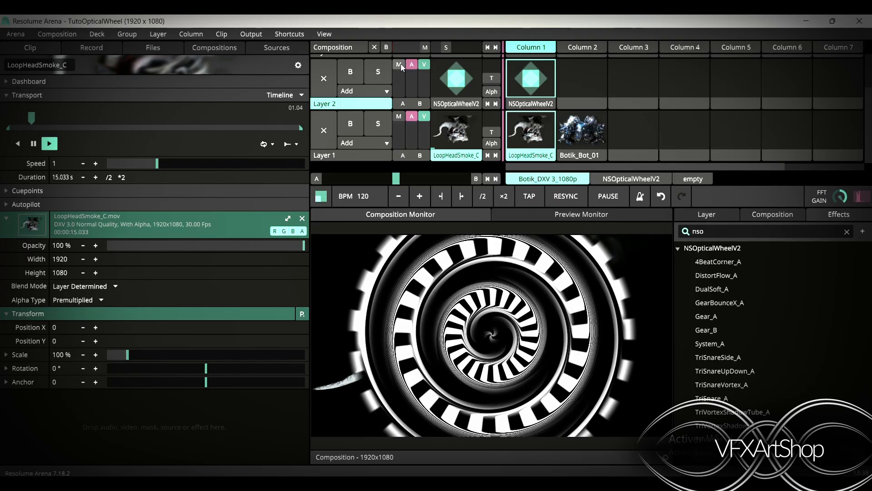
Preview the layer 1 clips, playing Botik_Bot_01, and select the NSOpticalWheelV2 clip in layer 2
{"action": "left_click", "coordinate": [400, 64]}
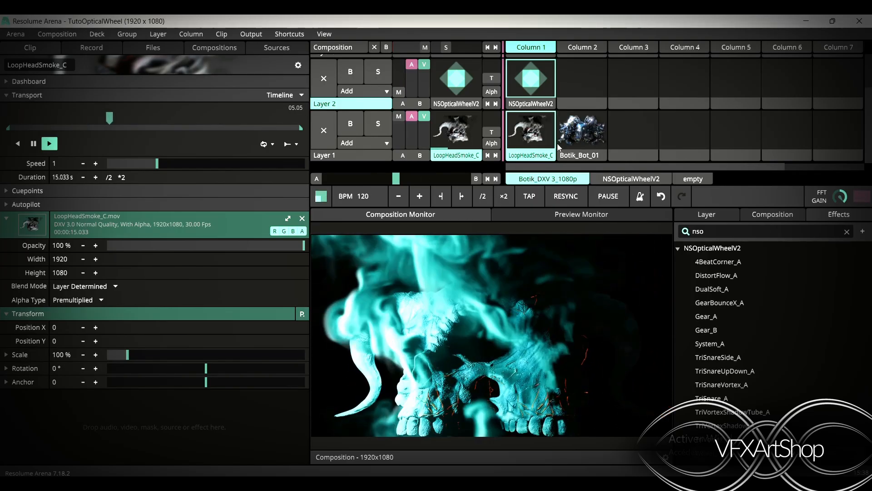
{"action": "left_click", "coordinate": [572, 141]}
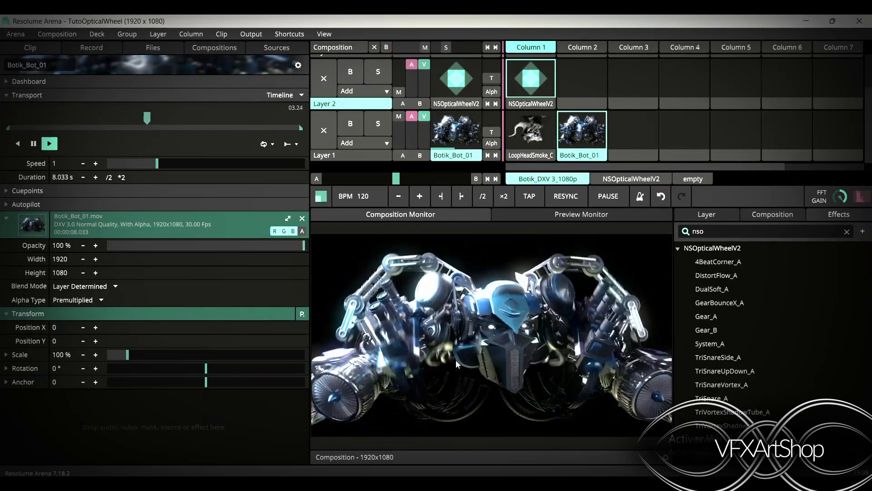
{"action": "left_click", "coordinate": [531, 78]}
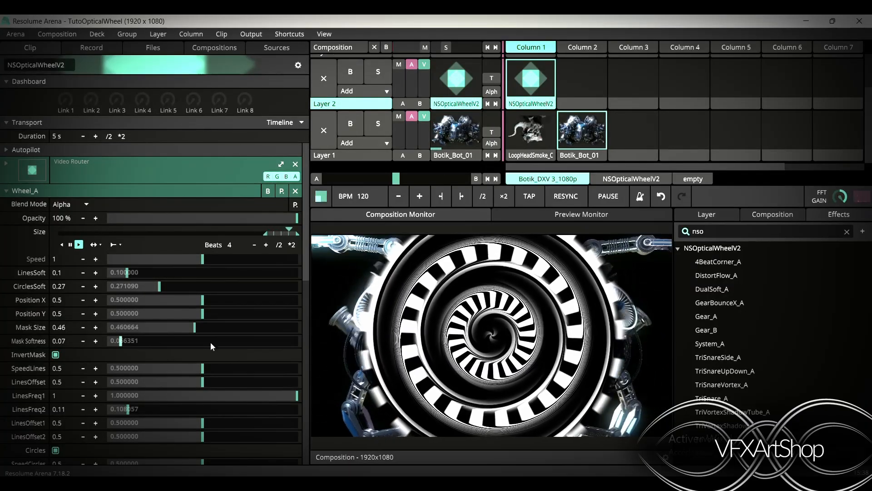
Remove the wheel clip's source and replace it with the NSOpticalWheelV2 source found by searching the sources for nso
{"action": "left_click", "coordinate": [295, 165]}
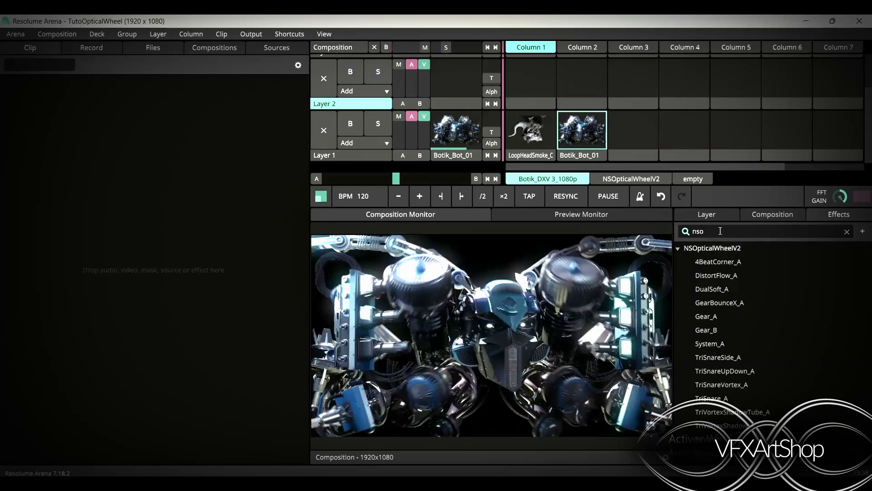
{"action": "double_click", "coordinate": [719, 230]}
{"action": "key", "text": "BackSpace"}
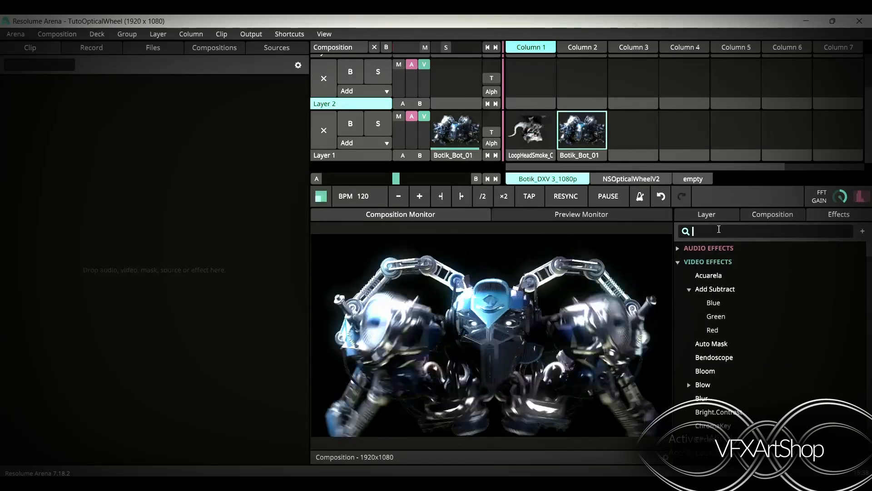
{"action": "type", "text": "nso"}
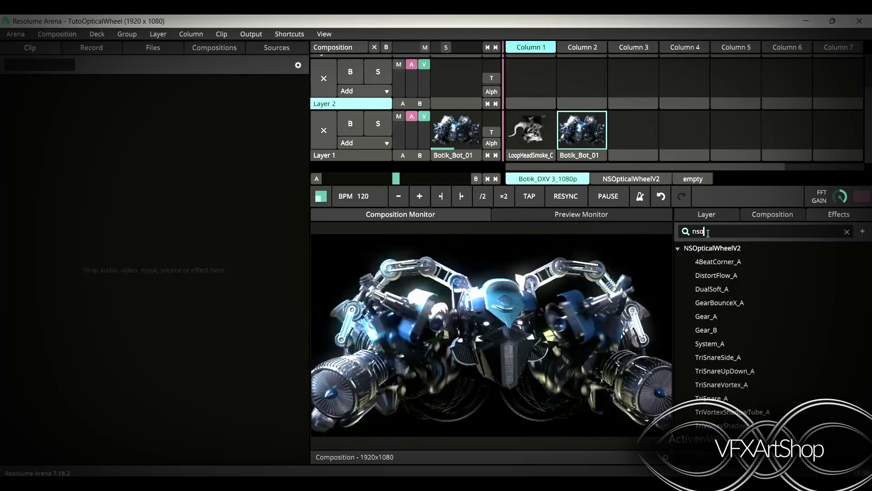
{"action": "double_click", "coordinate": [720, 231]}
{"action": "left_click", "coordinate": [710, 231]}
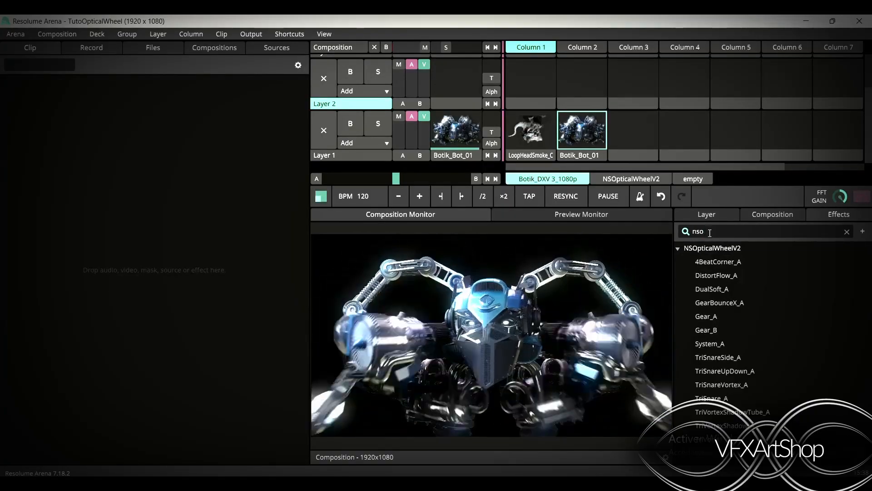
{"action": "left_click_drag", "start_coordinate": [701, 249], "coordinate": [532, 80]}
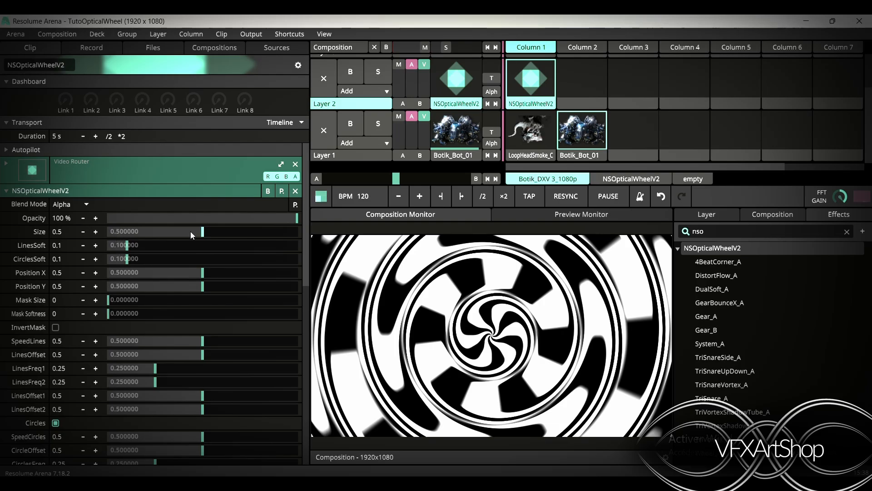
Try the LinesSoft and Position X sliders of the wheel, resetting Position X to its default
{"action": "left_click", "coordinate": [131, 231]}
{"action": "left_click_drag", "start_coordinate": [130, 240], "coordinate": [193, 237]}
{"action": "mouse_move", "coordinate": [132, 250]}
{"action": "left_mouse_down"}
{"action": "mouse_move", "coordinate": [222, 254]}
{"action": "mouse_move", "coordinate": [241, 273]}
{"action": "mouse_move", "coordinate": [111, 249]}
{"action": "mouse_move", "coordinate": [295, 249]}
{"action": "mouse_move", "coordinate": [123, 249]}
{"action": "mouse_move", "coordinate": [127, 259]}
{"action": "mouse_move", "coordinate": [282, 273]}
{"action": "mouse_move", "coordinate": [99, 260]}
{"action": "mouse_move", "coordinate": [119, 259]}
{"action": "left_mouse_up"}
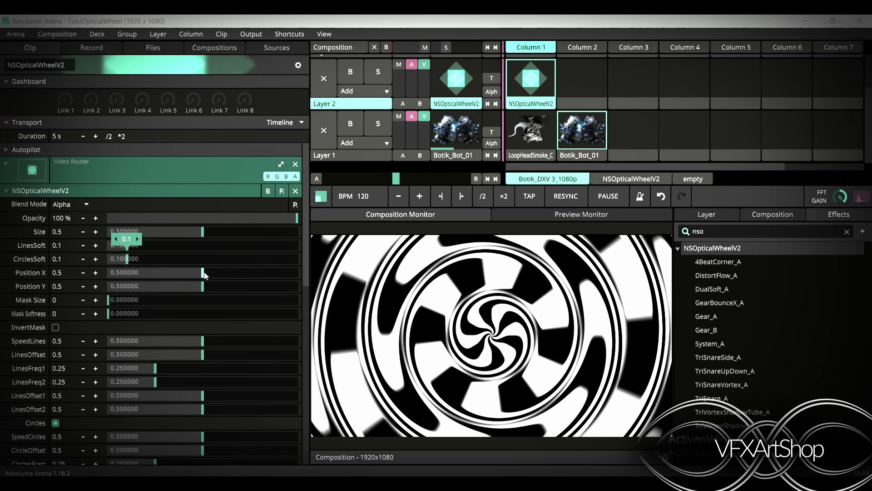
{"action": "left_click_drag", "start_coordinate": [190, 274], "coordinate": [110, 272]}
{"action": "right_click", "coordinate": [111, 270]}
Set the wheel's Mask Size to 0.21 and play the LoopHeadSmoke_C clip in layer 1 beneath it
{"action": "left_click_drag", "start_coordinate": [201, 287], "coordinate": [148, 310]}
{"action": "right_click", "coordinate": [143, 288]}
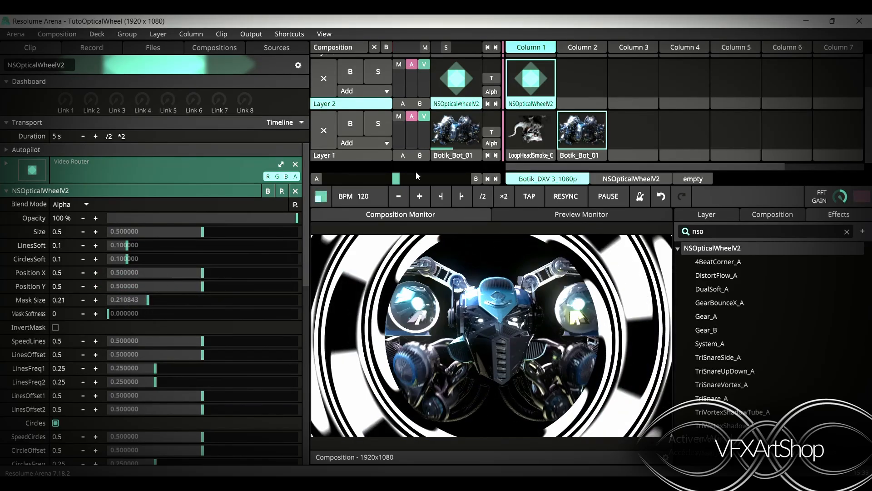
{"action": "left_click", "coordinate": [531, 132]}
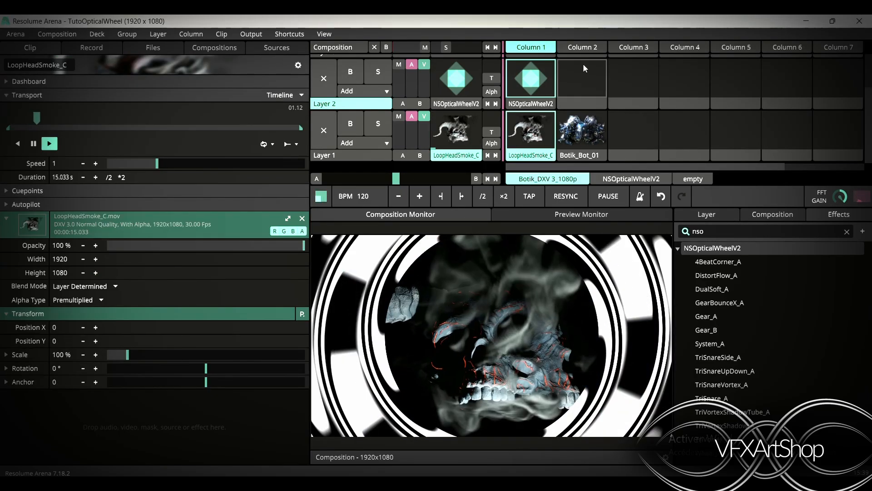
{"action": "left_click", "coordinate": [530, 78]}
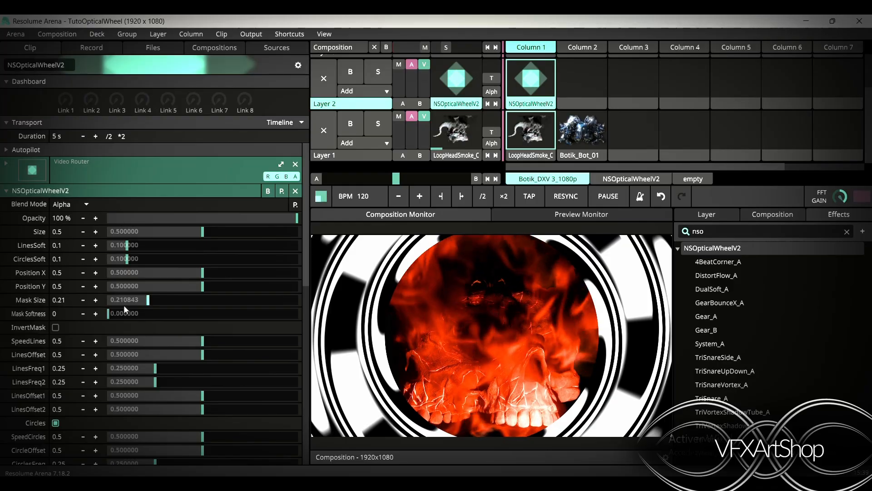
Set Mask Softness to 0.04 and toggle Invert Mask on and back off
{"action": "mouse_move", "coordinate": [113, 312]}
{"action": "left_mouse_down"}
{"action": "mouse_move", "coordinate": [157, 317]}
{"action": "mouse_move", "coordinate": [102, 314]}
{"action": "mouse_move", "coordinate": [118, 316]}
{"action": "left_mouse_up"}
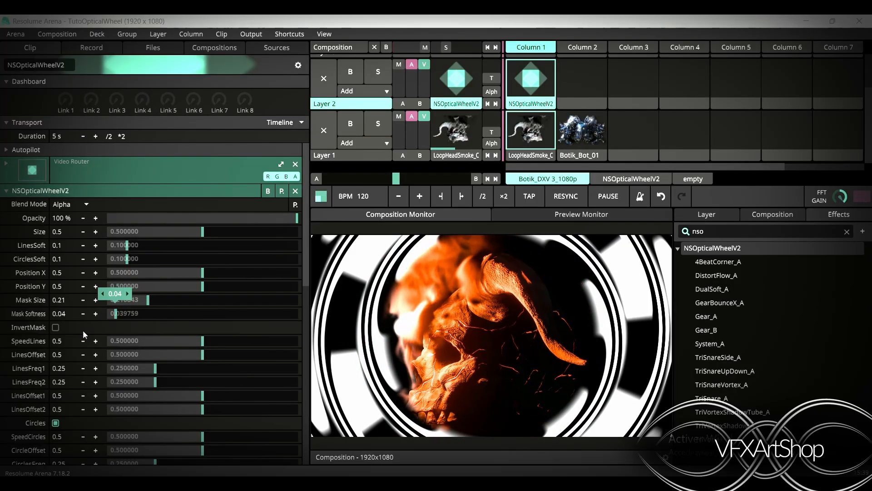
{"action": "left_click", "coordinate": [56, 327]}
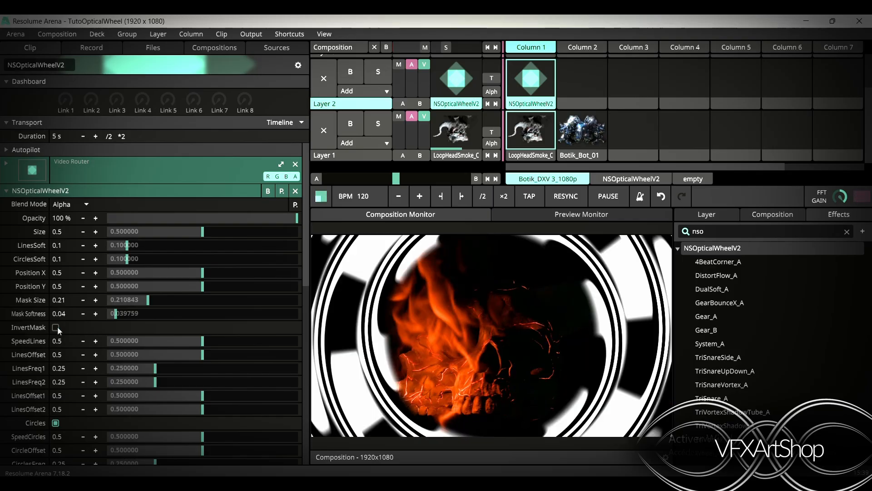
{"action": "left_click", "coordinate": [56, 327]}
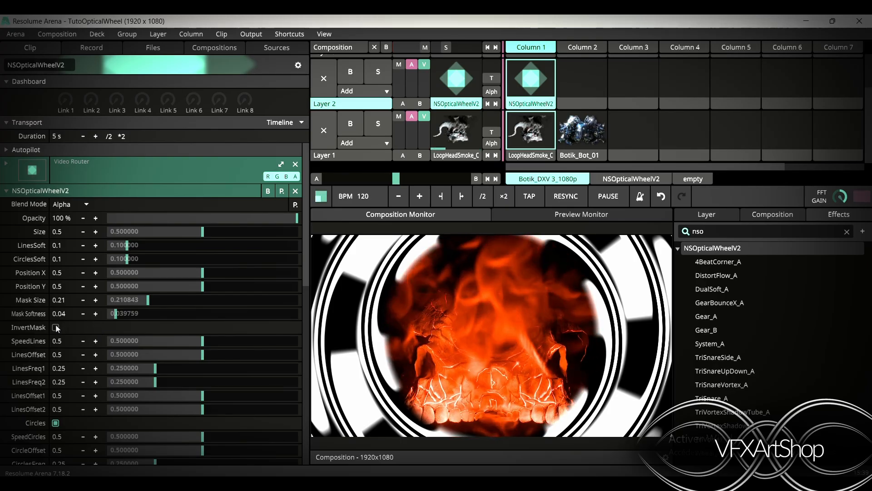
Set the wheel's Mask Size and Mask Softness back to 0
{"action": "scroll", "coordinate": [106, 324], "scroll_direction": "down", "scroll_amount": 2}
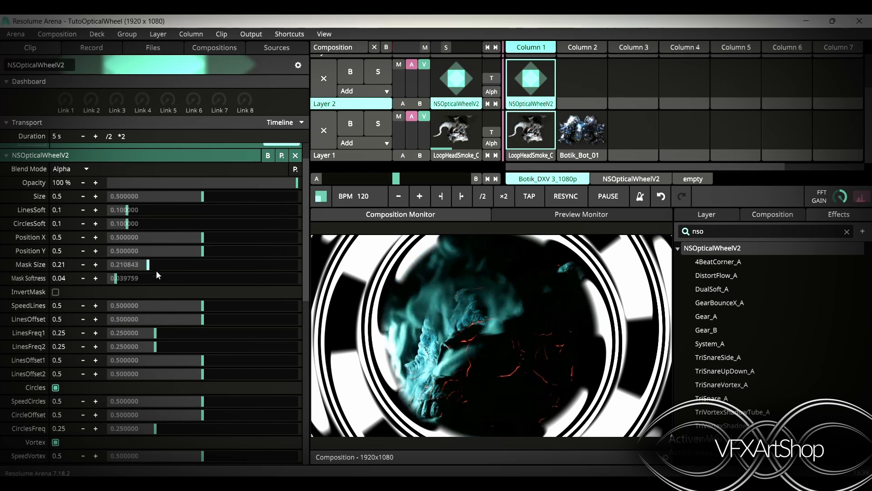
{"action": "left_click_drag", "start_coordinate": [149, 266], "coordinate": [73, 293]}
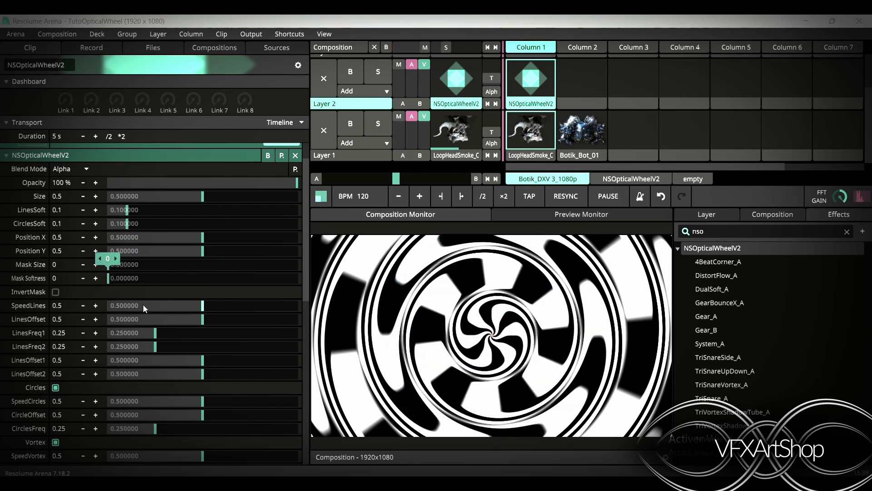
Disable the wheel's Circles, Vortex, Texture and Alpha options
{"action": "scroll", "coordinate": [41, 359], "scroll_direction": "down", "scroll_amount": 7}
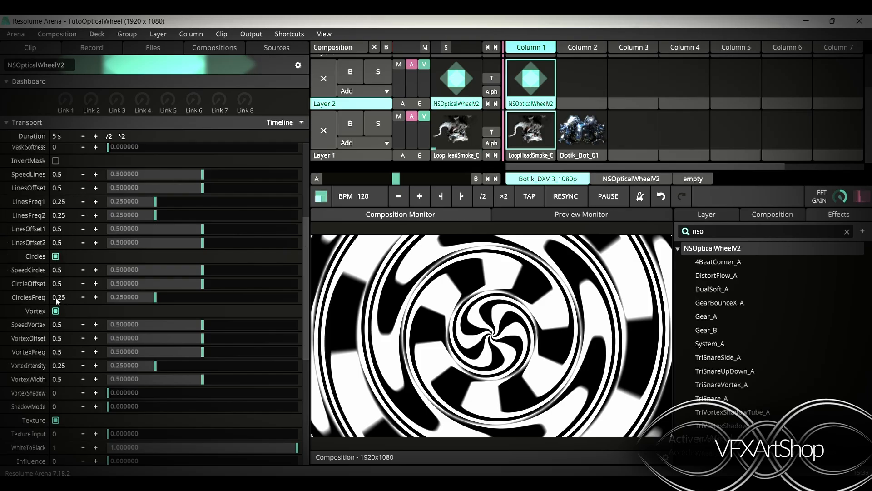
{"action": "left_click", "coordinate": [55, 257]}
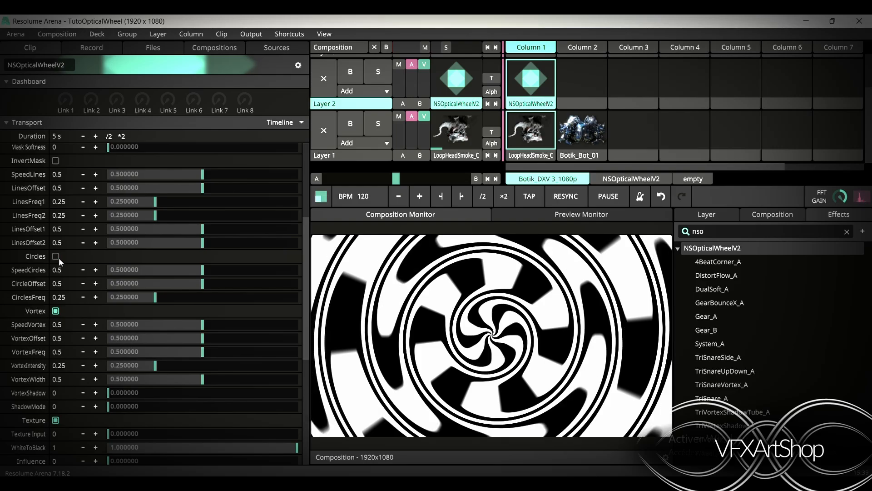
{"action": "left_click", "coordinate": [55, 311]}
{"action": "scroll", "coordinate": [53, 311], "scroll_direction": "down", "scroll_amount": 2}
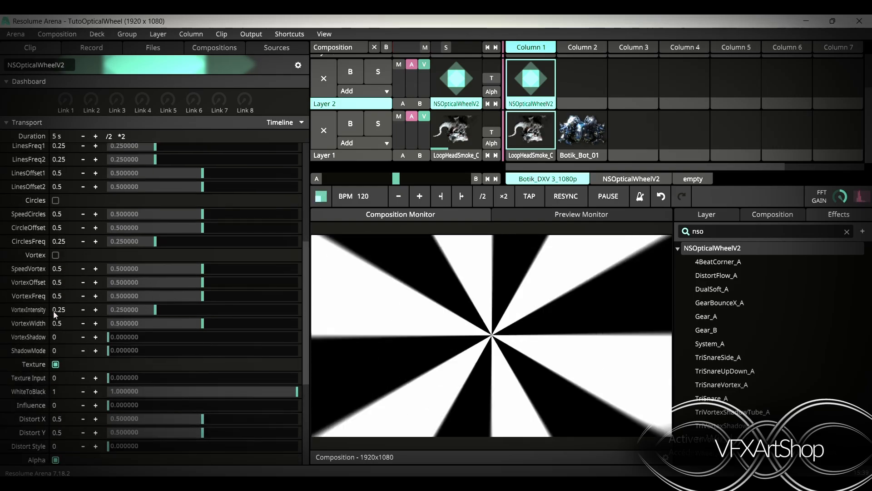
{"action": "left_click", "coordinate": [56, 357]}
{"action": "scroll", "coordinate": [58, 359], "scroll_direction": "down", "scroll_amount": 5}
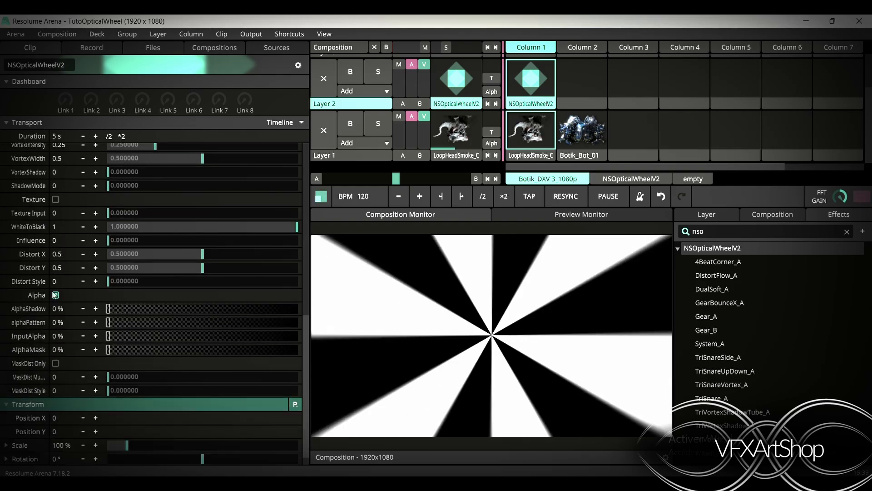
{"action": "left_click", "coordinate": [55, 295]}
Try dragging the SpeedLines and LinesOffset1 sliders, resetting them to default
{"action": "scroll", "coordinate": [58, 304], "scroll_direction": "up", "scroll_amount": 5}
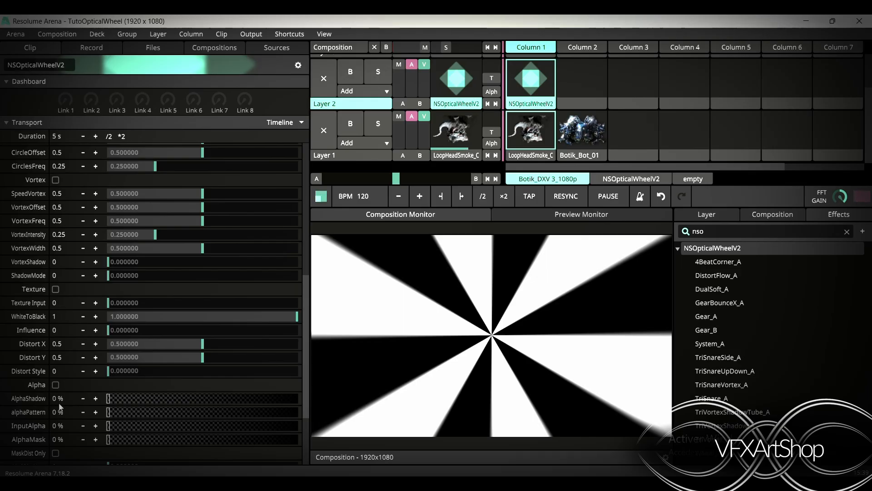
{"action": "scroll", "coordinate": [59, 345], "scroll_direction": "up", "scroll_amount": 5}
{"action": "scroll", "coordinate": [58, 403], "scroll_direction": "down", "scroll_amount": 1}
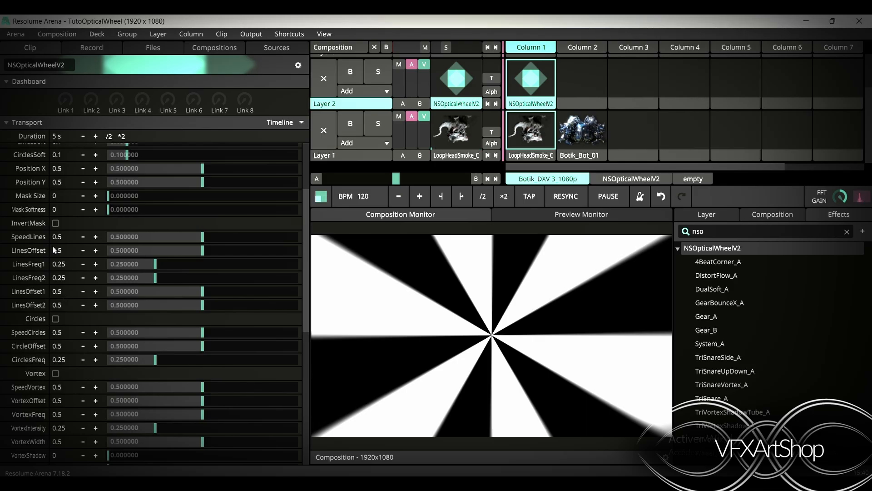
{"action": "mouse_move", "coordinate": [203, 237]}
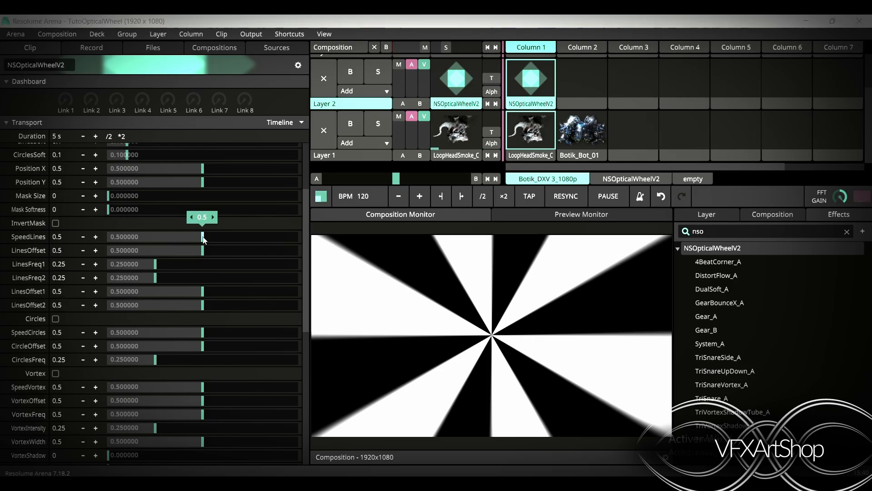
{"action": "left_click_drag", "start_coordinate": [203, 237], "coordinate": [156, 269]}
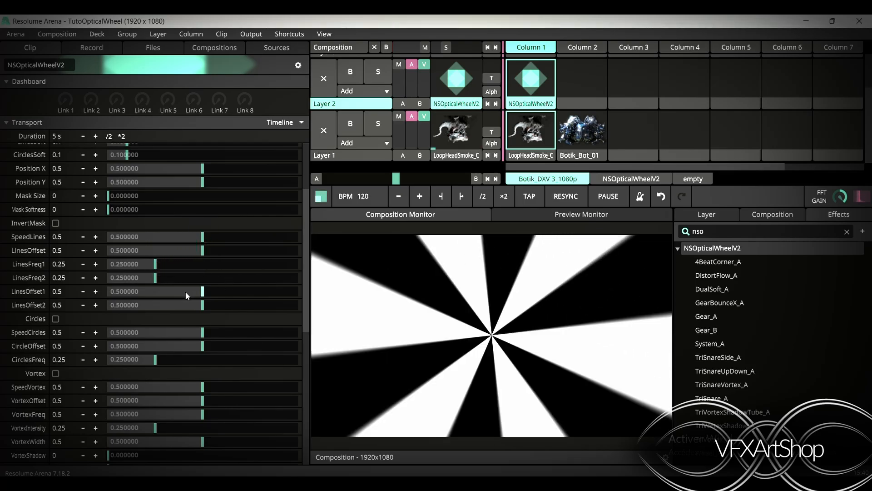
{"action": "mouse_move", "coordinate": [189, 291]}
{"action": "left_mouse_down"}
{"action": "mouse_move", "coordinate": [238, 290]}
{"action": "mouse_move", "coordinate": [174, 294]}
{"action": "left_mouse_up"}
{"action": "double_click", "coordinate": [173, 292]}
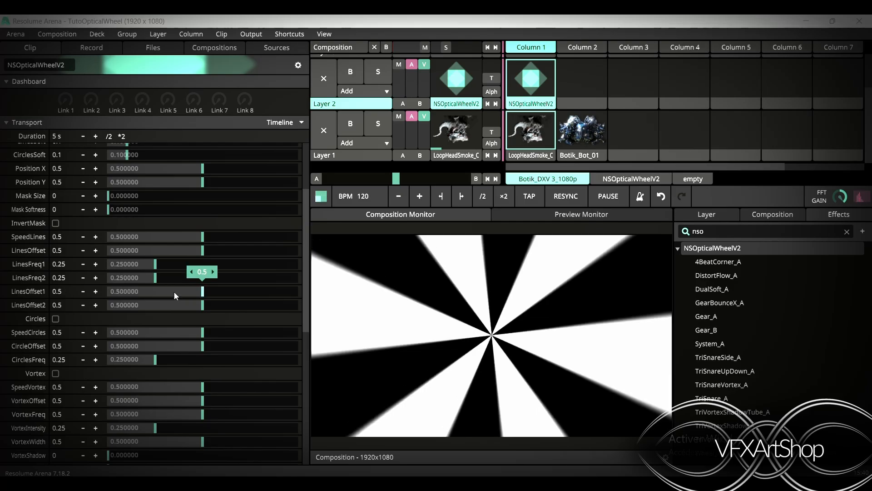
Enable Circles and try the LinesOffset1 and LinesOffset2 sliders, resetting both to default
{"action": "left_click", "coordinate": [55, 318]}
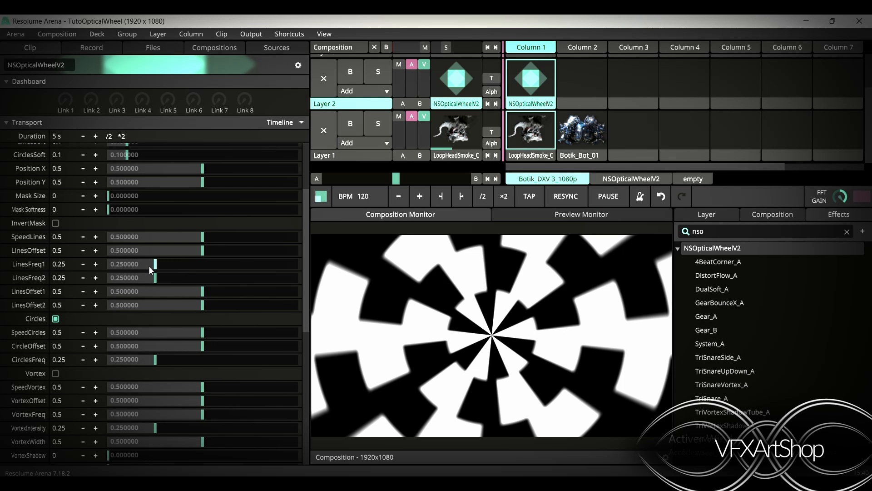
{"action": "left_click_drag", "start_coordinate": [202, 304], "coordinate": [262, 305]}
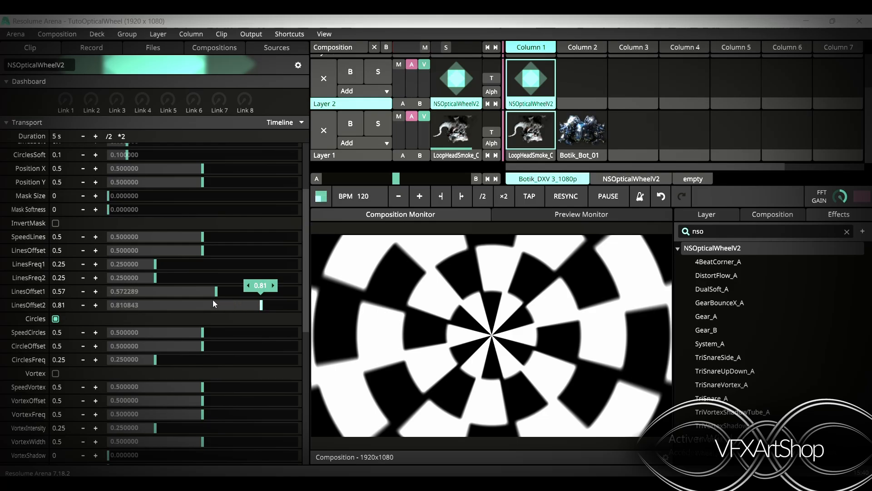
{"action": "right_click", "coordinate": [261, 302]}
{"action": "right_click", "coordinate": [216, 292]}
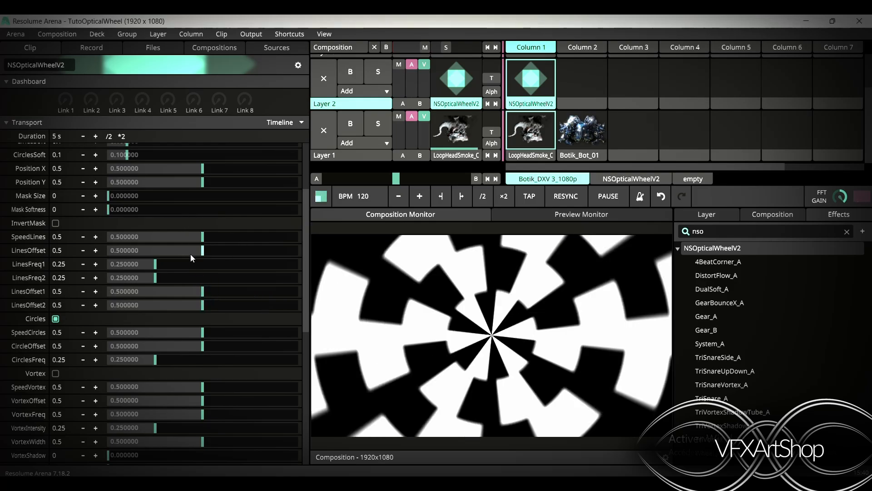
Try raising LinesOffset to 0.65 and reset it to default
{"action": "left_click_drag", "start_coordinate": [194, 240], "coordinate": [226, 249]}
{"action": "right_click", "coordinate": [229, 239]}
{"action": "right_click", "coordinate": [229, 249]}
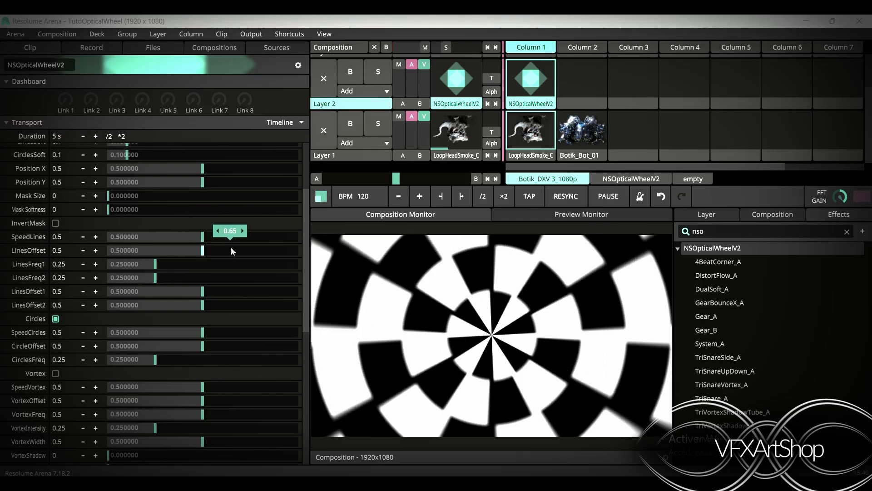
Try raising LinesFreq1 to 0.54 and LinesFreq2 to 0.65, then reset both to default
{"action": "left_click_drag", "start_coordinate": [156, 267], "coordinate": [210, 269]}
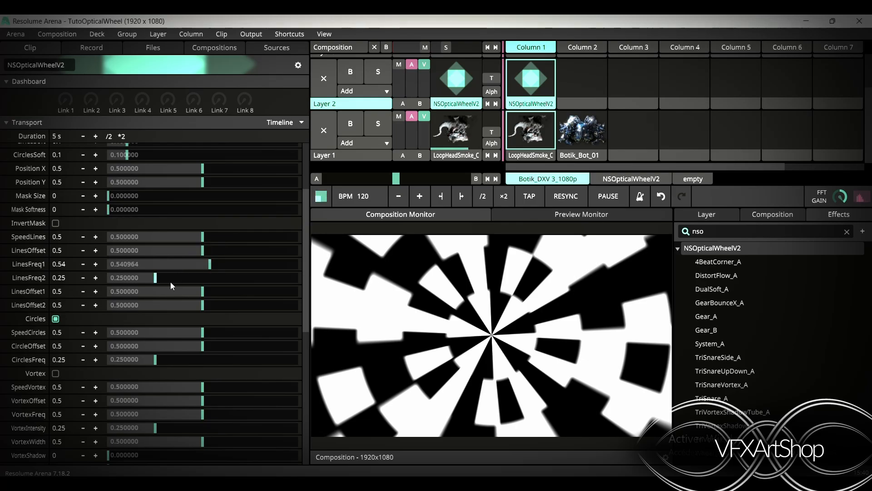
{"action": "left_click_drag", "start_coordinate": [155, 278], "coordinate": [226, 279]}
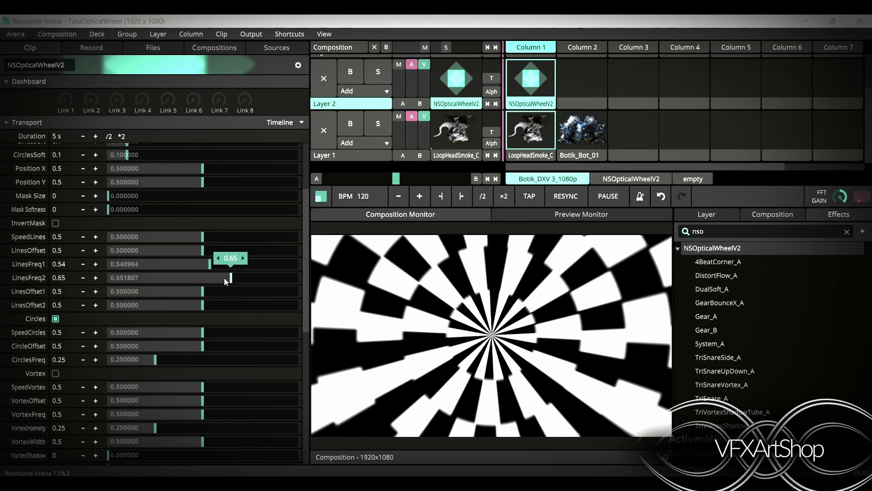
{"action": "right_click", "coordinate": [223, 279]}
{"action": "right_click", "coordinate": [212, 267]}
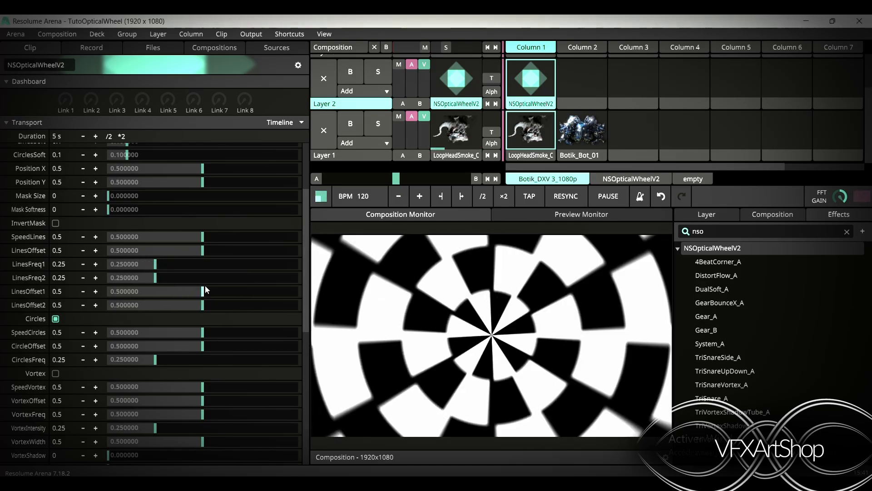
Try raising LinesOffset2 to 0.78 and reset the line offset sliders to default
{"action": "left_click_drag", "start_coordinate": [206, 291], "coordinate": [252, 306]}
{"action": "right_click", "coordinate": [174, 291]}
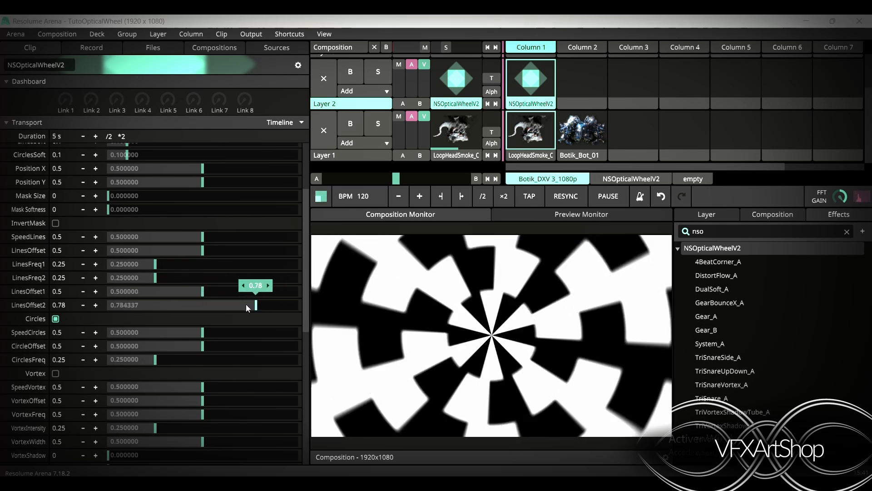
{"action": "right_click", "coordinate": [252, 306]}
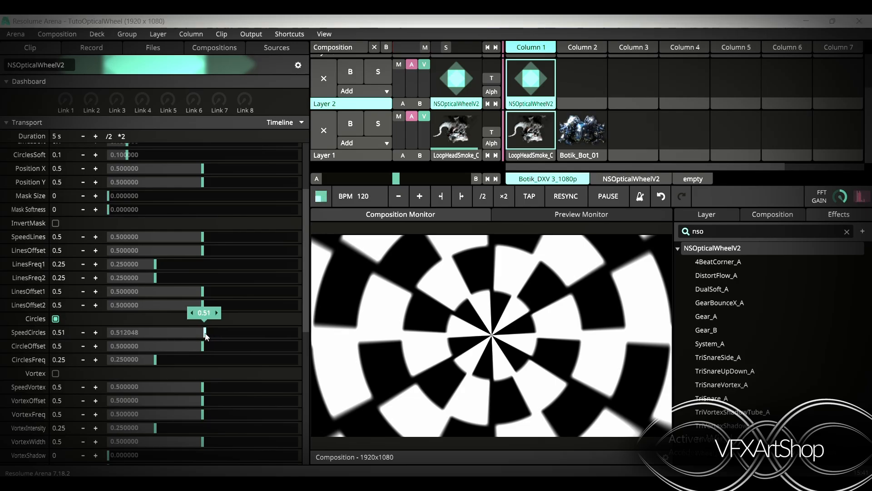
Try raising SpeedCircles and reset it to its default
{"action": "left_click_drag", "start_coordinate": [203, 334], "coordinate": [247, 335]}
{"action": "right_click", "coordinate": [246, 333]}
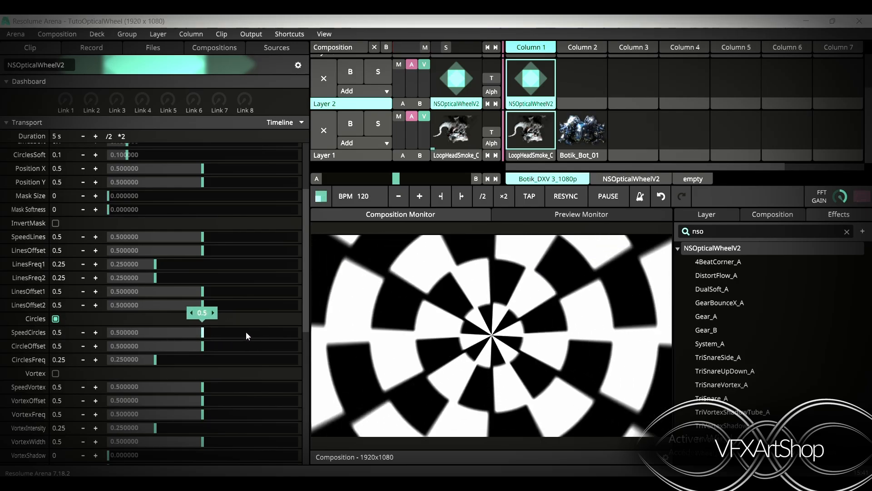
{"action": "mouse_move", "coordinate": [193, 348]}
{"action": "left_mouse_down"}
{"action": "mouse_move", "coordinate": [247, 354]}
{"action": "mouse_move", "coordinate": [168, 351]}
{"action": "mouse_move", "coordinate": [201, 350]}
{"action": "left_mouse_up"}
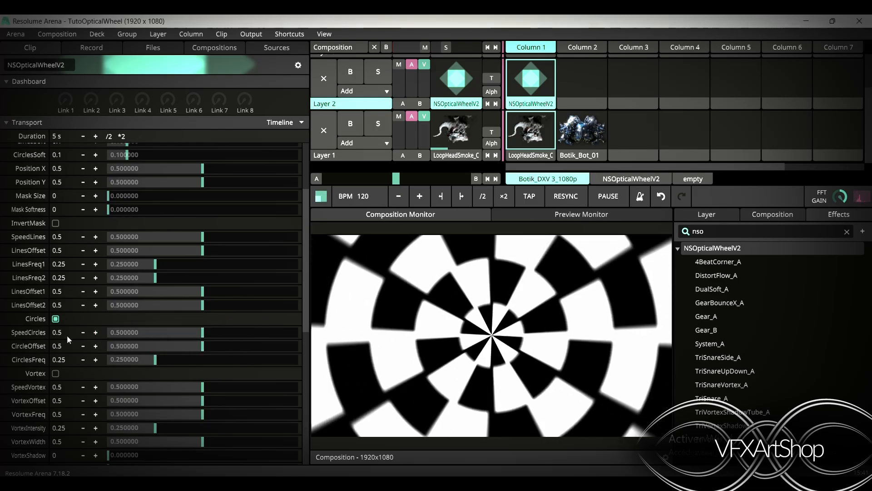
Try linking SpeedCircles to the first dashboard dial, then remove the link again
{"action": "left_click_drag", "start_coordinate": [6, 332], "coordinate": [65, 102]}
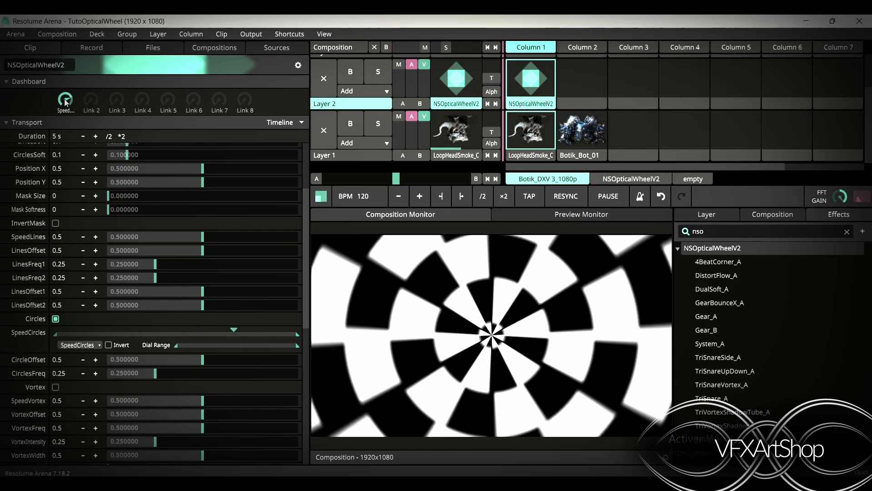
{"action": "left_click_drag", "start_coordinate": [65, 102], "coordinate": [65, 102]}
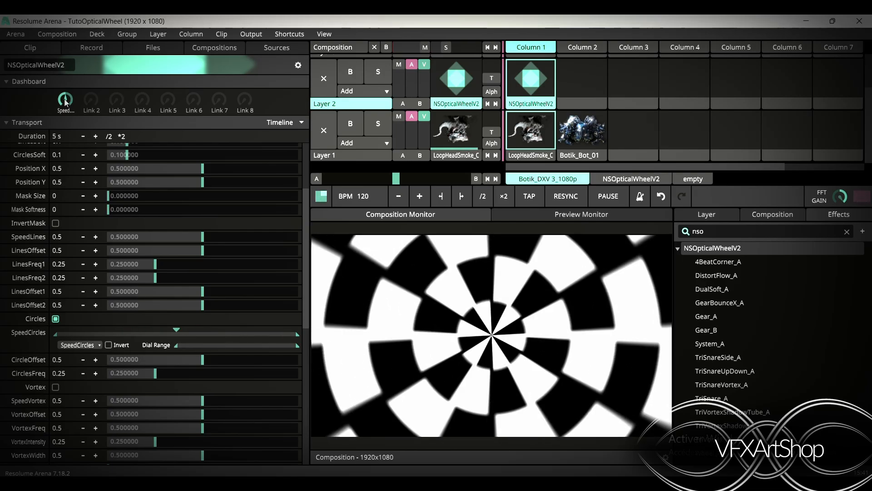
{"action": "right_click", "coordinate": [21, 347]}
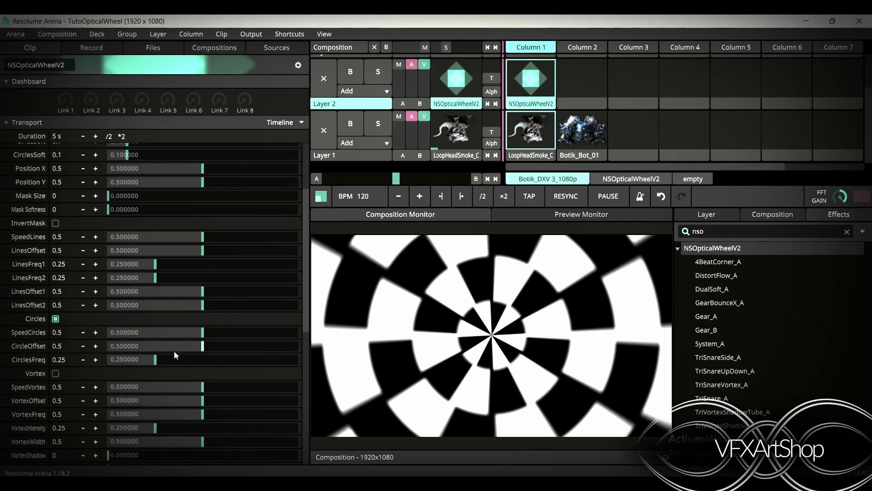
Try CircleOffset at 0.39 and in BPM Sync mode, then return it to Basic at its default
{"action": "mouse_move", "coordinate": [174, 349]}
{"action": "left_mouse_down"}
{"action": "mouse_move", "coordinate": [223, 353]}
{"action": "mouse_move", "coordinate": [170, 350]}
{"action": "left_mouse_up"}
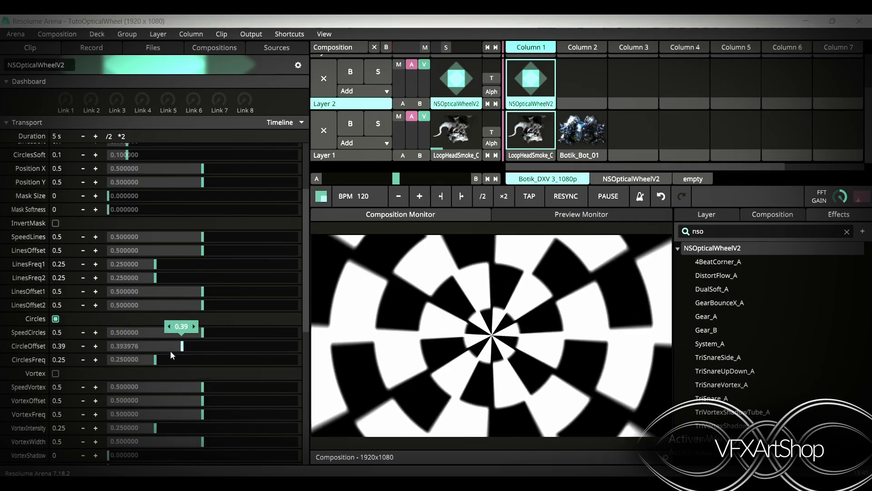
{"action": "right_click", "coordinate": [22, 349]}
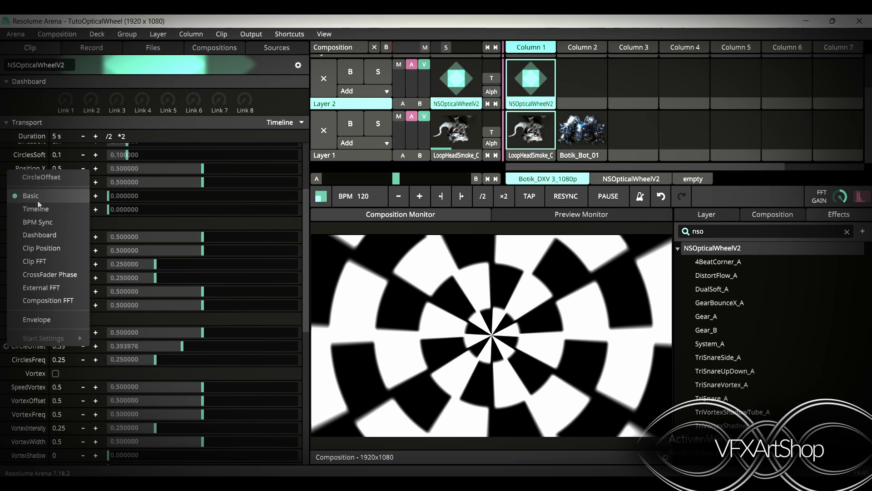
{"action": "left_click", "coordinate": [43, 227]}
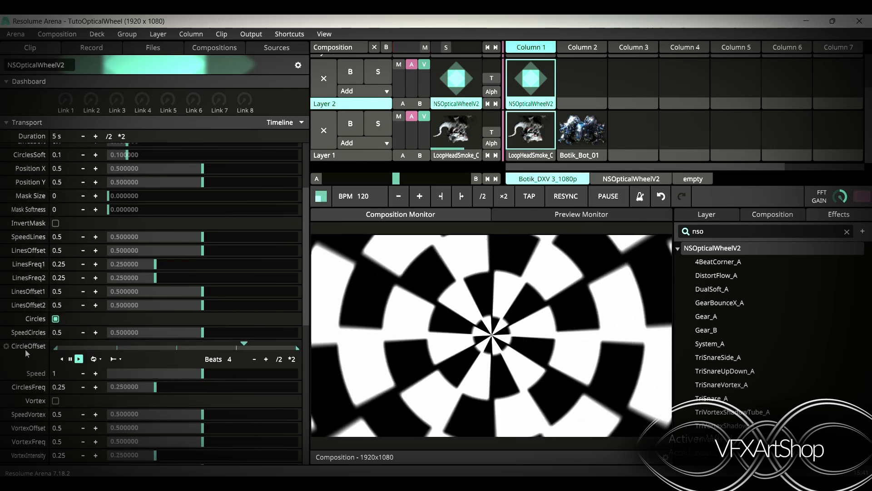
{"action": "right_click", "coordinate": [27, 348]}
{"action": "left_click_drag", "start_coordinate": [115, 363], "coordinate": [152, 367]}
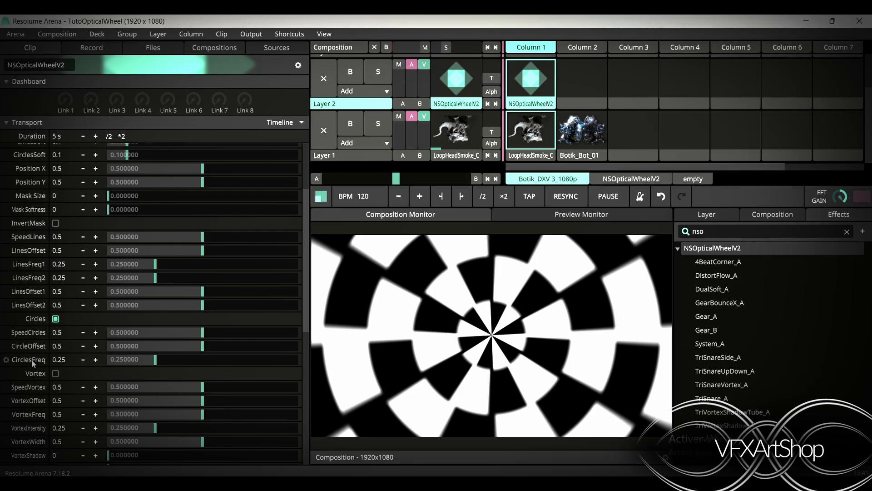
Enable Vortex and try raising SpeedVortex to 0.82, resetting the vortex sliders to default
{"action": "left_click", "coordinate": [55, 374]}
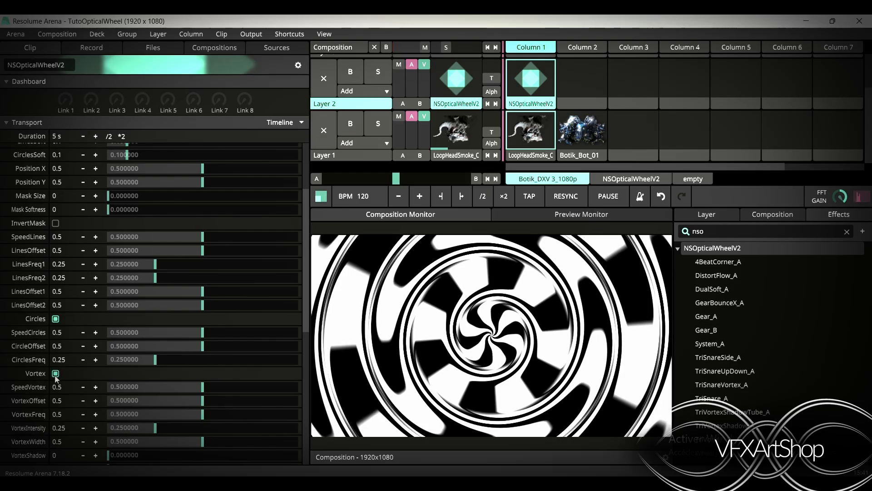
{"action": "scroll", "coordinate": [69, 346], "scroll_direction": "down", "scroll_amount": 3}
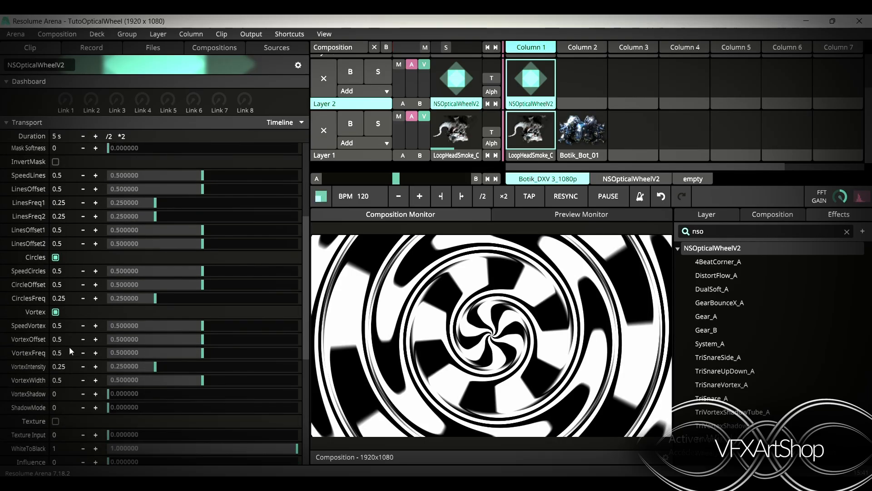
{"action": "left_click_drag", "start_coordinate": [179, 298], "coordinate": [261, 306]}
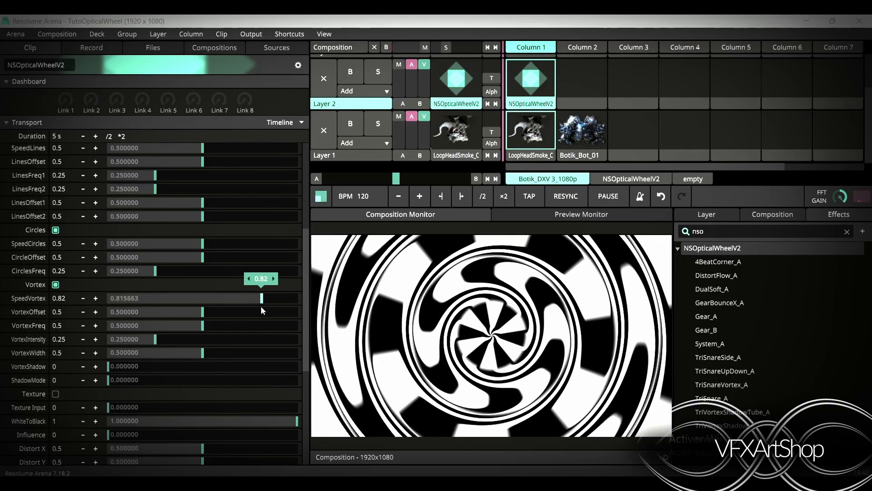
{"action": "double_click", "coordinate": [242, 297]}
{"action": "left_click_drag", "start_coordinate": [203, 314], "coordinate": [207, 336]}
{"action": "double_click", "coordinate": [218, 311]}
{"action": "double_click", "coordinate": [180, 328]}
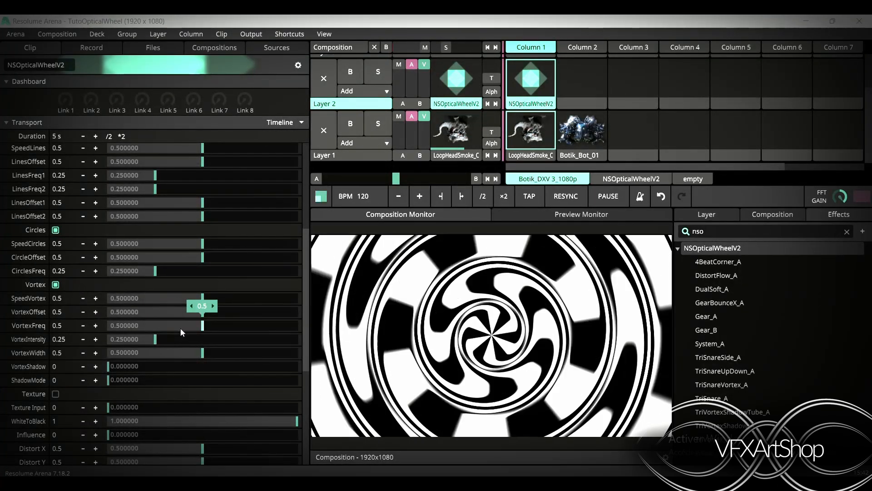
Set VortexIntensity to 0.8 and VortexWidth to 0.3
{"action": "left_click_drag", "start_coordinate": [147, 342], "coordinate": [258, 340]}
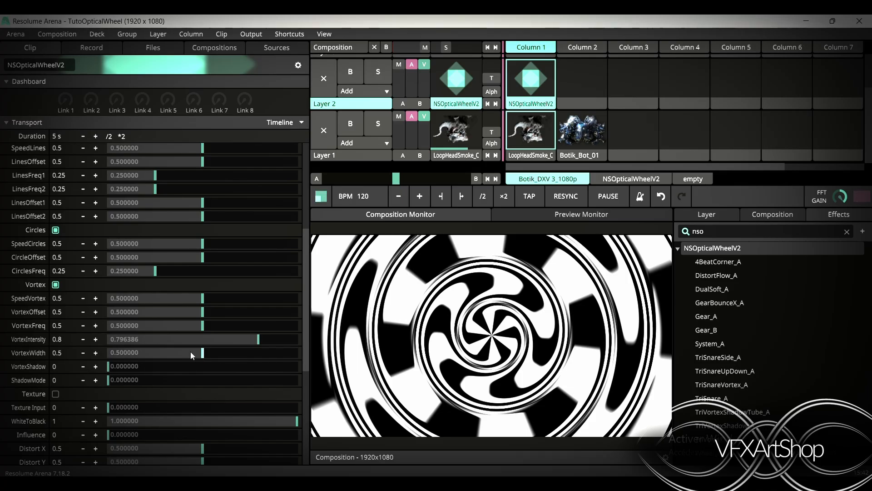
{"action": "left_click_drag", "start_coordinate": [203, 358], "coordinate": [165, 359]}
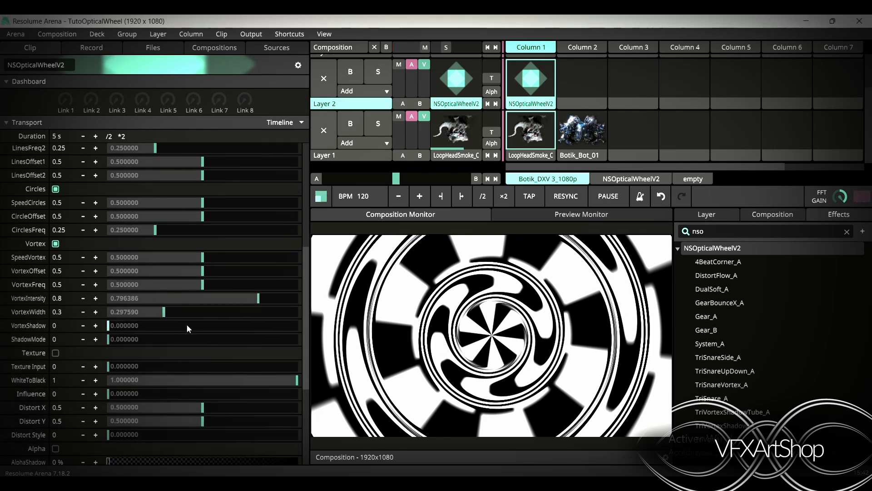
Raise VortexShadow and ShadowMode to 1
{"action": "scroll", "coordinate": [187, 324], "scroll_direction": "down", "scroll_amount": 3}
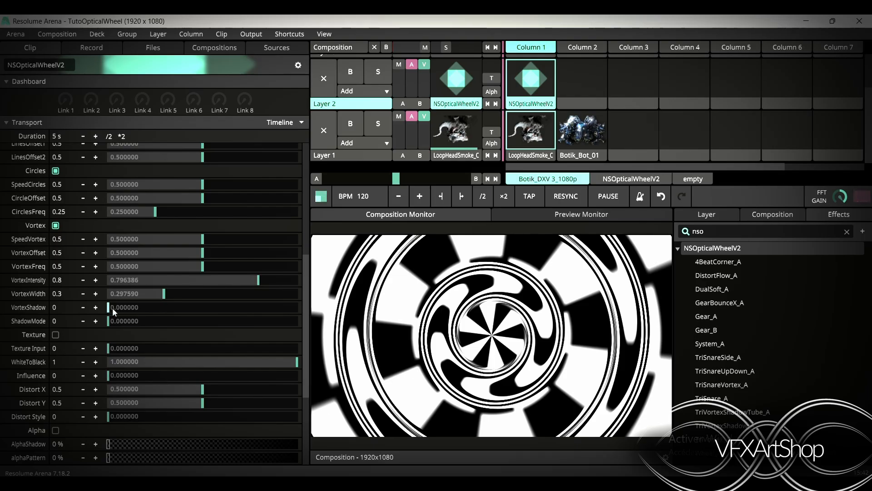
{"action": "left_click_drag", "start_coordinate": [113, 307], "coordinate": [310, 322]}
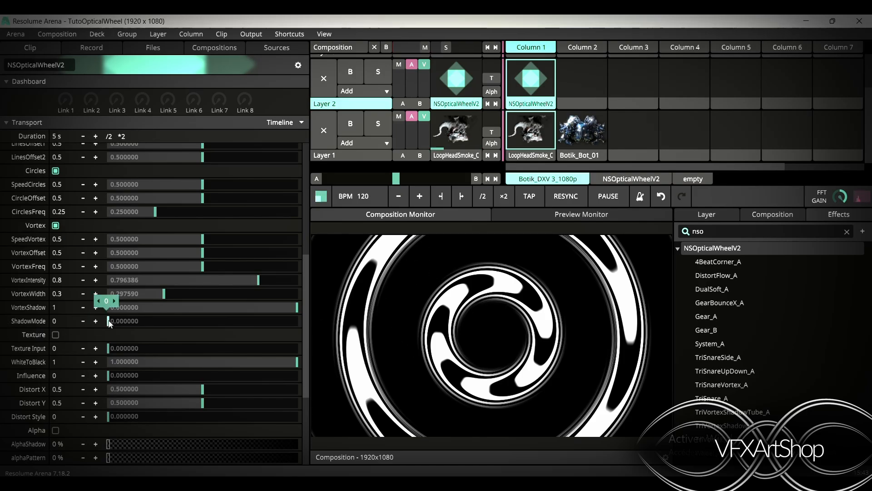
{"action": "left_click_drag", "start_coordinate": [109, 323], "coordinate": [409, 336]}
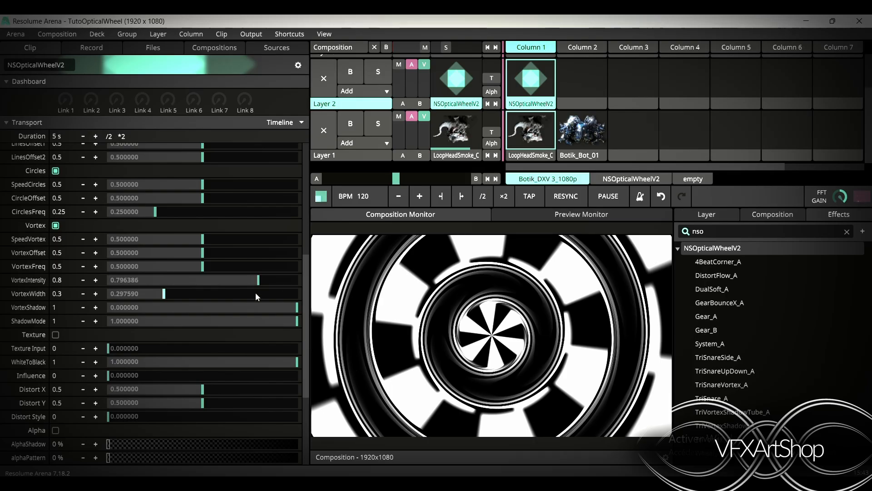
{"action": "left_click_drag", "start_coordinate": [286, 307], "coordinate": [328, 324]}
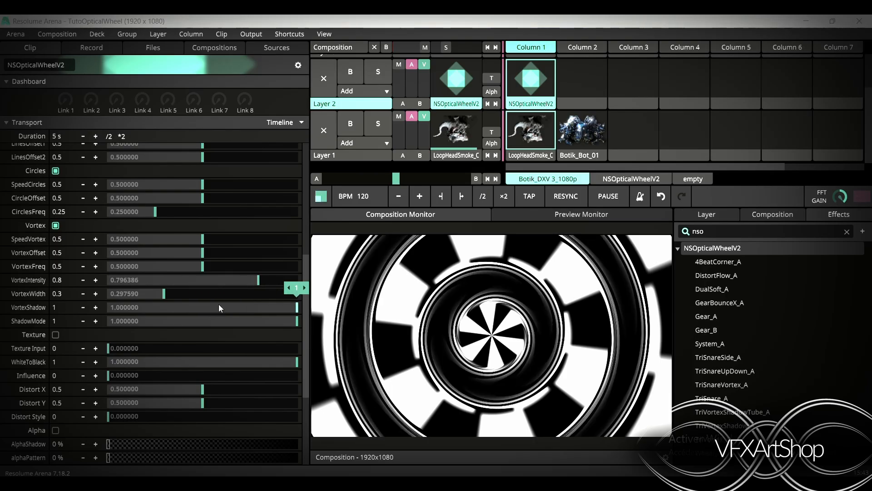
Set VortexWidth to 0.52 and VortexIntensity to 0.65, then toggle Vortex off and back on
{"action": "left_click_drag", "start_coordinate": [165, 296], "coordinate": [207, 294]}
{"action": "left_click_drag", "start_coordinate": [258, 280], "coordinate": [230, 285]}
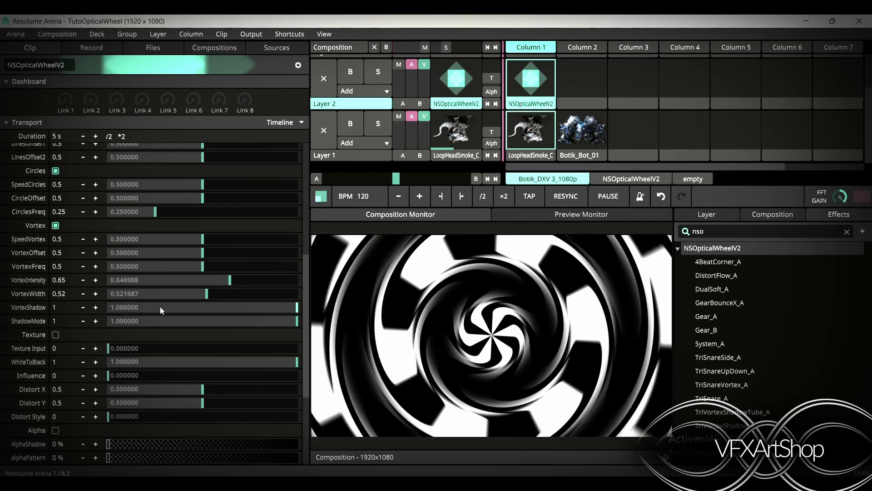
{"action": "left_click", "coordinate": [56, 226]}
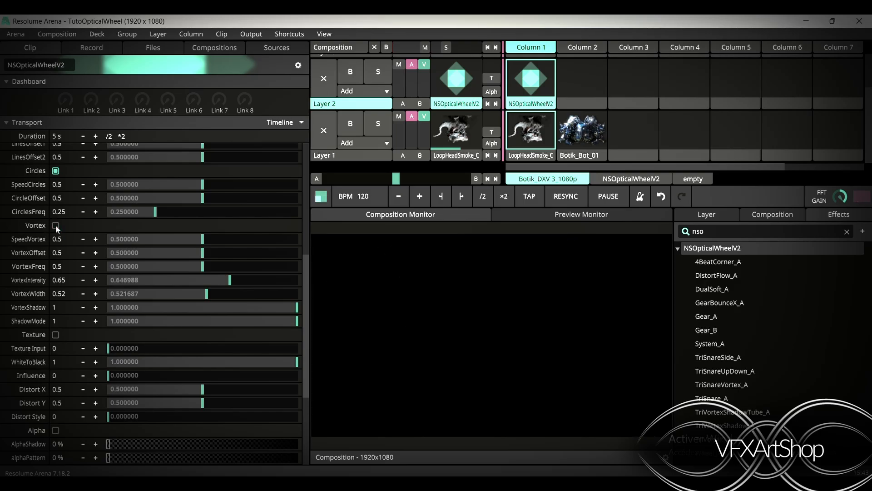
{"action": "left_click", "coordinate": [55, 226]}
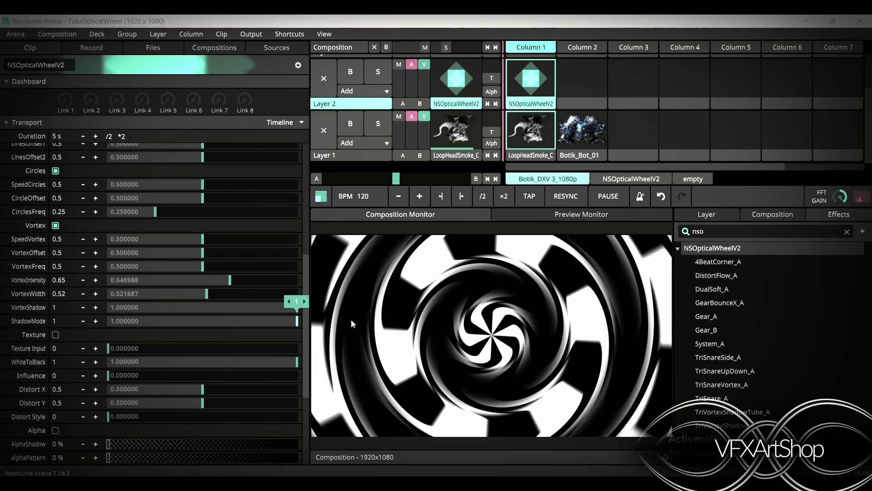
Reset VortexShadow to 0 and turn Vortex off
{"action": "left_click_drag", "start_coordinate": [351, 324], "coordinate": [42, 354]}
{"action": "left_click_drag", "start_coordinate": [253, 313], "coordinate": [50, 333]}
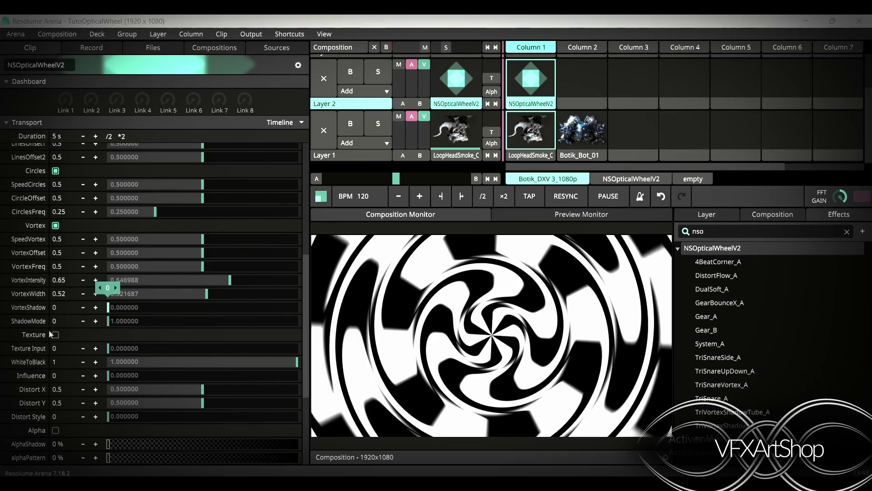
{"action": "left_click", "coordinate": [55, 225]}
{"action": "left_click", "coordinate": [56, 225]}
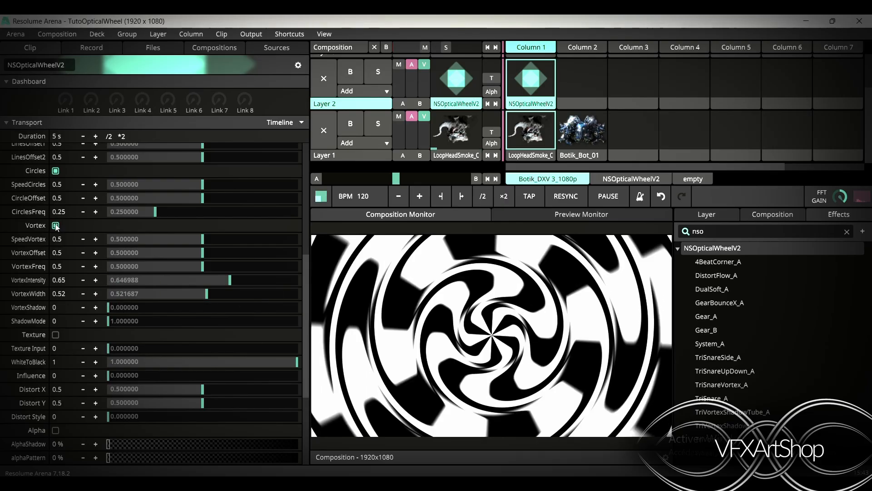
{"action": "left_click", "coordinate": [55, 225]}
Reset ShadowMode to 0 and enable Texture
{"action": "left_click_drag", "start_coordinate": [118, 321], "coordinate": [6, 332]}
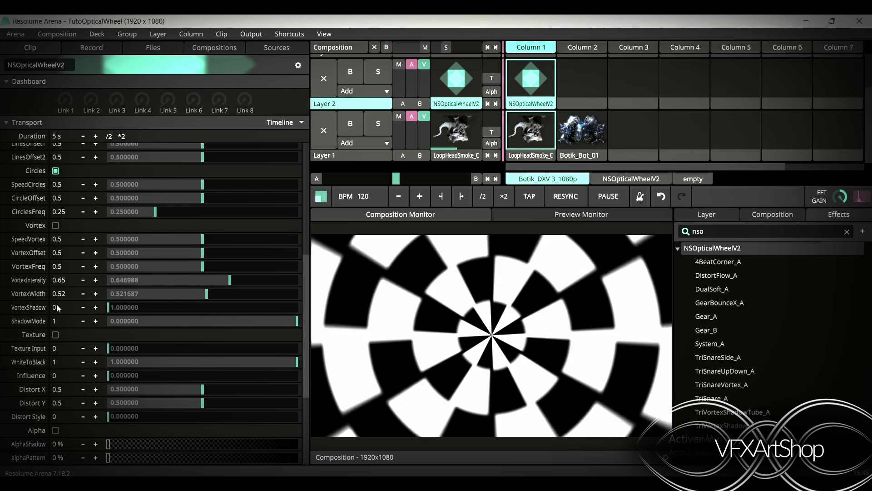
{"action": "left_click_drag", "start_coordinate": [294, 324], "coordinate": [107, 378]}
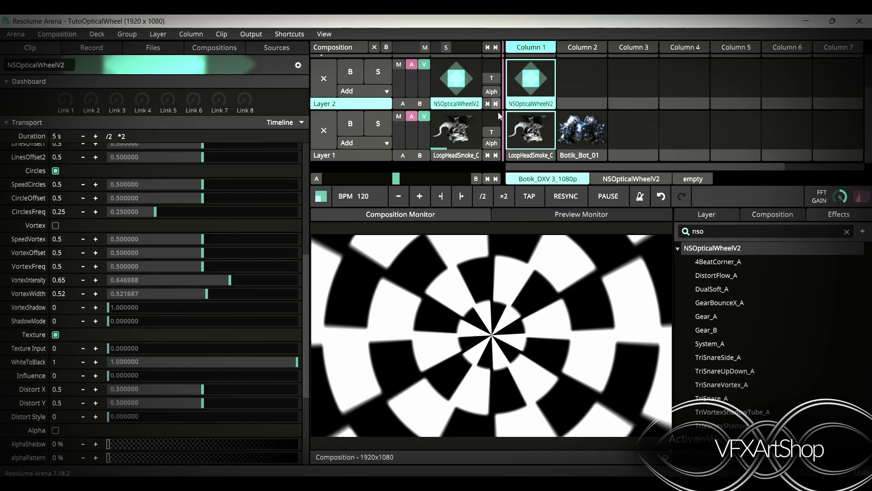
Try Distort X at 0.92 and Distort Y at 0.95
{"action": "left_click_drag", "start_coordinate": [225, 386], "coordinate": [282, 390]}
{"action": "left_click_drag", "start_coordinate": [202, 403], "coordinate": [287, 402]}
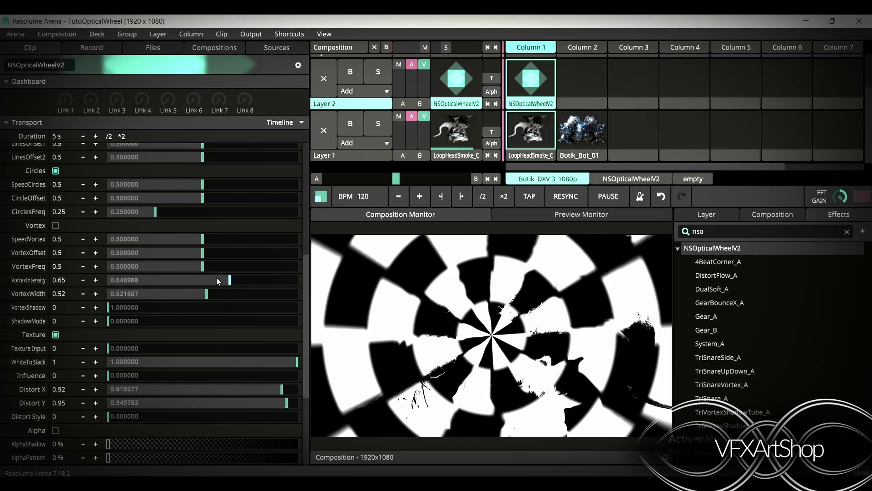
Lower Layer 2's opacity to reveal the clip below, then raise it back
{"action": "left_click_drag", "start_coordinate": [399, 68], "coordinate": [402, 100]}
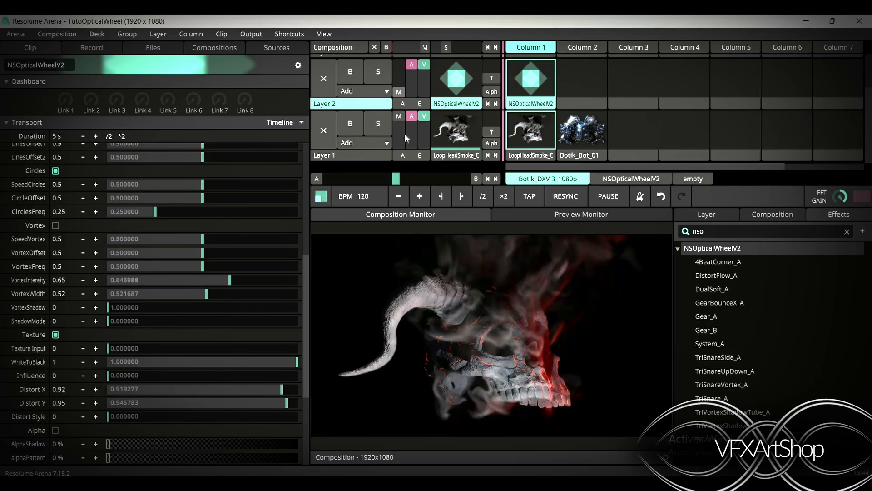
{"action": "left_click_drag", "start_coordinate": [402, 130], "coordinate": [397, 39]}
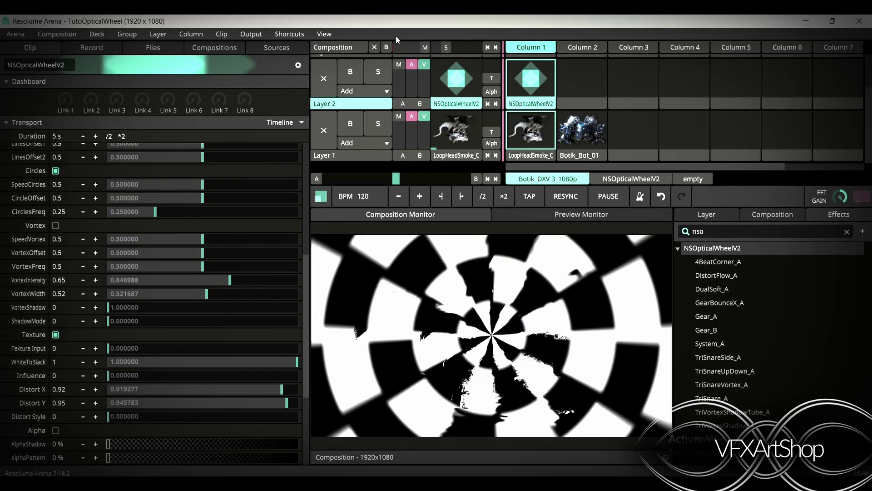
Reset Distort X and Distort Y to their defaults
{"action": "double_click", "coordinate": [285, 402]}
{"action": "double_click", "coordinate": [281, 390]}
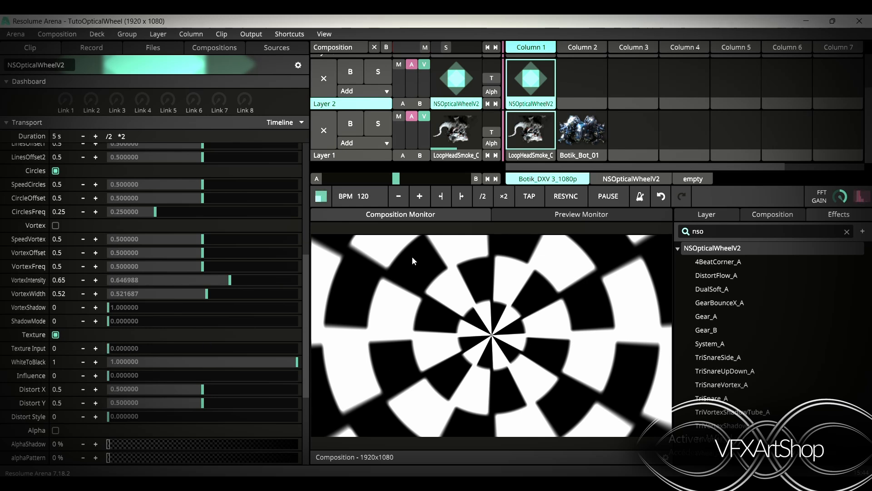
Set Texture Input to 1
{"action": "left_click_drag", "start_coordinate": [109, 347], "coordinate": [208, 352]}
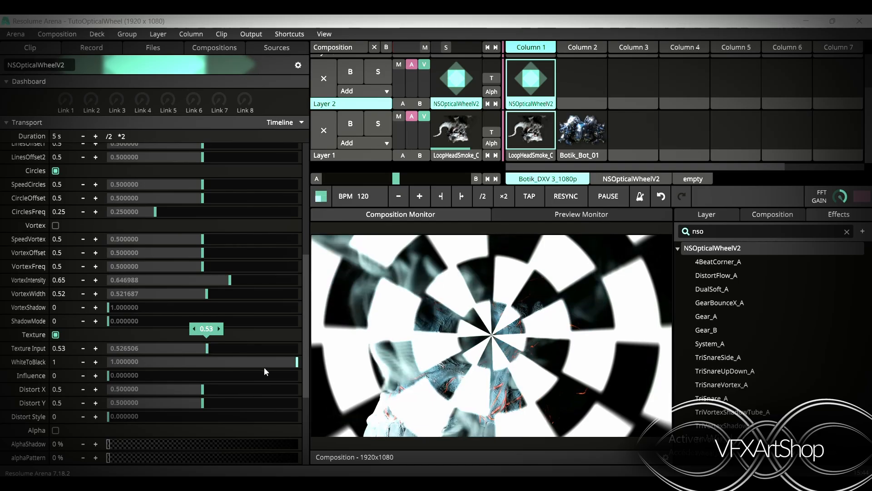
{"action": "left_click_drag", "start_coordinate": [290, 365], "coordinate": [351, 364]}
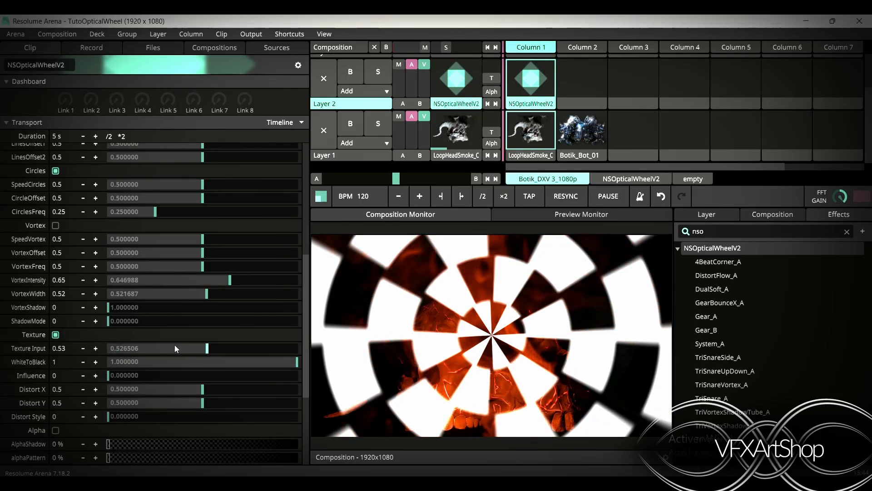
{"action": "left_click_drag", "start_coordinate": [205, 347], "coordinate": [315, 358]}
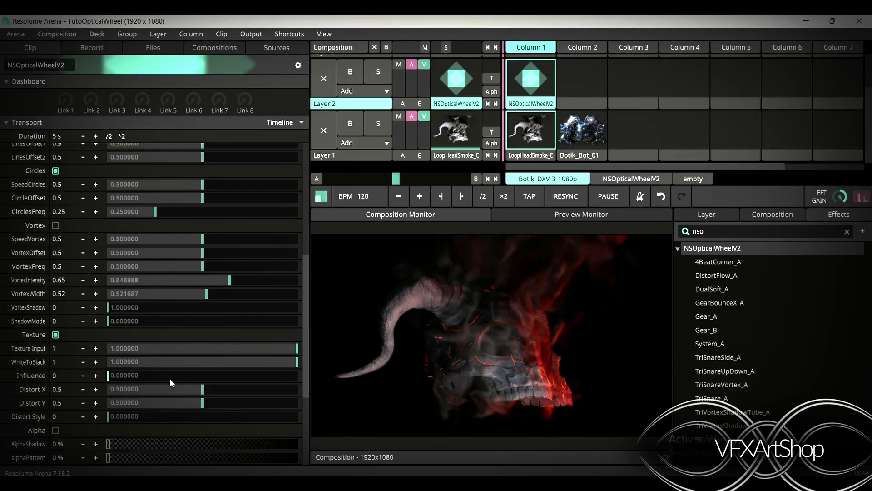
Raise Influence to 1
{"action": "left_click", "coordinate": [110, 375]}
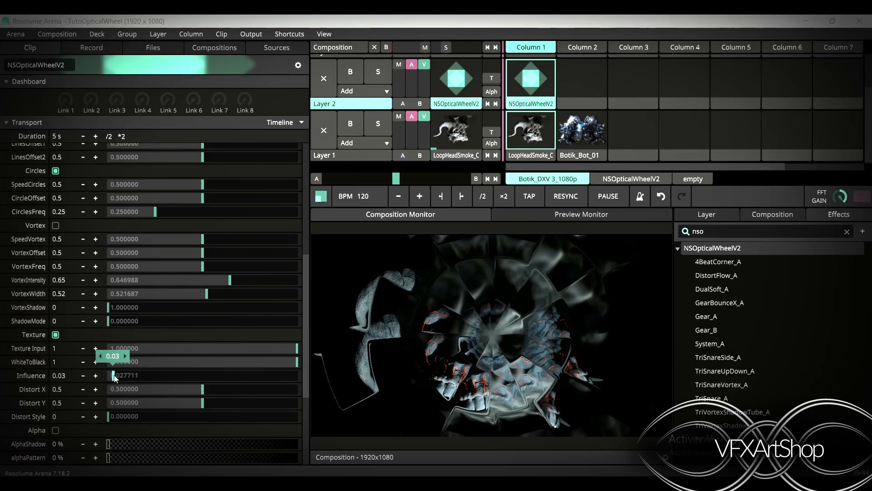
{"action": "left_click_drag", "start_coordinate": [111, 377], "coordinate": [327, 384]}
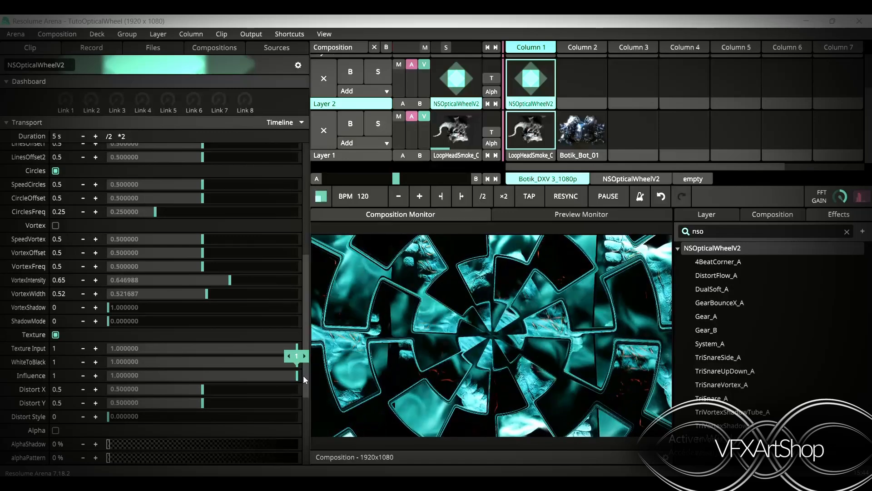
Nudge LinesOffset1 slightly and reset it to its default
{"action": "scroll", "coordinate": [179, 225], "scroll_direction": "up", "scroll_amount": 3}
{"action": "scroll", "coordinate": [179, 225], "scroll_direction": "up", "scroll_amount": 1}
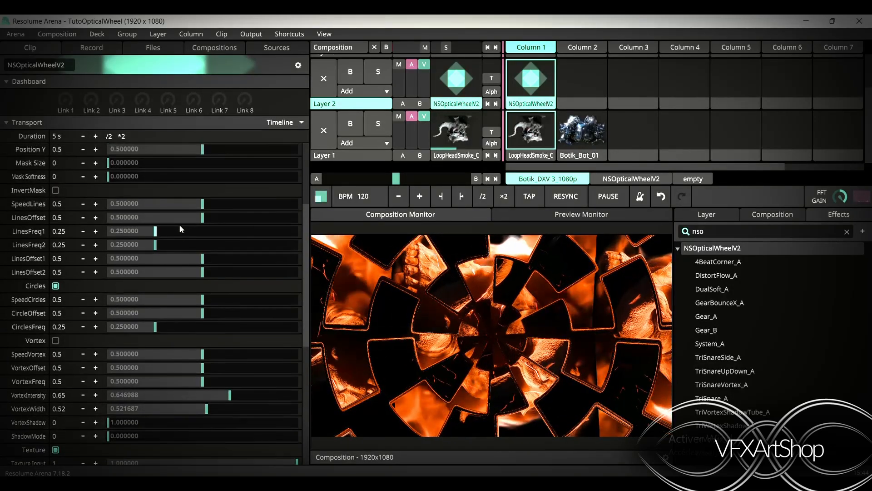
{"action": "mouse_move", "coordinate": [202, 258]}
{"action": "left_mouse_down"}
{"action": "mouse_move", "coordinate": [260, 261]}
{"action": "mouse_move", "coordinate": [212, 257]}
{"action": "left_mouse_up"}
{"action": "right_click", "coordinate": [213, 257]}
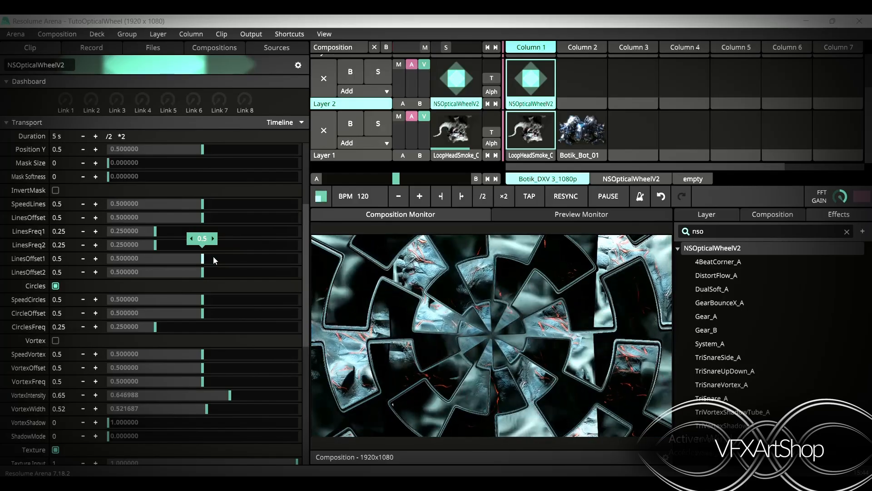
Try raising SpeedLines to about 0.68 and 0.63, resetting it to its default each time
{"action": "left_click_drag", "start_coordinate": [202, 206], "coordinate": [237, 213]}
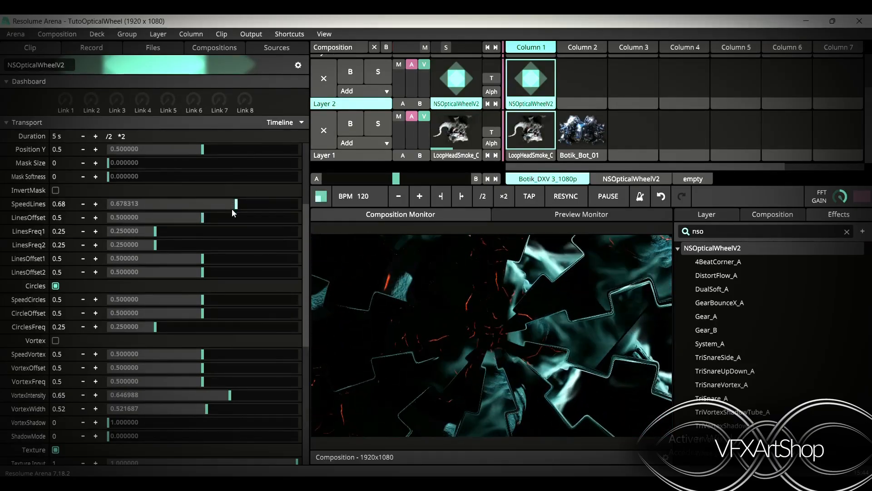
{"action": "double_click", "coordinate": [237, 209]}
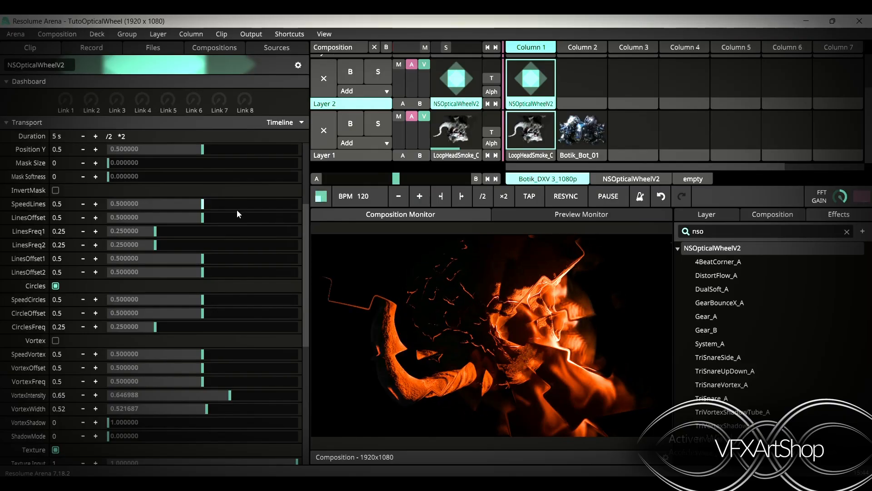
{"action": "left_click_drag", "start_coordinate": [203, 205], "coordinate": [208, 205]}
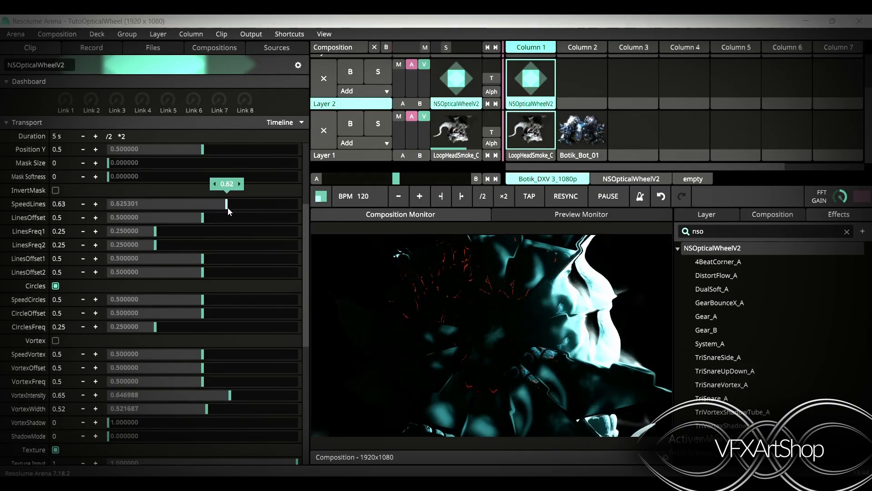
{"action": "left_click_drag", "start_coordinate": [241, 210], "coordinate": [239, 209]}
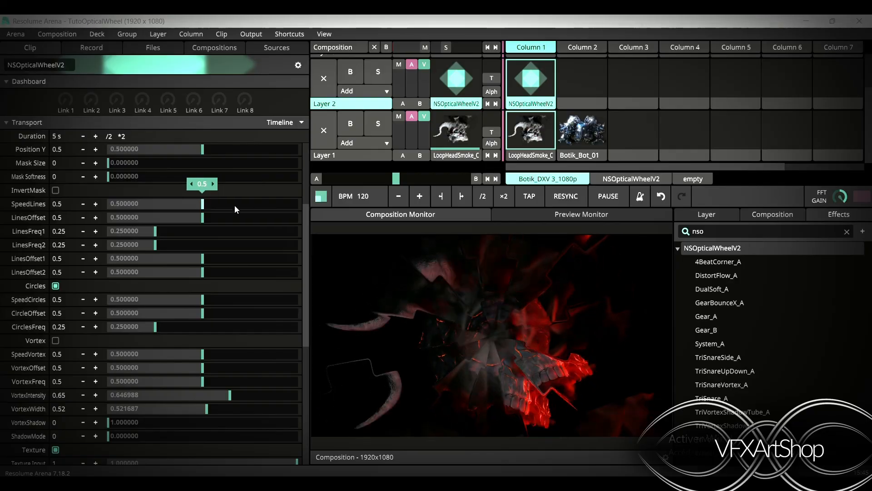
Set LinesOffset to about 0.49
{"action": "left_click_drag", "start_coordinate": [203, 218], "coordinate": [213, 222]}
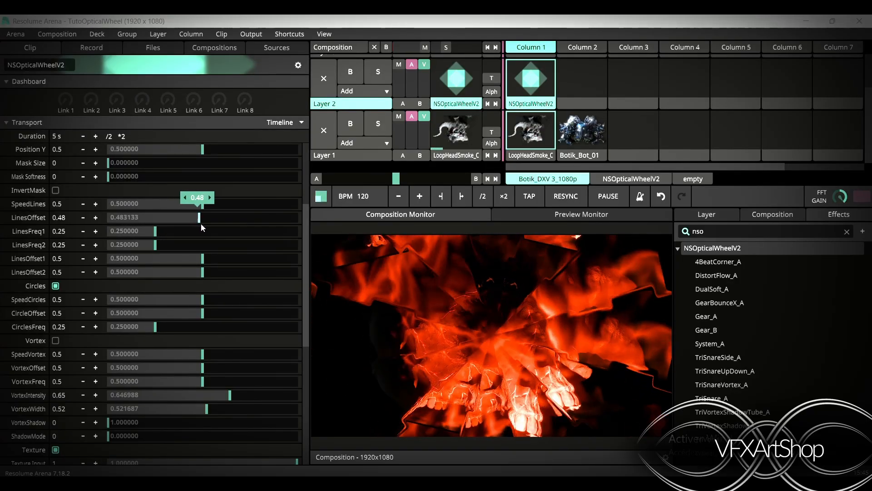
{"action": "mouse_move", "coordinate": [200, 223]}
{"action": "left_mouse_down"}
{"action": "mouse_move", "coordinate": [213, 224]}
{"action": "mouse_move", "coordinate": [200, 224]}
{"action": "left_mouse_up"}
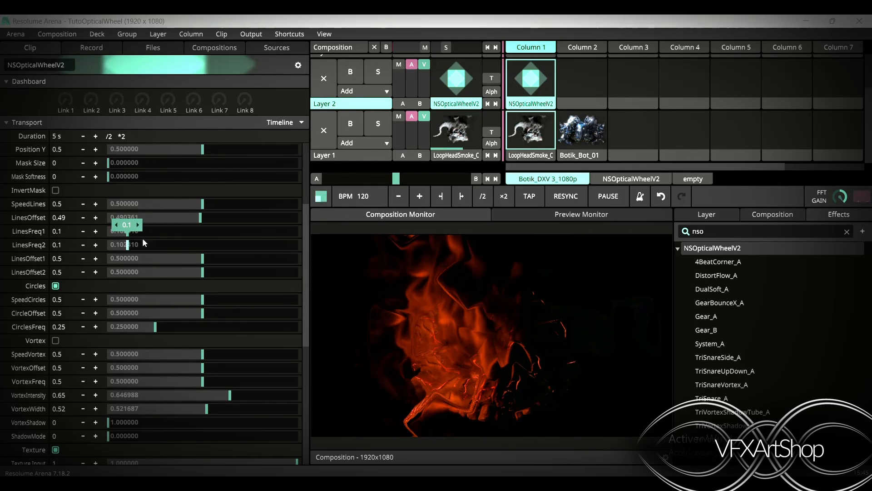
Lower Texture Input to about 0.53
{"action": "scroll", "coordinate": [211, 310], "scroll_direction": "down", "scroll_amount": 5}
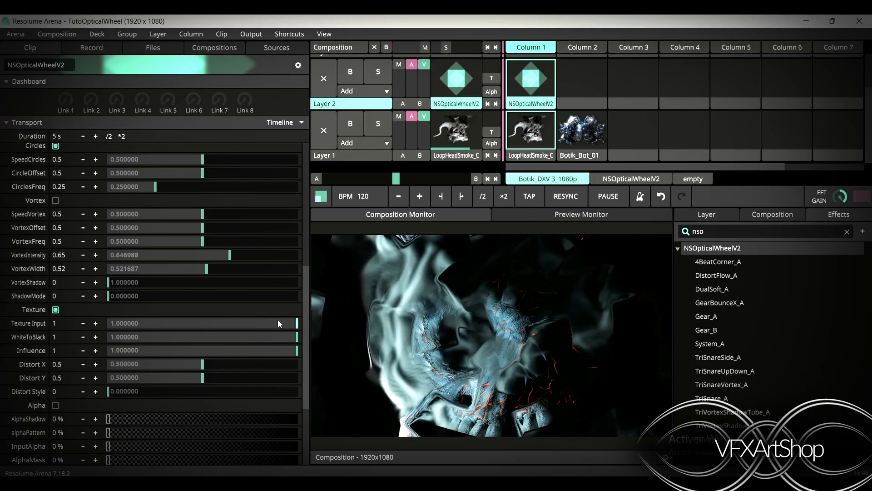
{"action": "left_click_drag", "start_coordinate": [278, 321], "coordinate": [215, 340]}
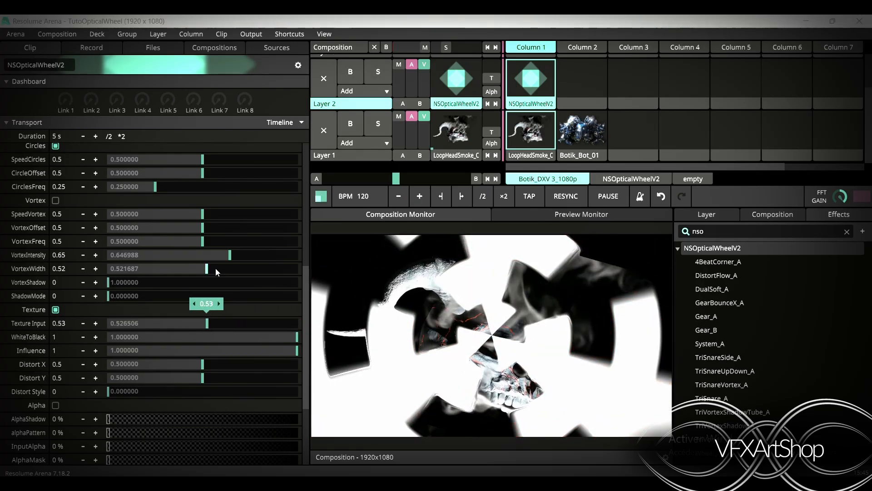
{"action": "scroll", "coordinate": [216, 268], "scroll_direction": "up", "scroll_amount": 4}
{"action": "scroll", "coordinate": [215, 268], "scroll_direction": "up", "scroll_amount": 1}
{"action": "scroll", "coordinate": [216, 268], "scroll_direction": "up", "scroll_amount": 2}
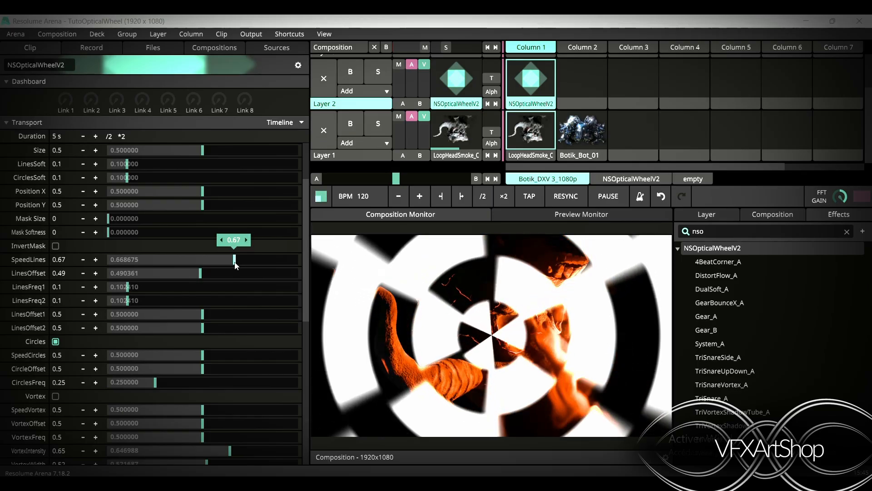
Switch Layer 1 between the Botik_Bot_01 and LoopHeadSmoke_C clips, ending on LoopHeadSmoke_C, and reselect the NSOpticalWheelV2 clip
{"action": "left_click", "coordinate": [578, 135]}
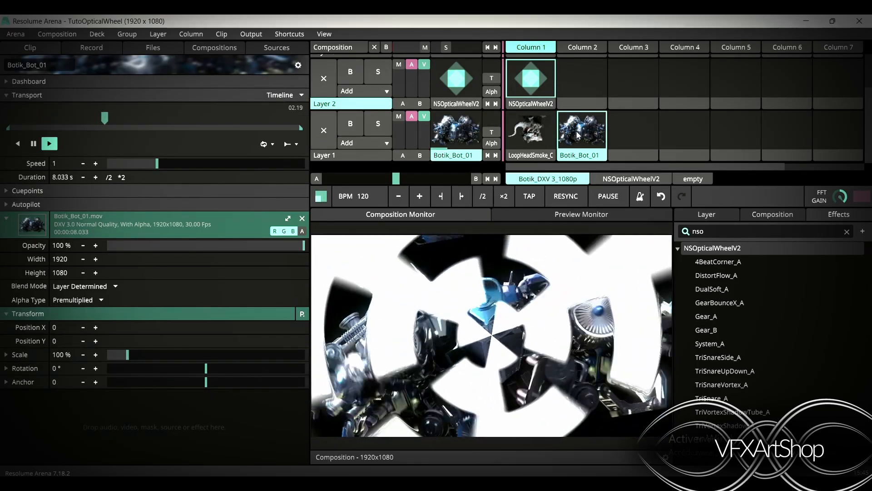
{"action": "left_click", "coordinate": [520, 133]}
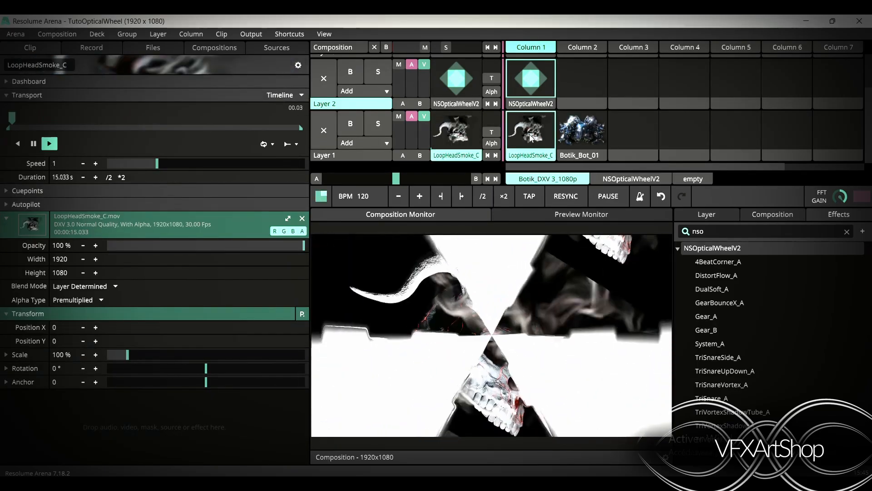
{"action": "left_click", "coordinate": [582, 139]}
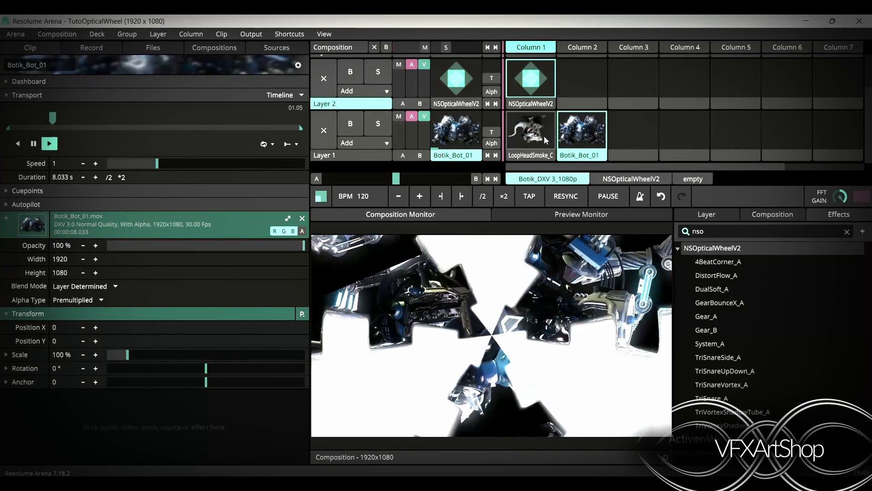
{"action": "left_click", "coordinate": [537, 135]}
{"action": "left_click", "coordinate": [522, 84]}
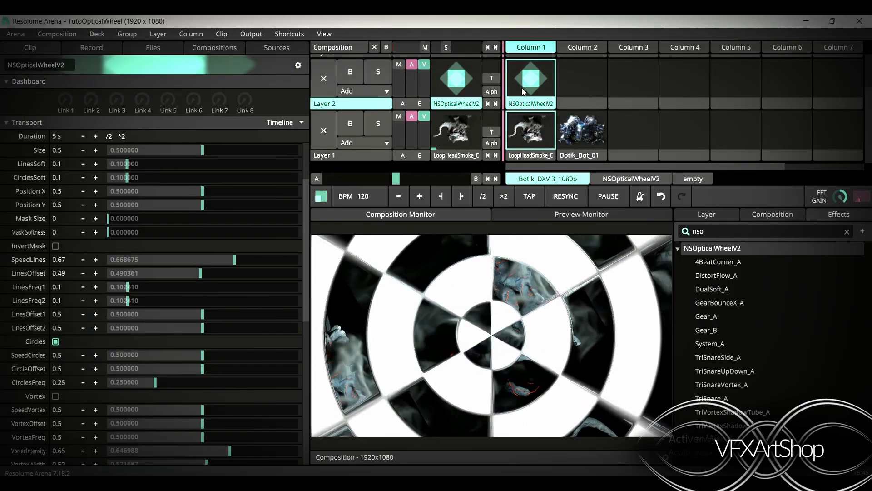
Raise Texture Input and Distort Style to 1
{"action": "scroll", "coordinate": [163, 374], "scroll_direction": "down", "scroll_amount": 5}
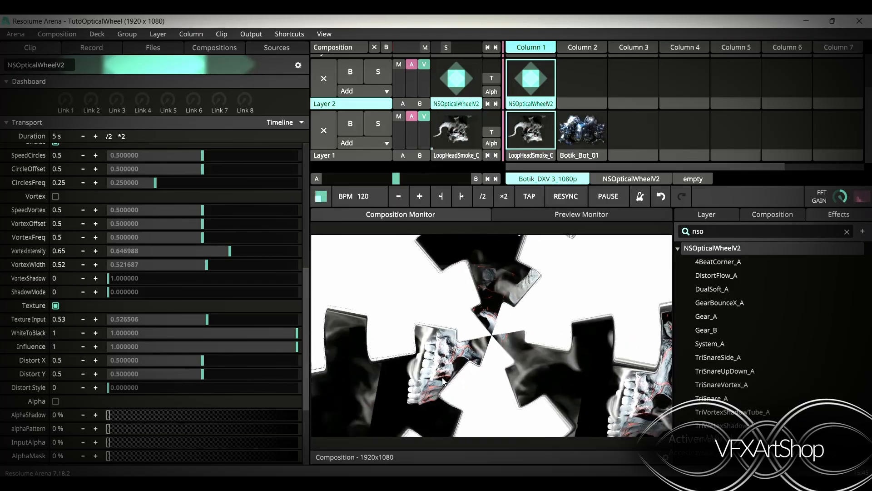
{"action": "left_click_drag", "start_coordinate": [207, 319], "coordinate": [353, 344]}
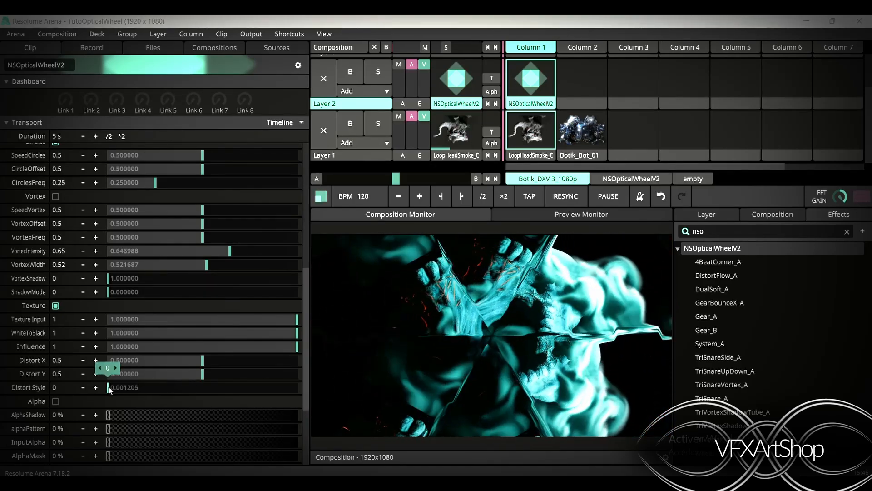
{"action": "left_click_drag", "start_coordinate": [109, 387], "coordinate": [309, 410]}
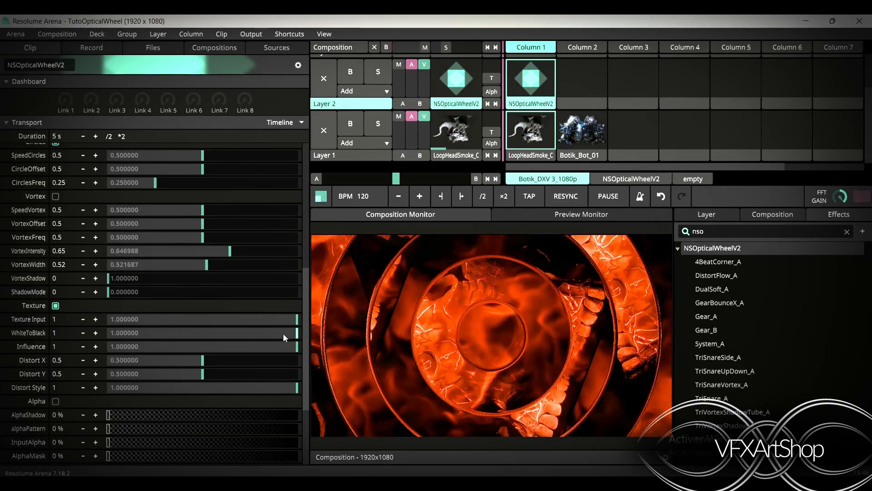
Lower Texture Input to about 0.45
{"action": "left_click_drag", "start_coordinate": [289, 320], "coordinate": [193, 331]}
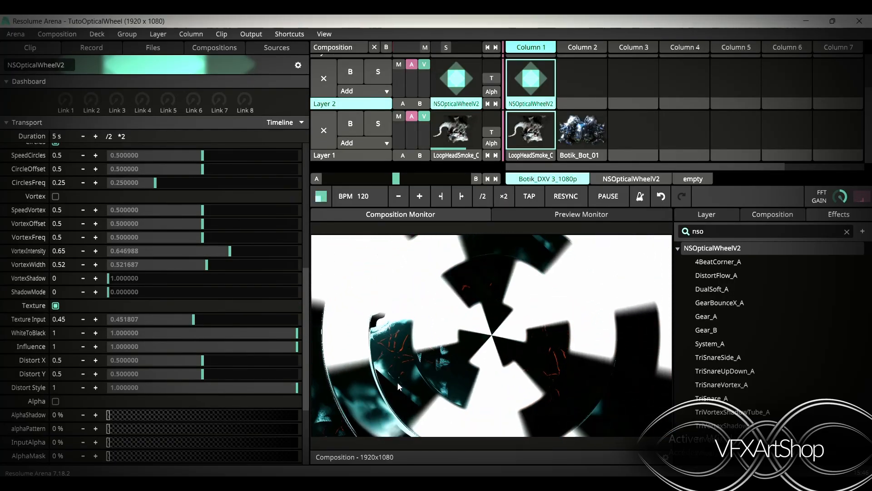
Raise LinesFreq1 and LinesFreq2 to about 0.21
{"action": "scroll", "coordinate": [122, 258], "scroll_direction": "up", "scroll_amount": 4}
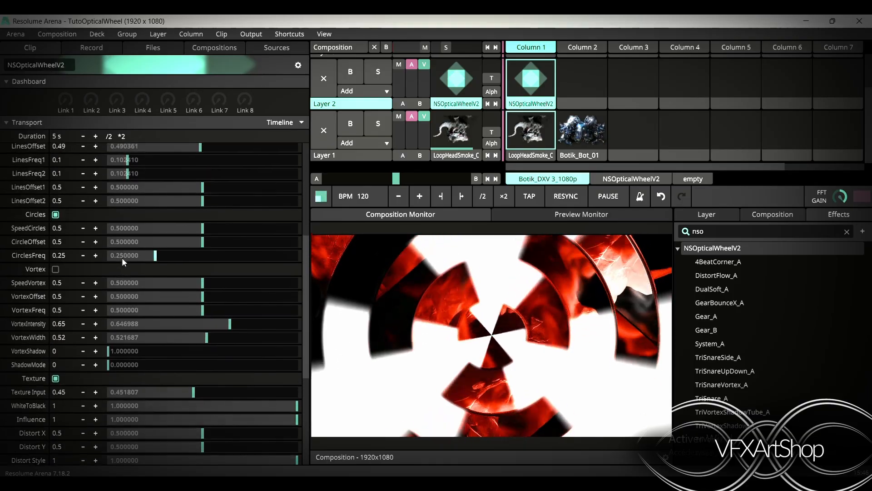
{"action": "scroll", "coordinate": [122, 257], "scroll_direction": "up", "scroll_amount": 4}
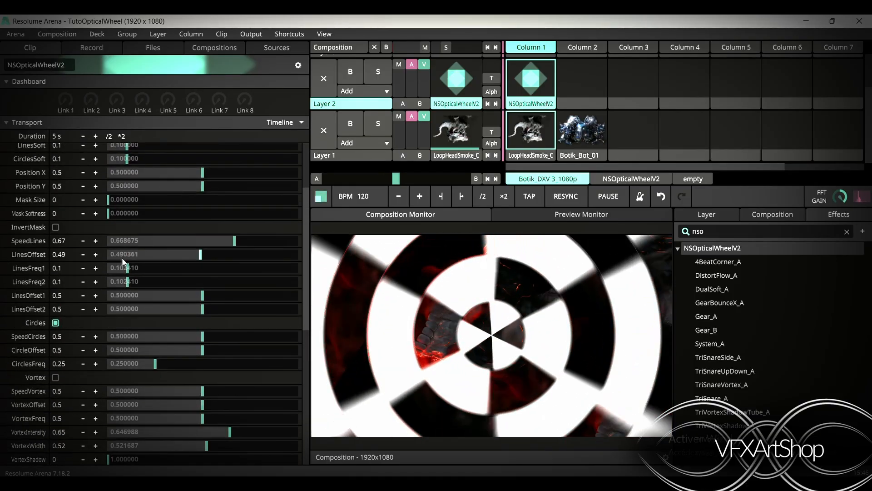
{"action": "scroll", "coordinate": [122, 257], "scroll_direction": "down", "scroll_amount": 2}
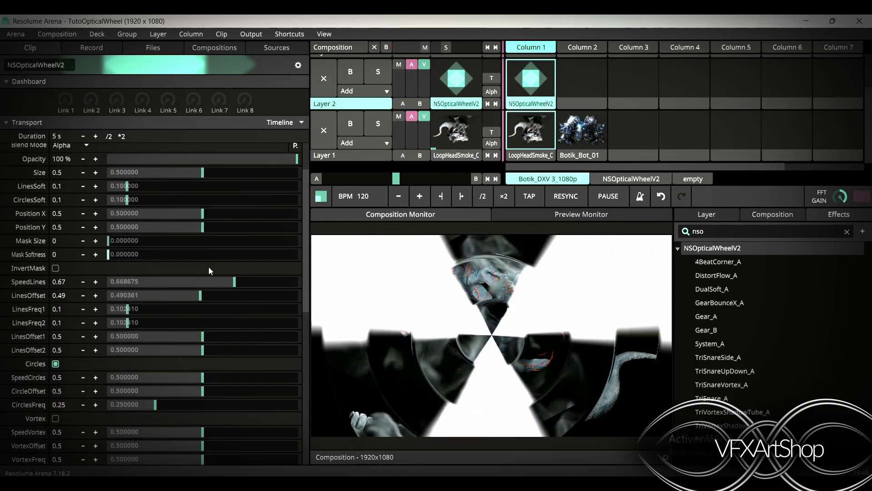
{"action": "left_click_drag", "start_coordinate": [128, 309], "coordinate": [188, 309]}
{"action": "left_click_drag", "start_coordinate": [128, 323], "coordinate": [177, 313]}
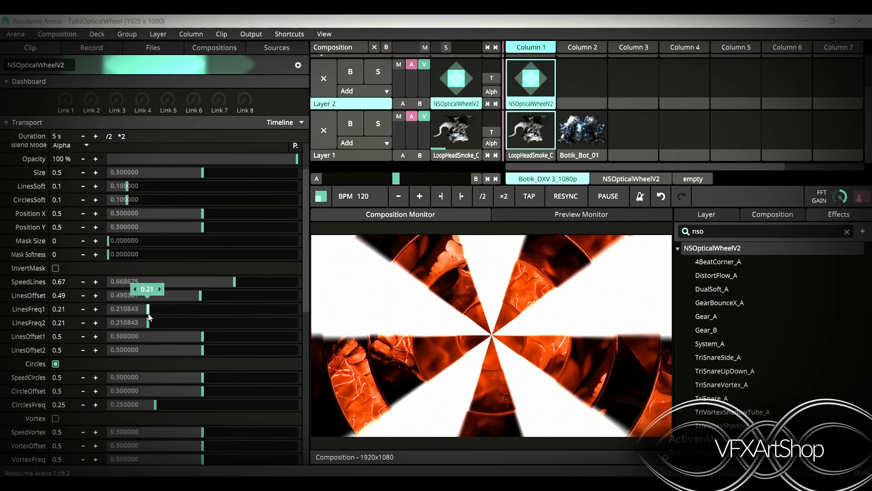
Set Texture Input to about 0.57 and VortexIntensity to about 0.52
{"action": "scroll", "coordinate": [156, 317], "scroll_direction": "down", "scroll_amount": 4}
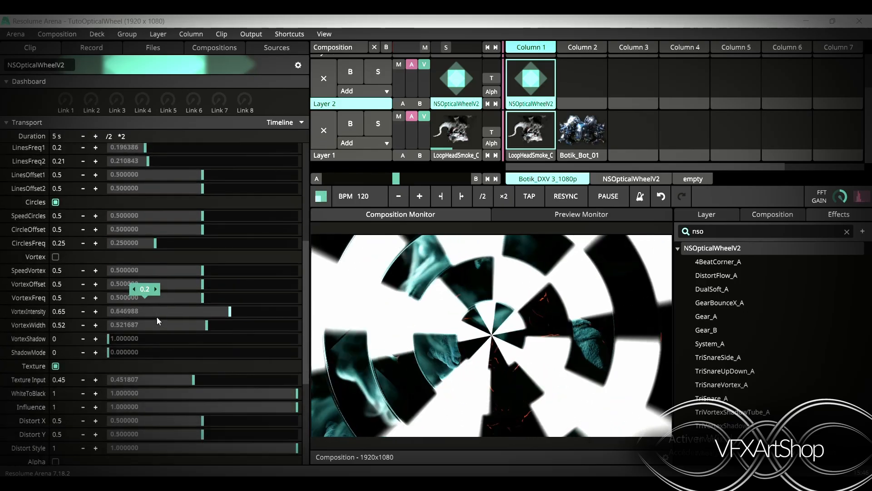
{"action": "scroll", "coordinate": [106, 355], "scroll_direction": "down", "scroll_amount": 3}
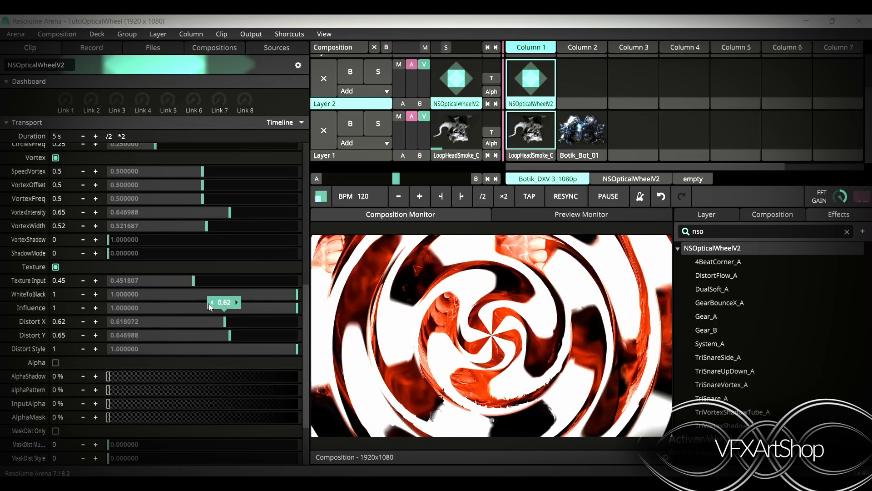
{"action": "left_click_drag", "start_coordinate": [197, 280], "coordinate": [295, 294]}
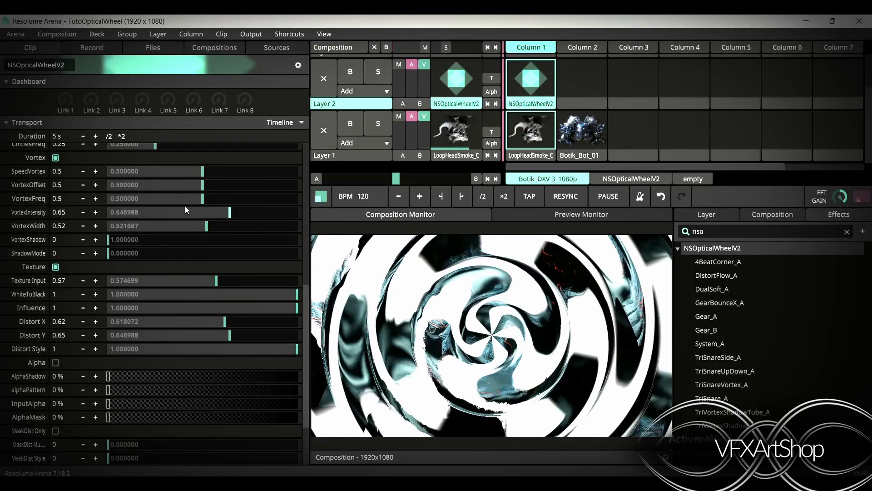
{"action": "left_click_drag", "start_coordinate": [222, 209], "coordinate": [206, 217]}
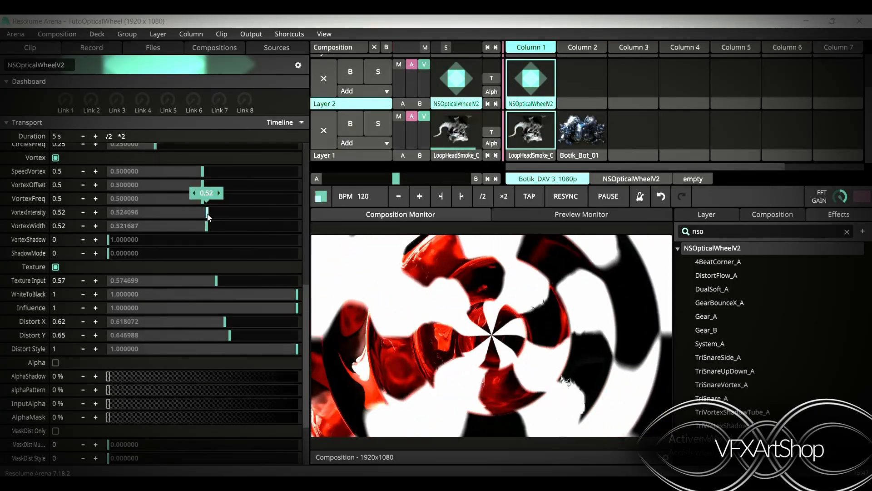
Lower Texture Input to 0
{"action": "scroll", "coordinate": [156, 356], "scroll_direction": "down", "scroll_amount": 3}
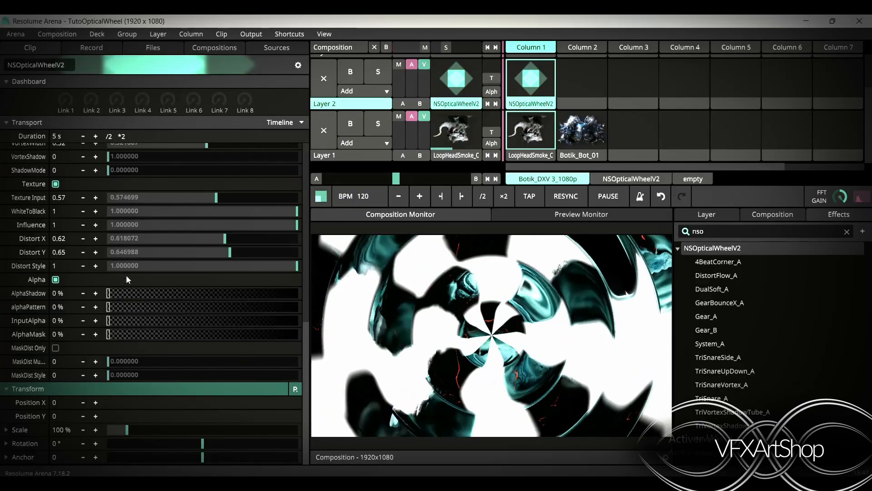
{"action": "left_click_drag", "start_coordinate": [213, 199], "coordinate": [97, 200]}
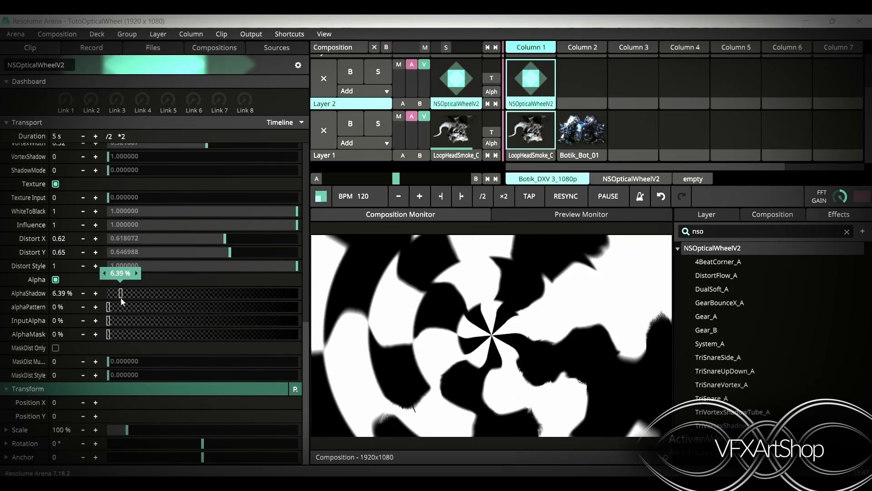
Raise VortexShadow and ShadowMode to 1
{"action": "scroll", "coordinate": [122, 162], "scroll_direction": "up", "scroll_amount": 3}
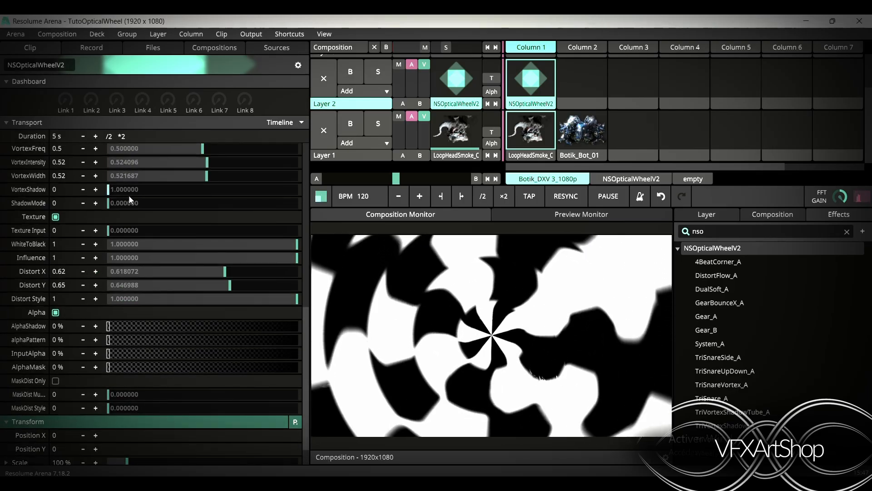
{"action": "left_click_drag", "start_coordinate": [129, 191], "coordinate": [320, 185]}
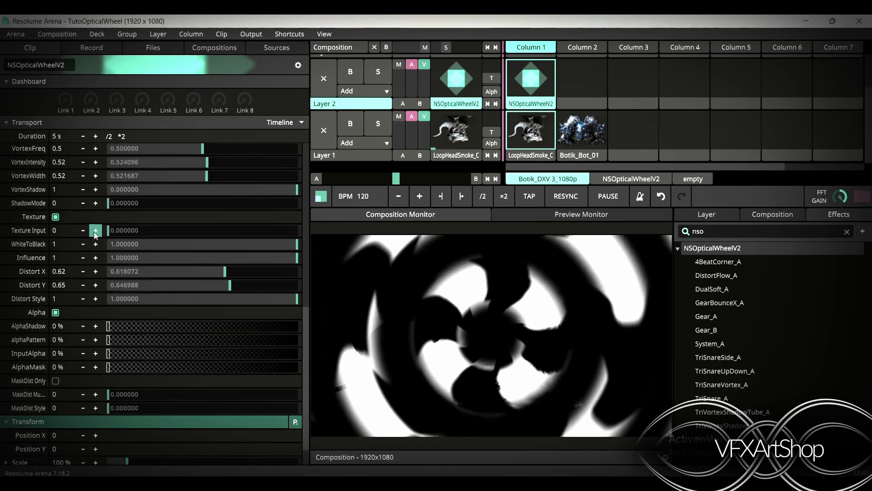
{"action": "left_click_drag", "start_coordinate": [118, 203], "coordinate": [462, 179]}
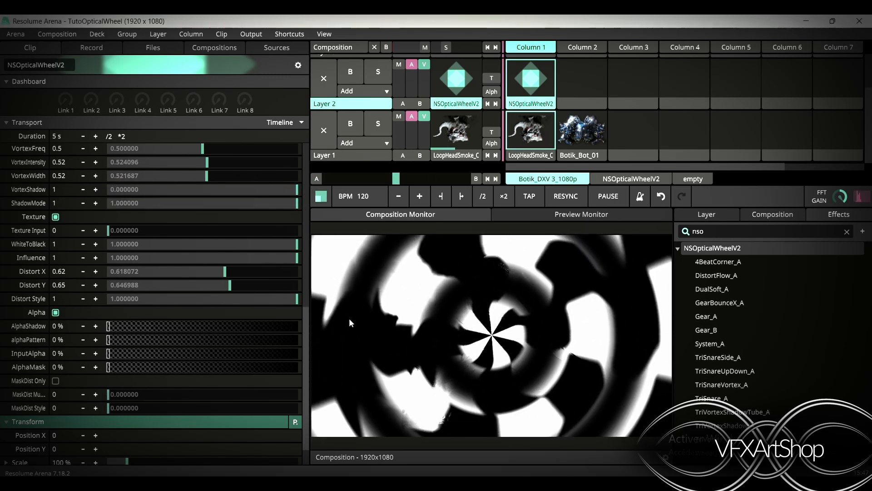
Raise AlphaShadow to 100 %
{"action": "left_click_drag", "start_coordinate": [116, 326], "coordinate": [361, 348]}
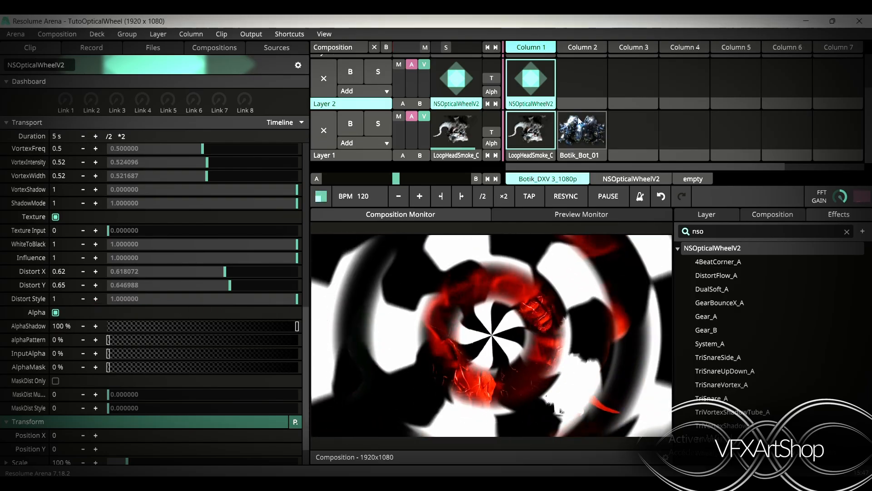
Switch Layer 1 to the Botik_Bot_01 clip and reselect the NSOpticalWheelV2 clip
{"action": "left_click", "coordinate": [582, 133]}
{"action": "left_click", "coordinate": [520, 82]}
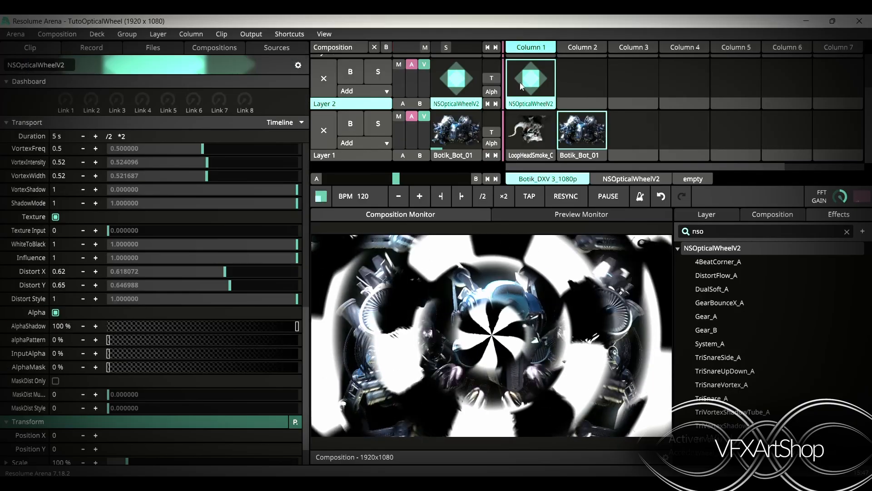
{"action": "left_click_drag", "start_coordinate": [297, 326], "coordinate": [370, 331]}
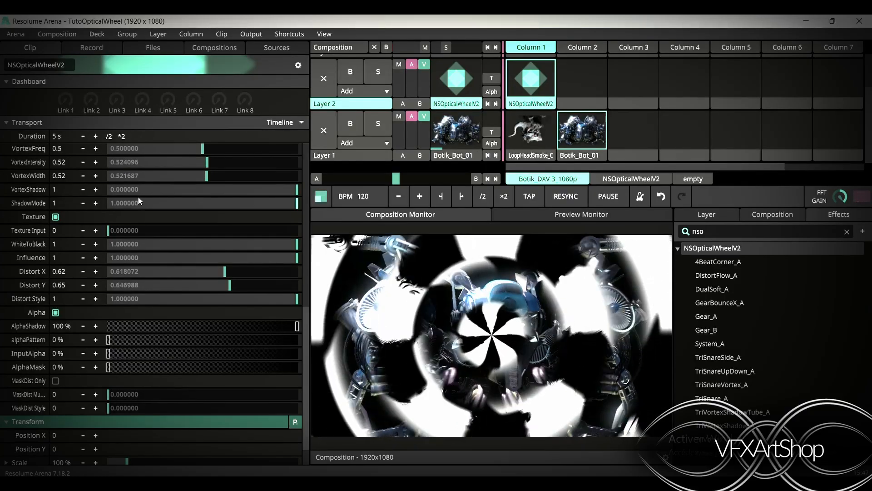
Switch the shadow alpha over to the pattern, setting AlphaShadow to 0 % and alphaPattern to 100 %
{"action": "left_click_drag", "start_coordinate": [297, 189], "coordinate": [394, 216]}
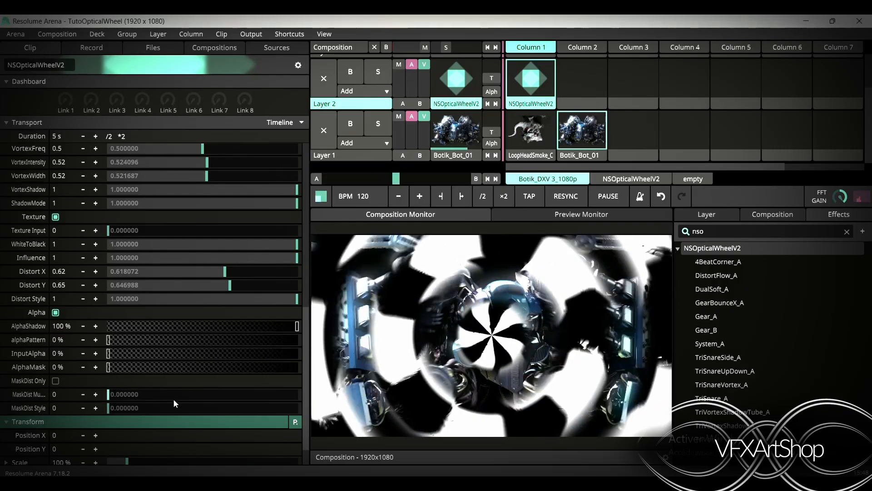
{"action": "mouse_move", "coordinate": [297, 327]}
{"action": "left_mouse_down"}
{"action": "mouse_move", "coordinate": [219, 329]}
{"action": "mouse_move", "coordinate": [300, 327]}
{"action": "left_mouse_up"}
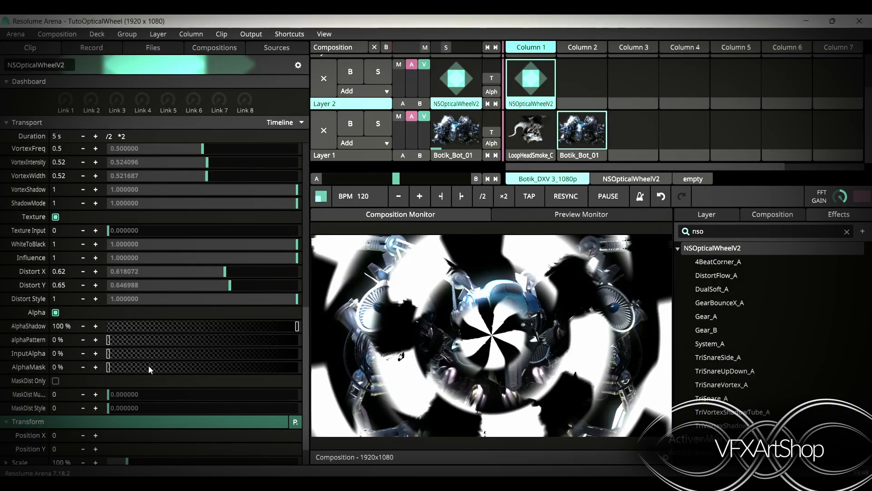
{"action": "left_click_drag", "start_coordinate": [109, 341], "coordinate": [39, 355]}
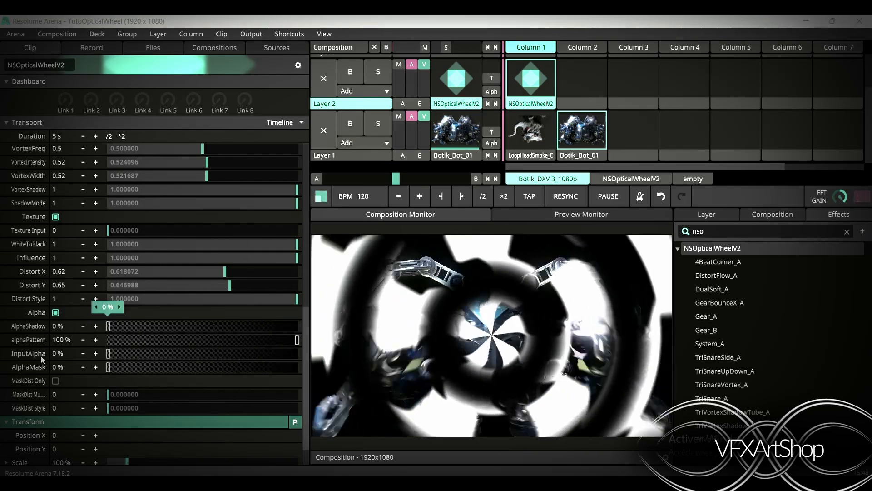
Set VortexShadow to 0 and sweep alphaPattern down and back up to 100 %
{"action": "left_click_drag", "start_coordinate": [268, 189], "coordinate": [173, 208]}
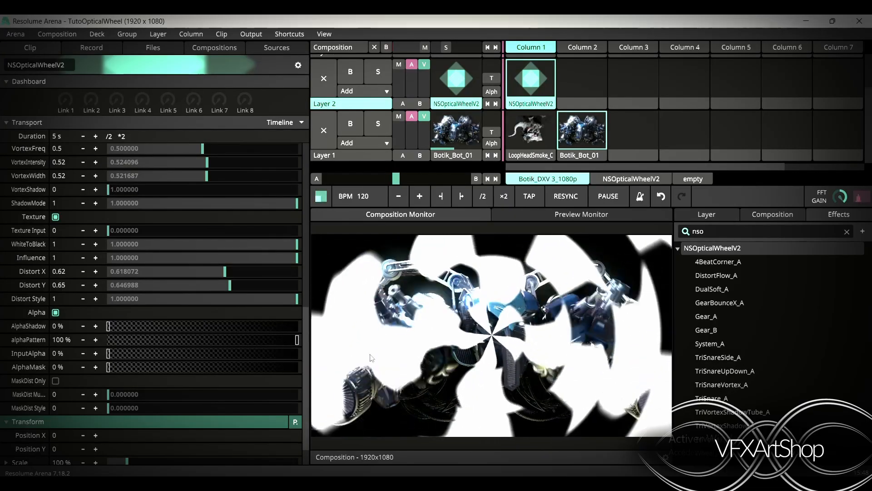
{"action": "left_click_drag", "start_coordinate": [291, 340], "coordinate": [86, 336]}
{"action": "left_click_drag", "start_coordinate": [261, 313], "coordinate": [20, 342]}
{"action": "left_click_drag", "start_coordinate": [115, 329], "coordinate": [297, 332]}
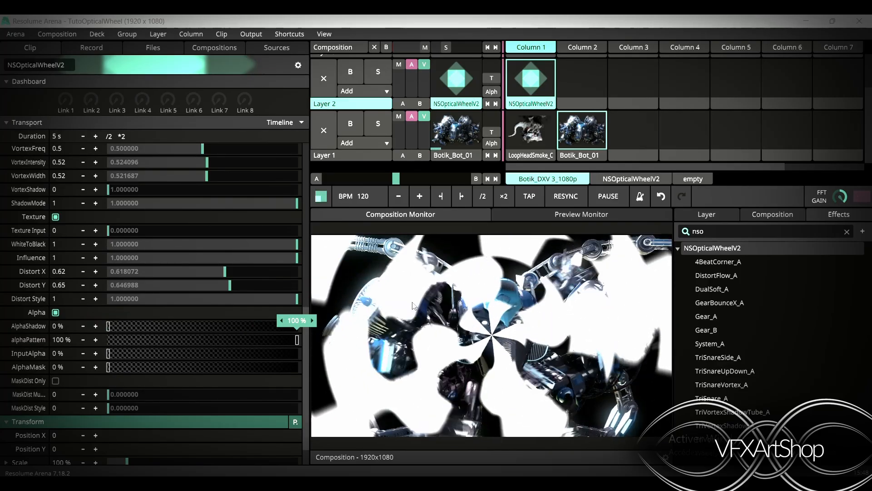
{"action": "left_click_drag", "start_coordinate": [108, 355], "coordinate": [108, 354]}
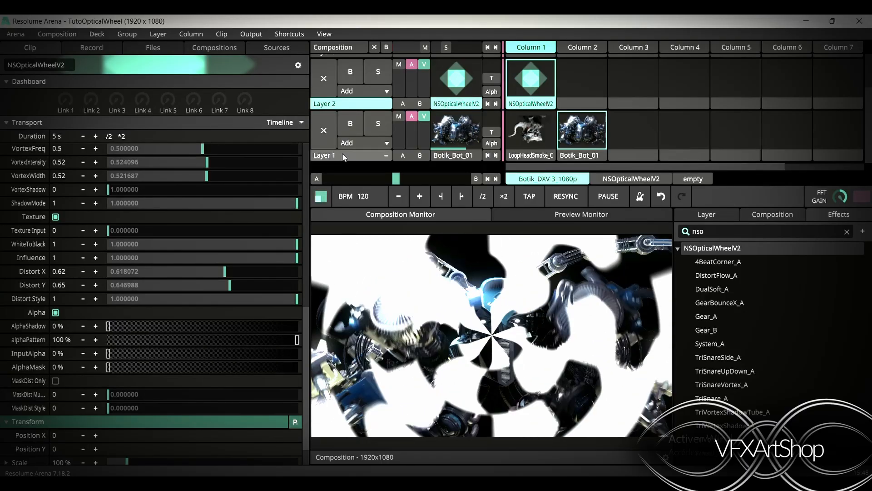
Clear Layer 2 and inspect the Botik_Bot_01 clip's alpha channel in the Preview Monitor
{"action": "left_click", "coordinate": [323, 81]}
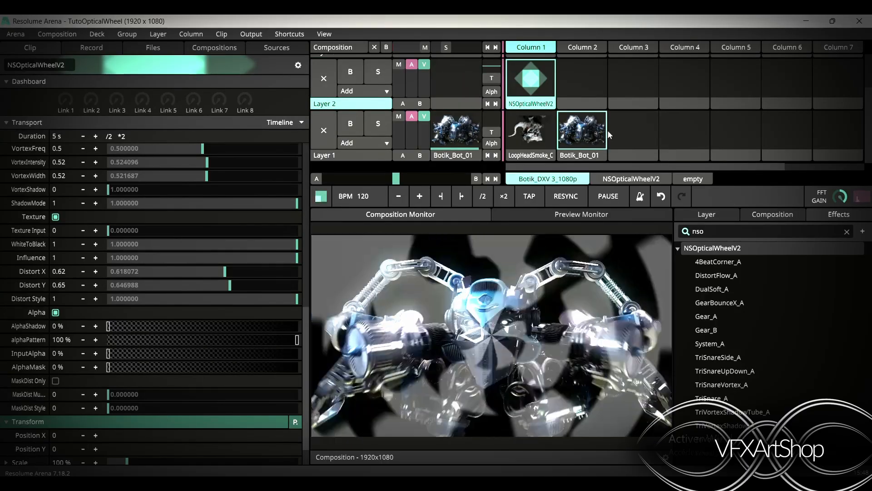
{"action": "left_click", "coordinate": [576, 159]}
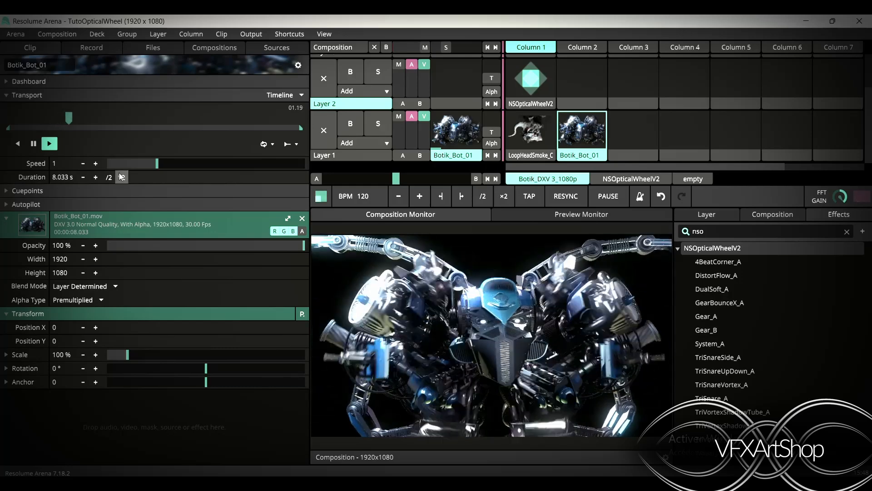
{"action": "left_click", "coordinate": [548, 214]}
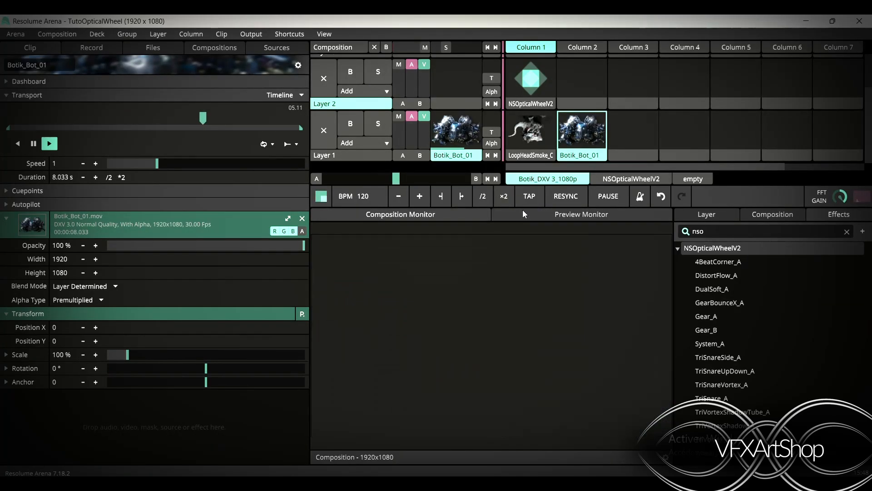
{"action": "left_click", "coordinate": [303, 231]}
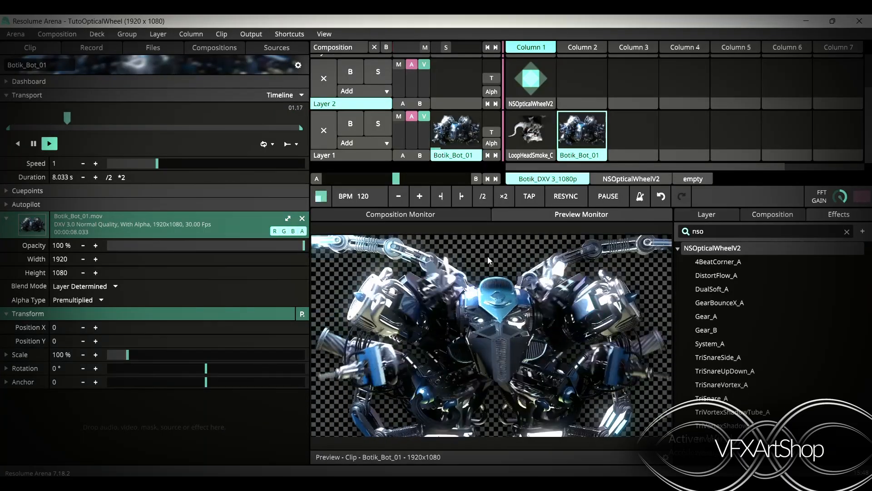
Relaunch the NSOpticalWheelV2 clip in Layer 2 and return to the Composition Monitor
{"action": "left_click", "coordinate": [521, 85]}
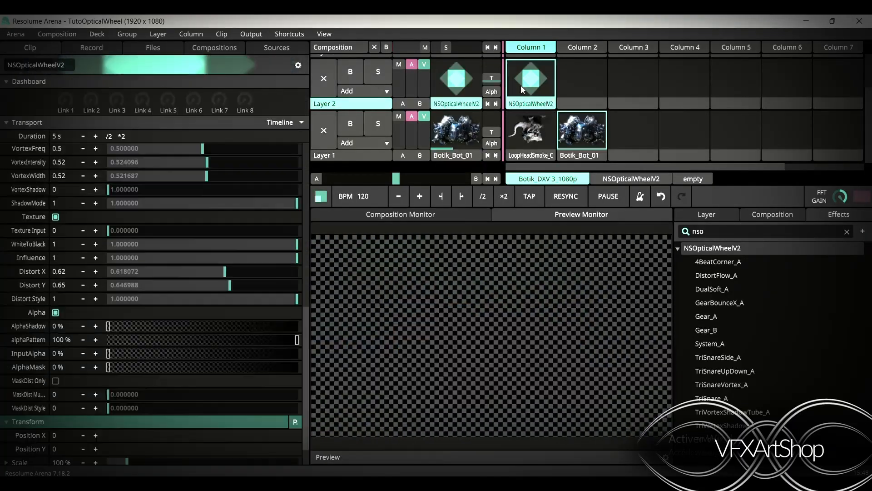
{"action": "left_click", "coordinate": [435, 217]}
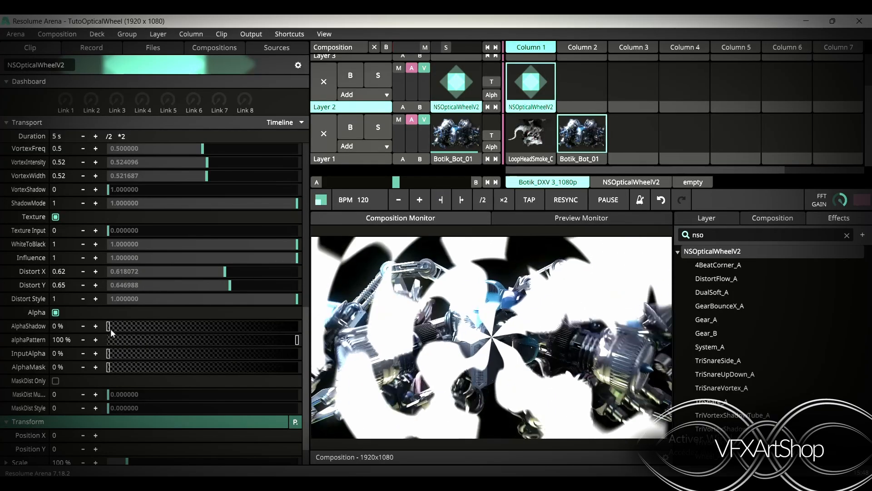
Set alphaPattern to 0 % and InputAlpha to 100 % on the NSOpticalWheelV2 clip
{"action": "left_click_drag", "start_coordinate": [228, 343], "coordinate": [108, 341]}
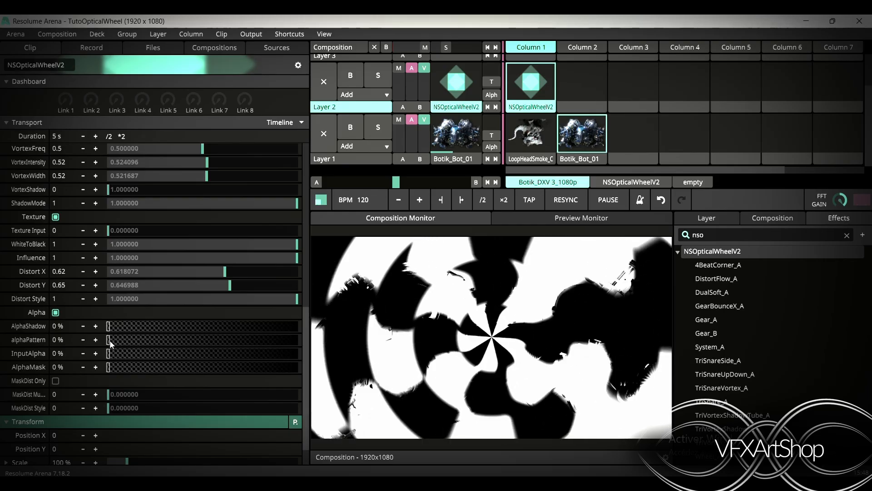
{"action": "left_click_drag", "start_coordinate": [109, 354], "coordinate": [300, 354]}
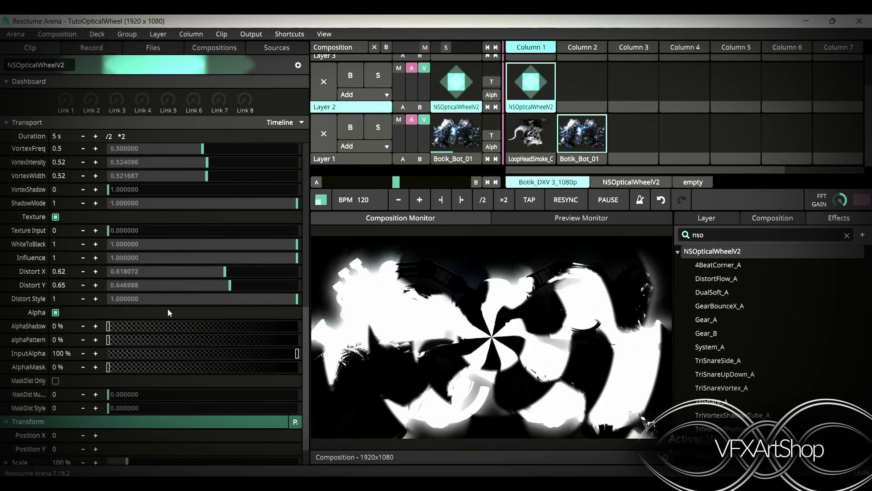
Set LinesSoft and CirclesSoft to 0
{"action": "scroll", "coordinate": [167, 312], "scroll_direction": "up", "scroll_amount": 5}
{"action": "scroll", "coordinate": [167, 308], "scroll_direction": "up", "scroll_amount": 2}
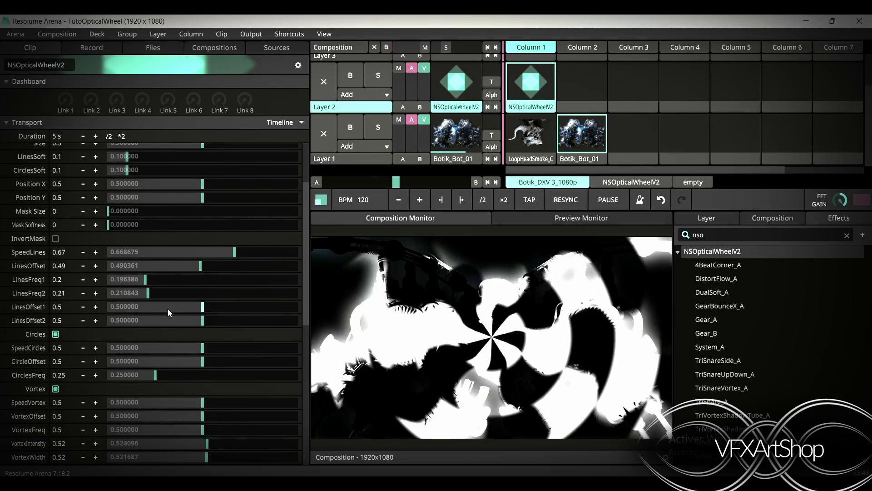
{"action": "scroll", "coordinate": [150, 300], "scroll_direction": "up", "scroll_amount": 3}
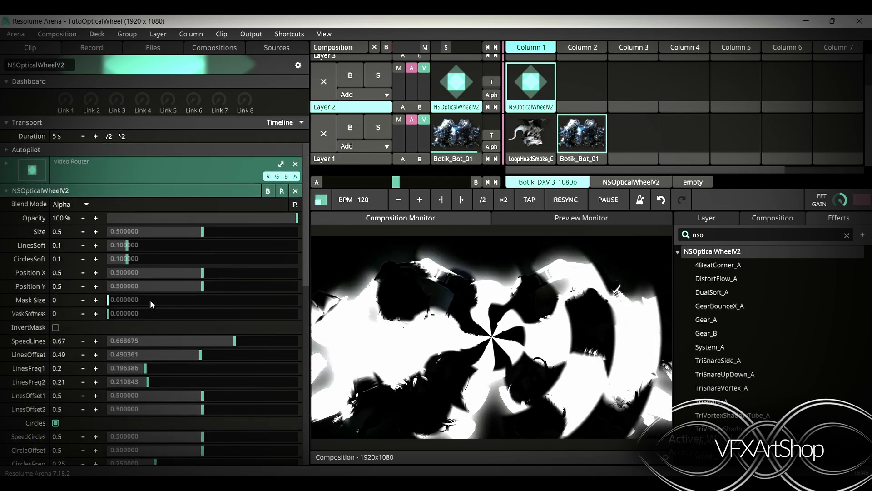
{"action": "left_click_drag", "start_coordinate": [127, 246], "coordinate": [80, 263]}
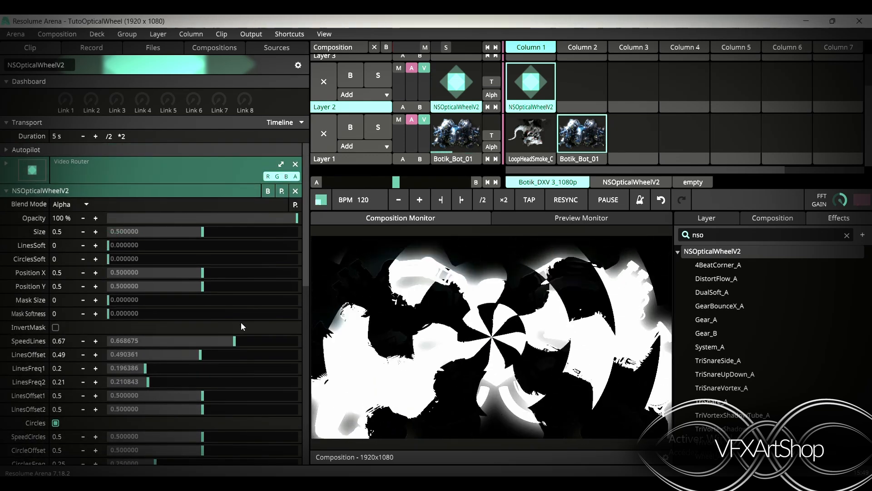
Switch Layer 1 to the LoopHeadSmoke_C clip and reselect the NSOpticalWheelV2 clip
{"action": "scroll", "coordinate": [165, 396], "scroll_direction": "down", "scroll_amount": 5}
{"action": "left_click", "coordinate": [544, 148]}
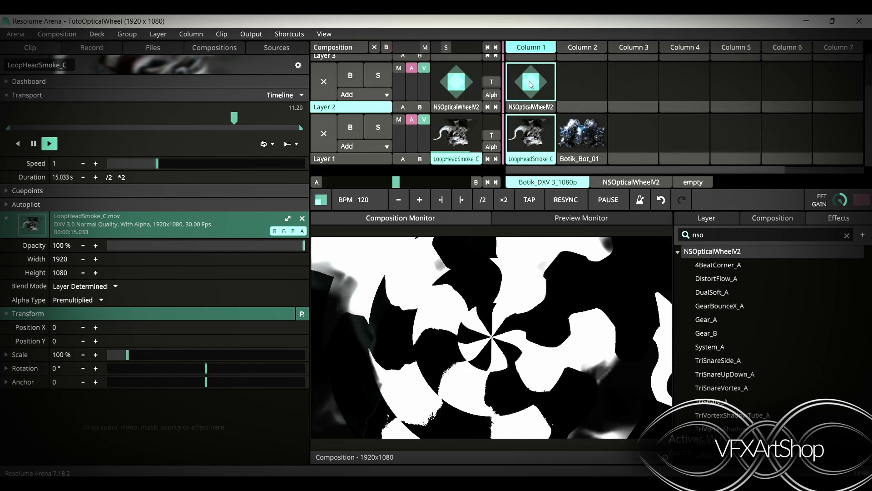
{"action": "left_click", "coordinate": [531, 107]}
Lower InputAlpha to 0 % and set AlphaMask to about 26 %
{"action": "scroll", "coordinate": [100, 413], "scroll_direction": "down", "scroll_amount": 5}
{"action": "scroll", "coordinate": [101, 415], "scroll_direction": "down", "scroll_amount": 1}
{"action": "left_click_drag", "start_coordinate": [297, 321], "coordinate": [75, 341]}
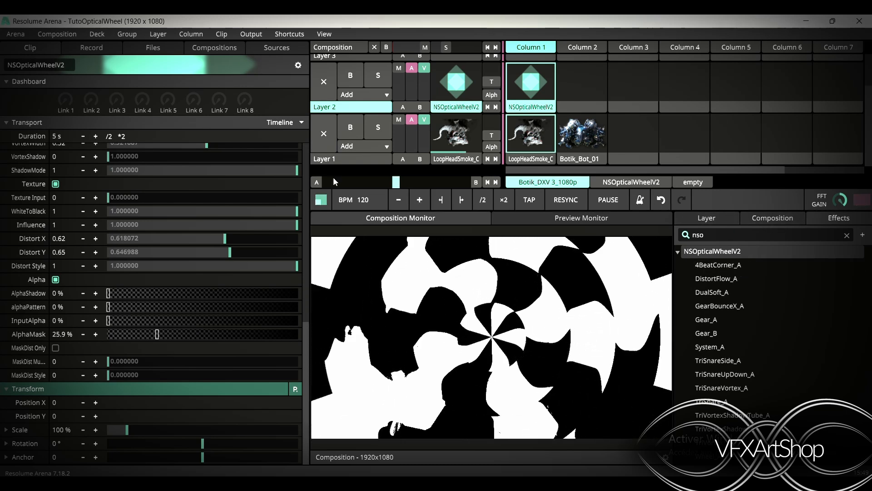
Place the LoopHeadSmoke_C clip in Layer 2's second column and launch it
{"action": "left_click", "coordinate": [541, 161]}
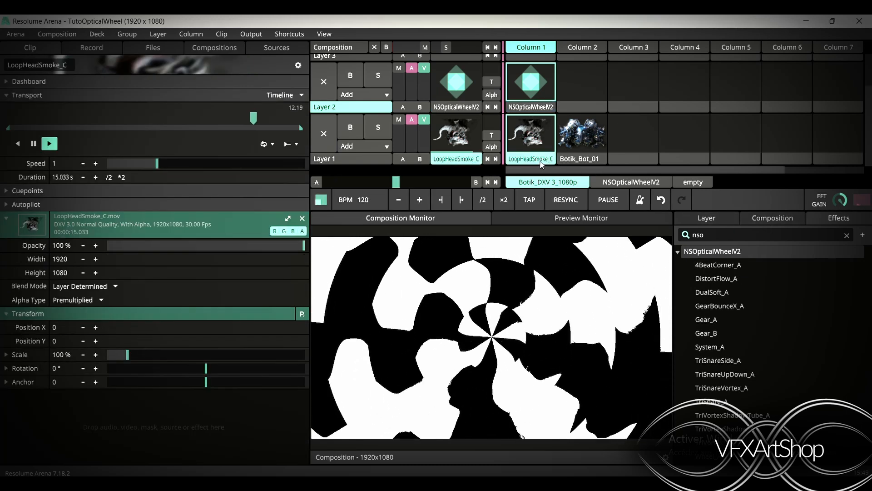
{"action": "left_click", "coordinate": [572, 107]}
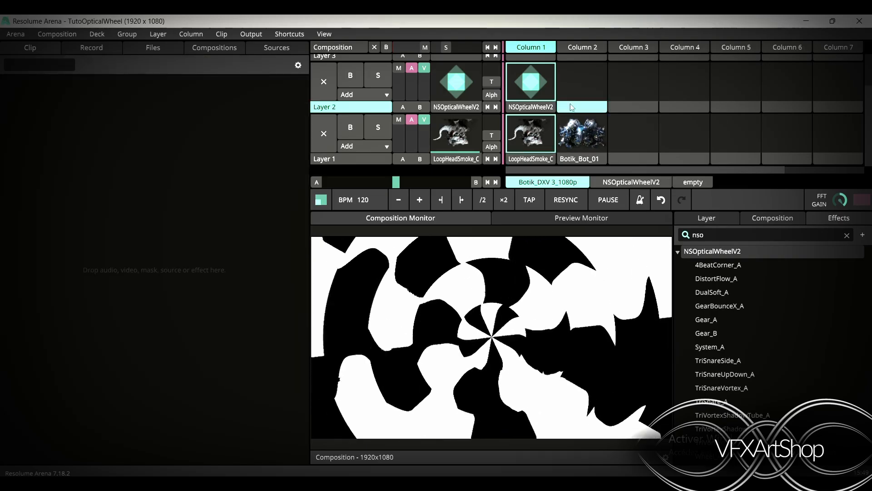
{"action": "left_click", "coordinate": [583, 81]}
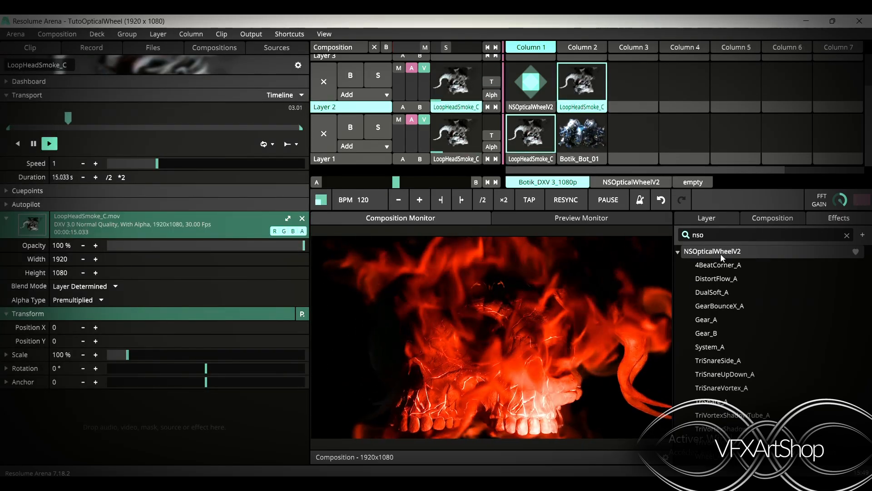
Apply NSOpticalWheelV2 as an effect on the LoopHeadSmoke_C clip and set its Mask Size to 0.18
{"action": "left_click_drag", "start_coordinate": [647, 202], "coordinate": [577, 89]}
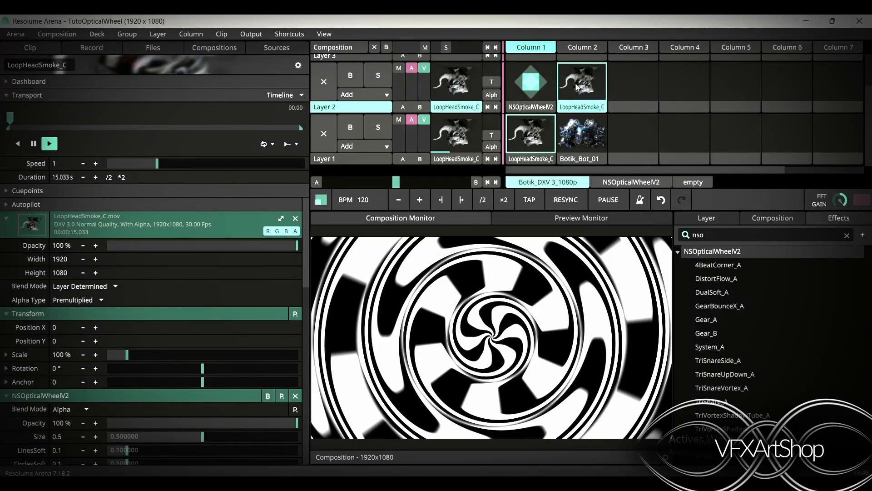
{"action": "scroll", "coordinate": [150, 391], "scroll_direction": "down", "scroll_amount": 8}
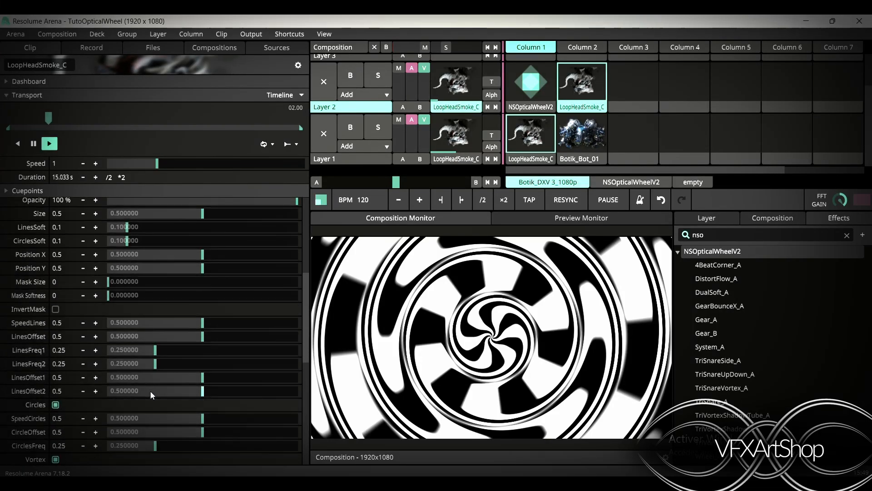
{"action": "scroll", "coordinate": [151, 394], "scroll_direction": "down", "scroll_amount": 1}
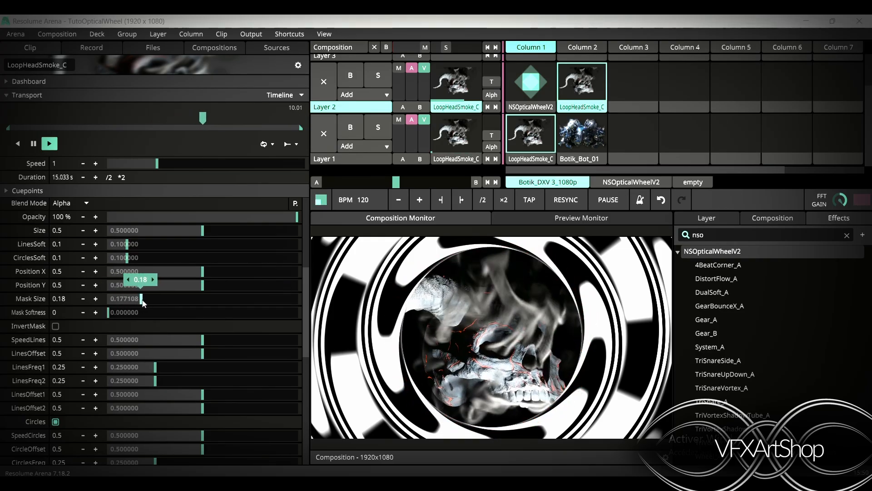
Launch Botik_Bot_01 in Layer 1's second column and reselect the LoopHeadSmoke_C clip in Layer 2
{"action": "left_click", "coordinate": [579, 135]}
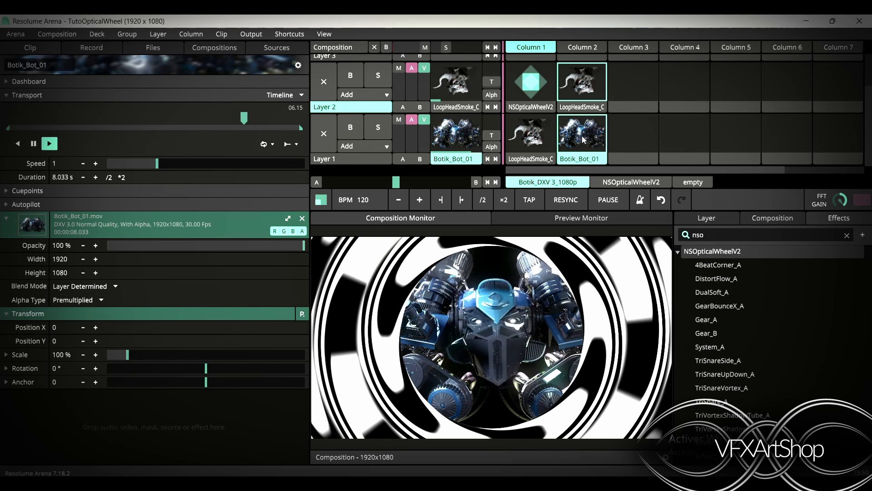
{"action": "left_click", "coordinate": [577, 87]}
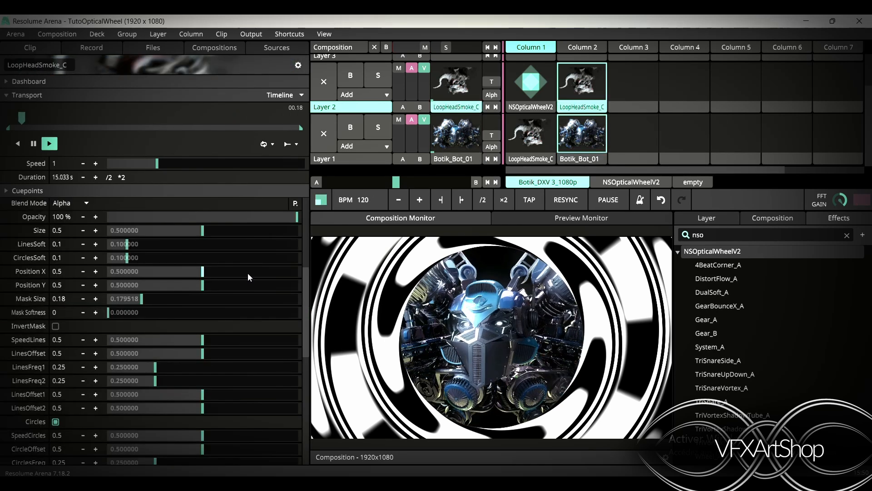
Bypass the NSOpticalWheelV2 effect and re-enable it to compare
{"action": "scroll", "coordinate": [215, 262], "scroll_direction": "up", "scroll_amount": 5}
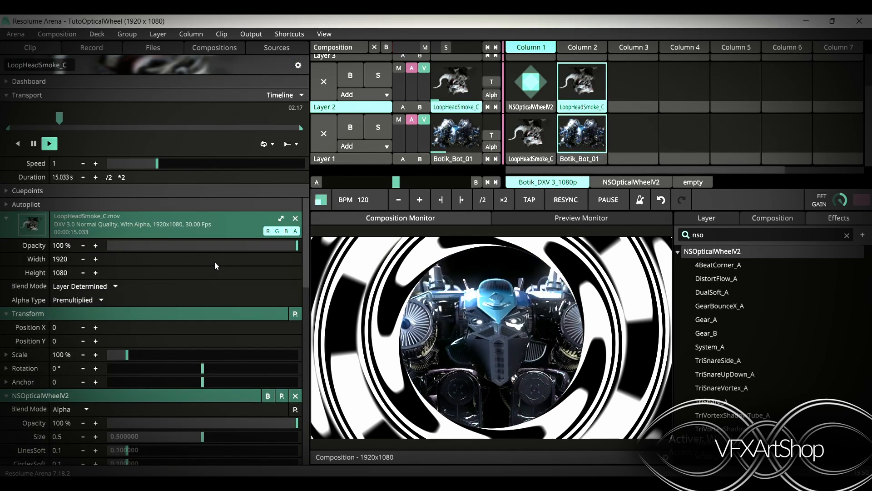
{"action": "left_click", "coordinate": [264, 396]}
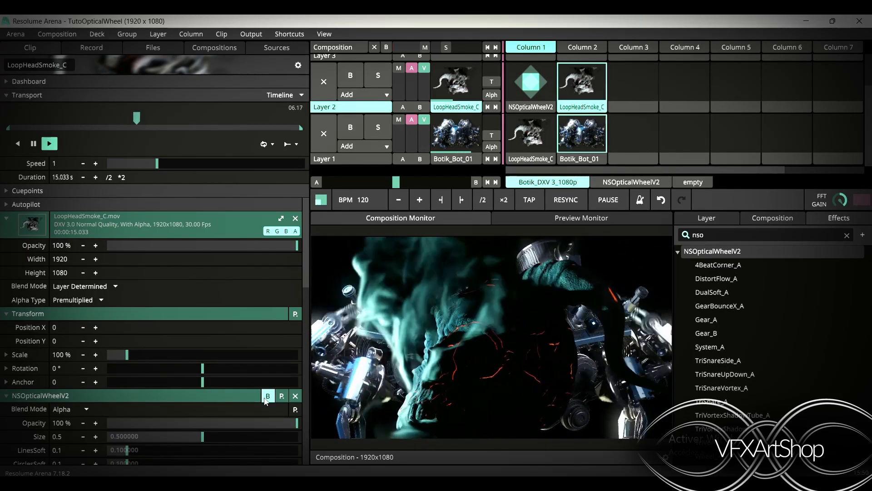
{"action": "left_click", "coordinate": [266, 398]}
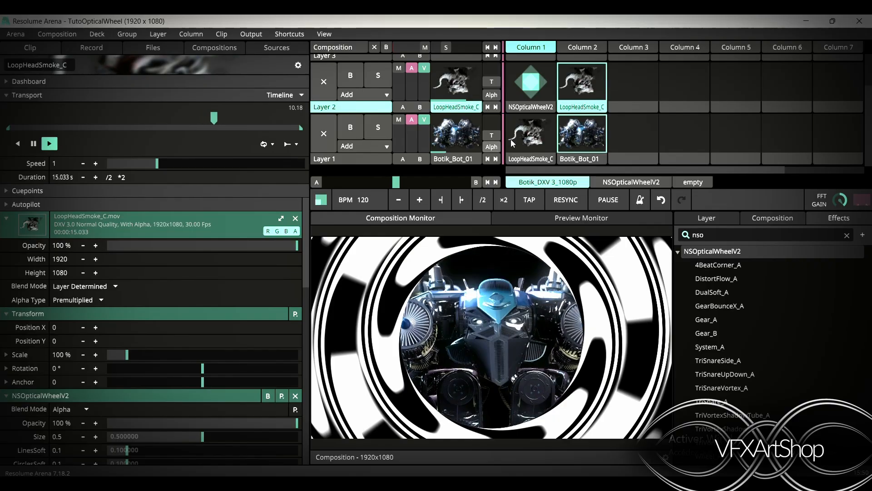
Review the effect's parameters and toggle Layer 1 off and back on to compare the composition
{"action": "scroll", "coordinate": [182, 440], "scroll_direction": "down", "scroll_amount": 10}
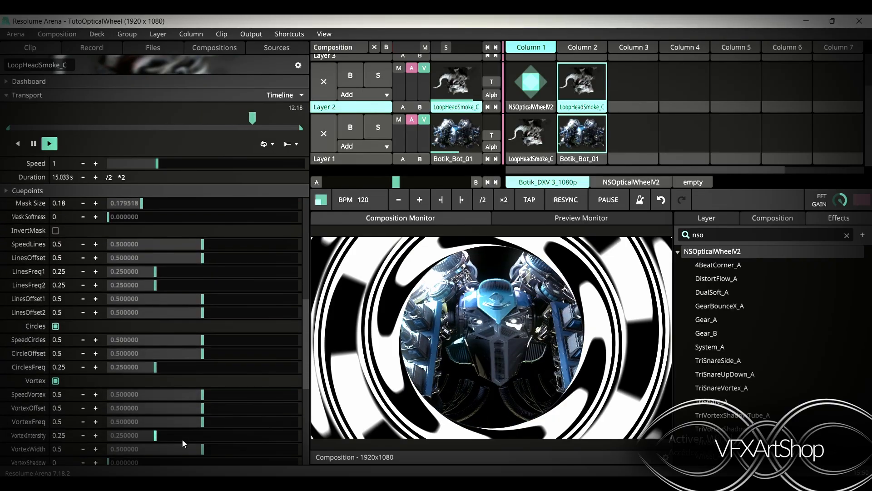
{"action": "scroll", "coordinate": [152, 369], "scroll_direction": "down", "scroll_amount": 4}
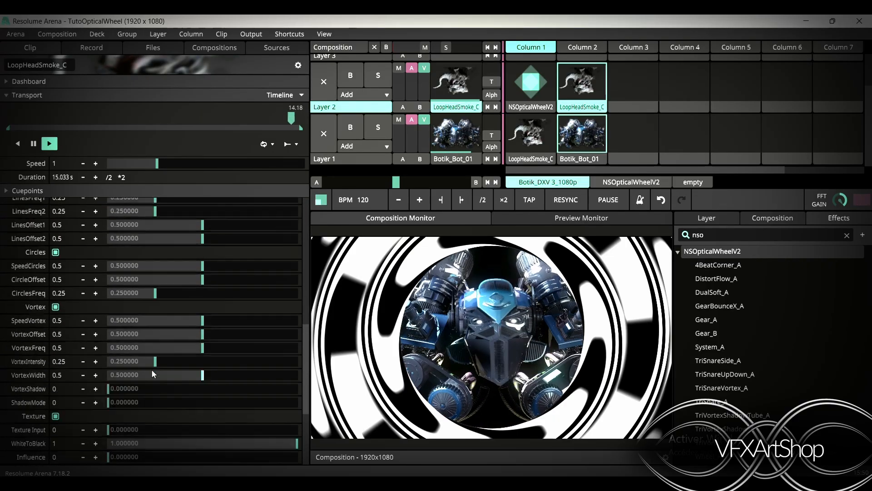
{"action": "scroll", "coordinate": [151, 369], "scroll_direction": "down", "scroll_amount": 4}
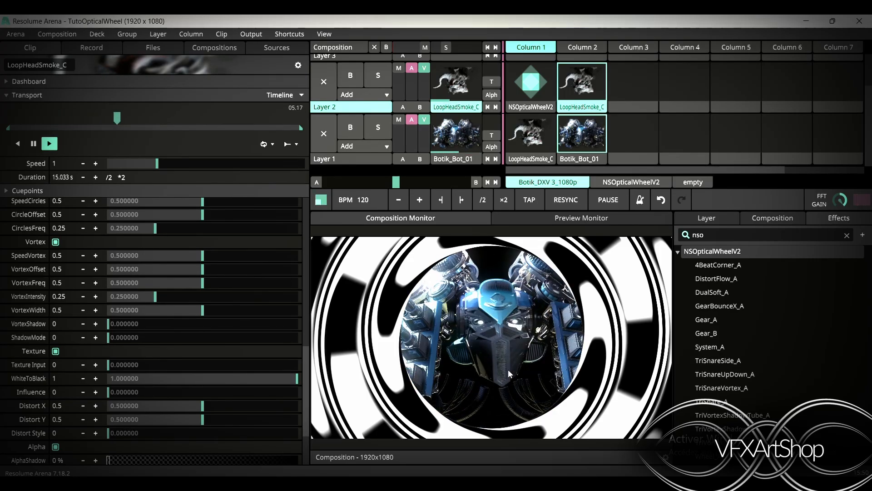
{"action": "left_click", "coordinate": [398, 119]}
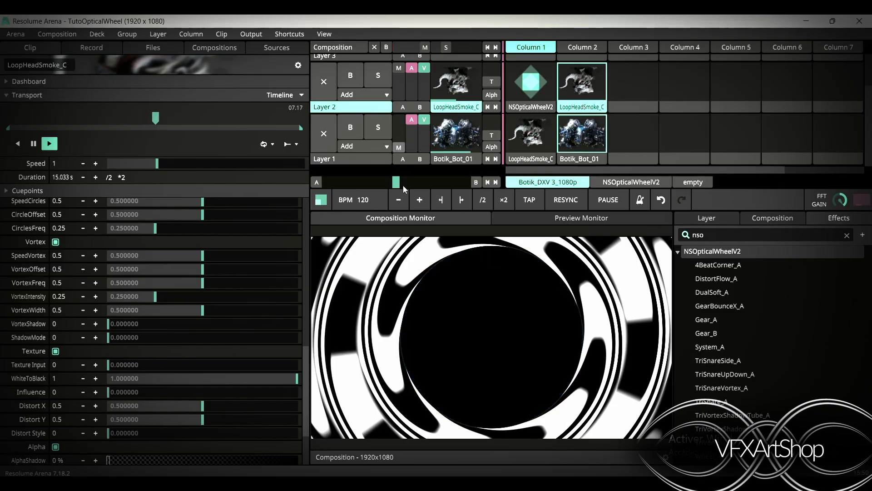
{"action": "left_click", "coordinate": [399, 147]}
{"action": "scroll", "coordinate": [131, 404], "scroll_direction": "down", "scroll_amount": 2}
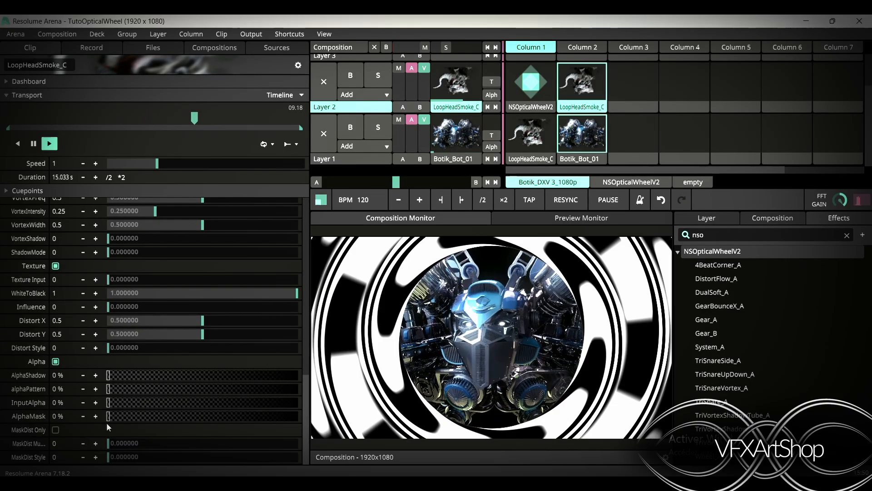
Set the effect's AlphaMask to 100% and toggle the NSOpticalWheelV2 effect's bypass off and on to compare
{"action": "left_click_drag", "start_coordinate": [109, 417], "coordinate": [360, 421]}
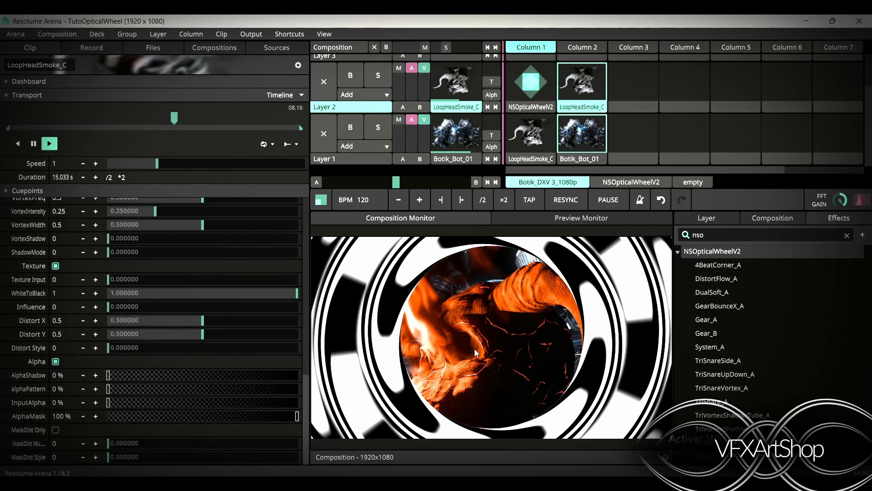
{"action": "scroll", "coordinate": [188, 285], "scroll_direction": "up", "scroll_amount": 10}
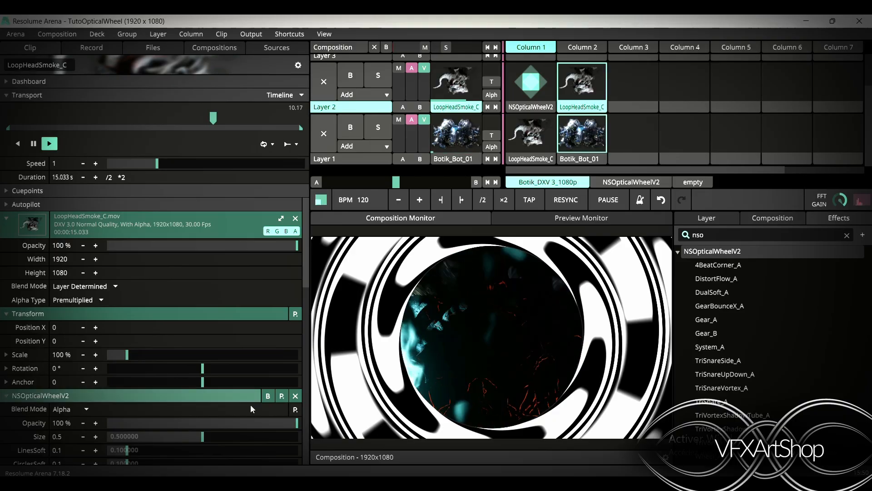
{"action": "left_click", "coordinate": [268, 396]}
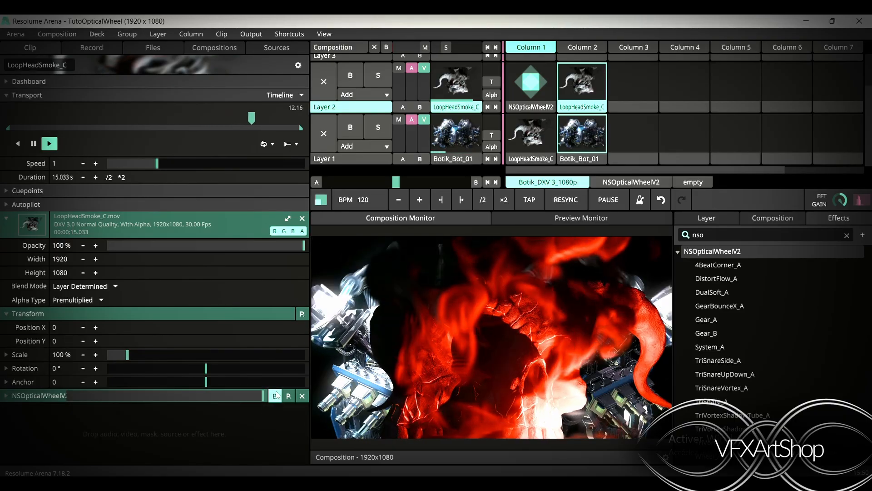
{"action": "left_click", "coordinate": [275, 396]}
{"action": "left_click", "coordinate": [275, 396]}
{"action": "left_click", "coordinate": [275, 396]}
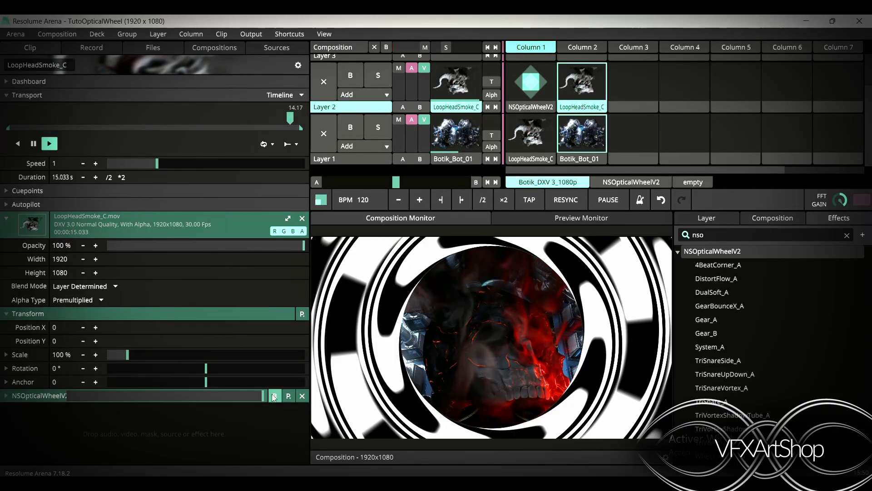
{"action": "left_click", "coordinate": [35, 397]}
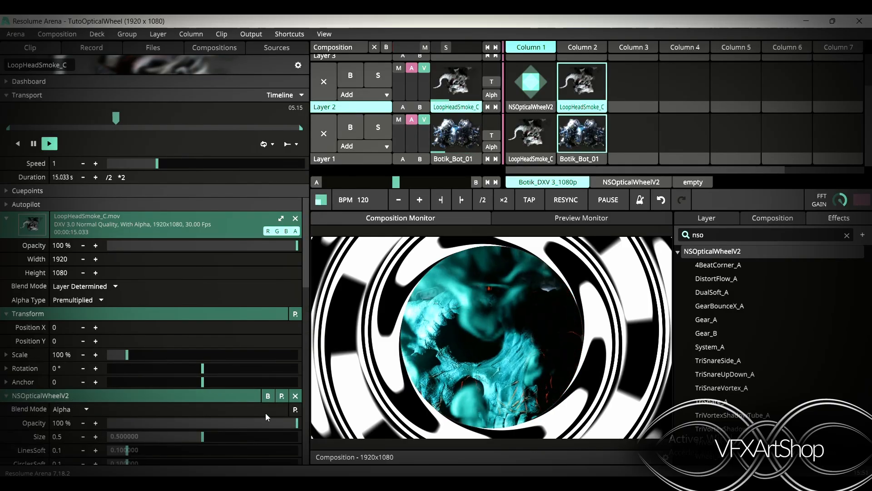
Return the effect's AlphaMask to 0%
{"action": "scroll", "coordinate": [261, 405], "scroll_direction": "down", "scroll_amount": 10}
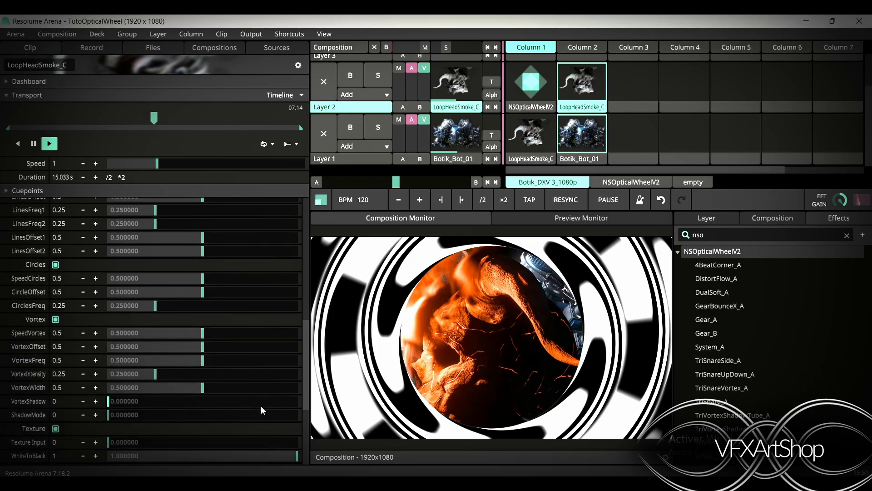
{"action": "scroll", "coordinate": [261, 406], "scroll_direction": "down", "scroll_amount": 5}
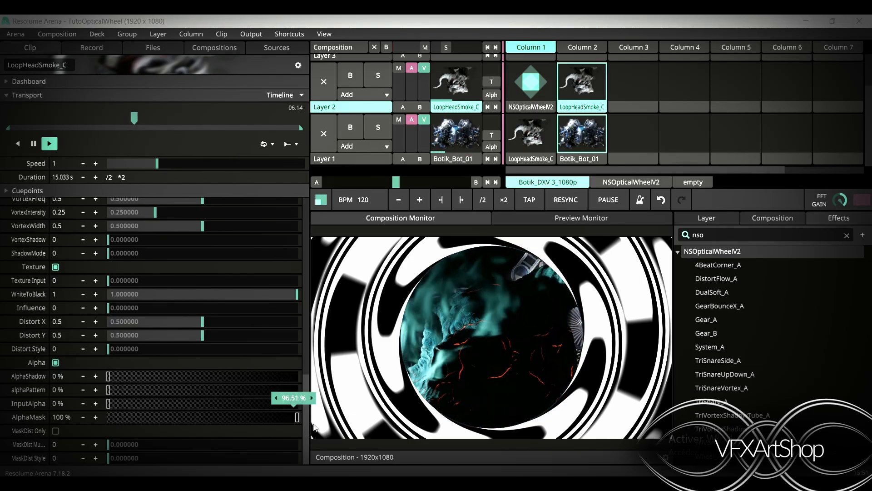
{"action": "scroll", "coordinate": [208, 395], "scroll_direction": "up", "scroll_amount": 7}
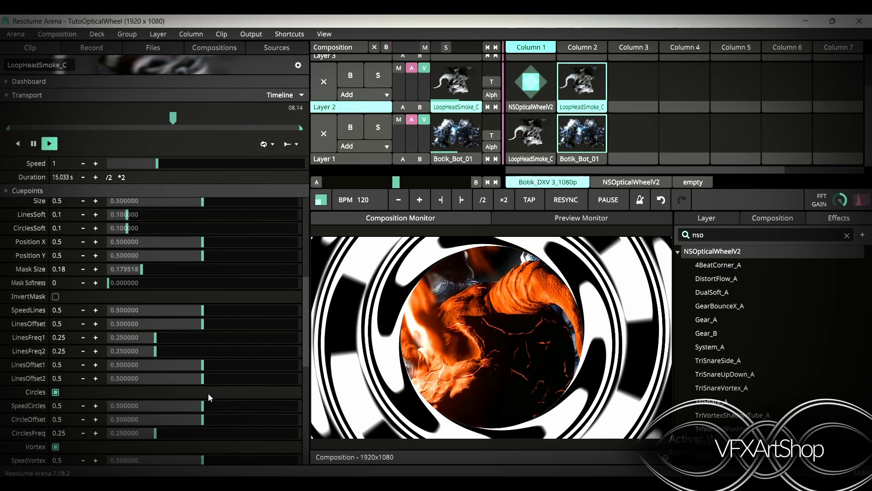
{"action": "scroll", "coordinate": [208, 394], "scroll_direction": "up", "scroll_amount": 8}
{"action": "scroll", "coordinate": [208, 394], "scroll_direction": "down", "scroll_amount": 15}
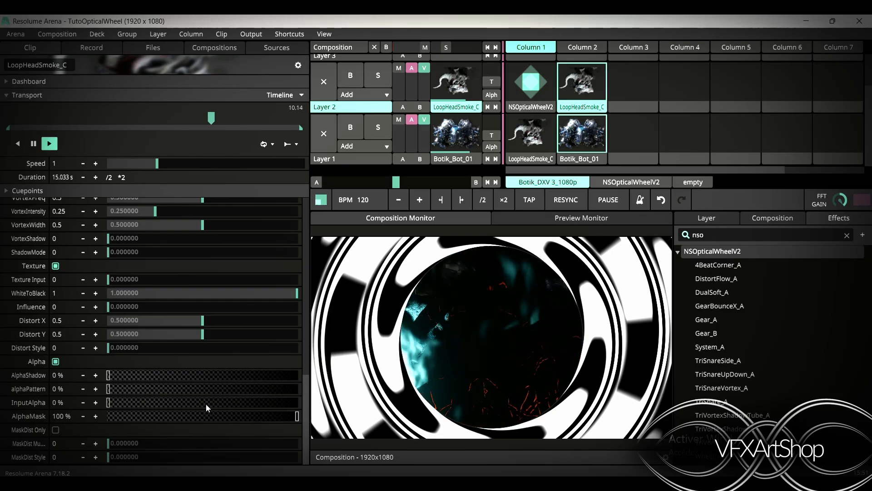
{"action": "left_click_drag", "start_coordinate": [290, 416], "coordinate": [72, 417]}
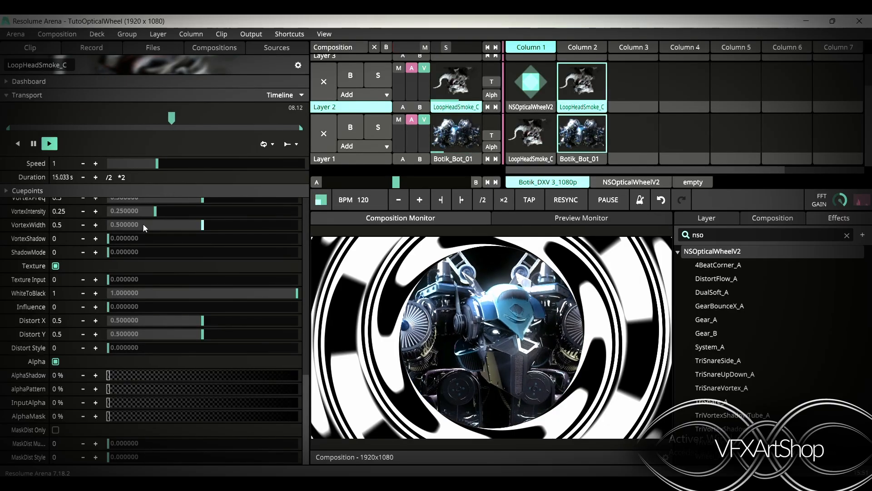
Set the effect's Distort X to 0.9, Distort Y to 0.83 and Distort Style to 0
{"action": "scroll", "coordinate": [129, 255], "scroll_direction": "up", "scroll_amount": 3}
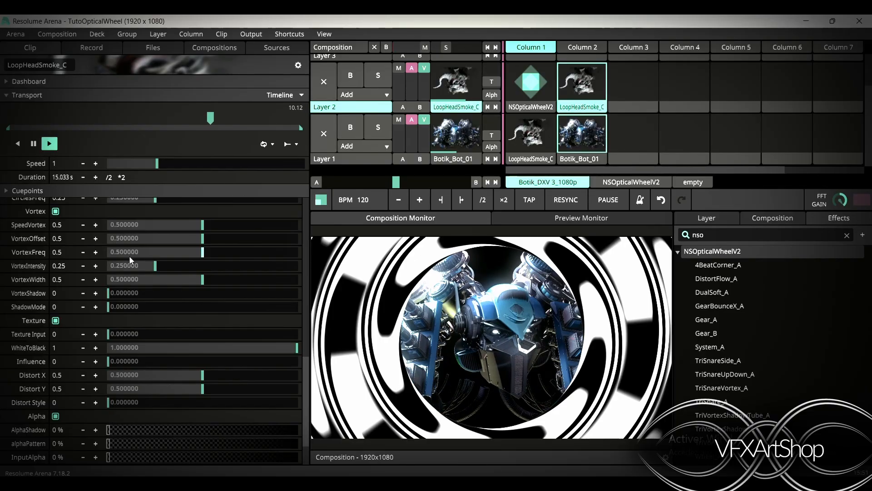
{"action": "left_click_drag", "start_coordinate": [203, 375], "coordinate": [239, 376]}
{"action": "left_click_drag", "start_coordinate": [202, 388], "coordinate": [252, 386]}
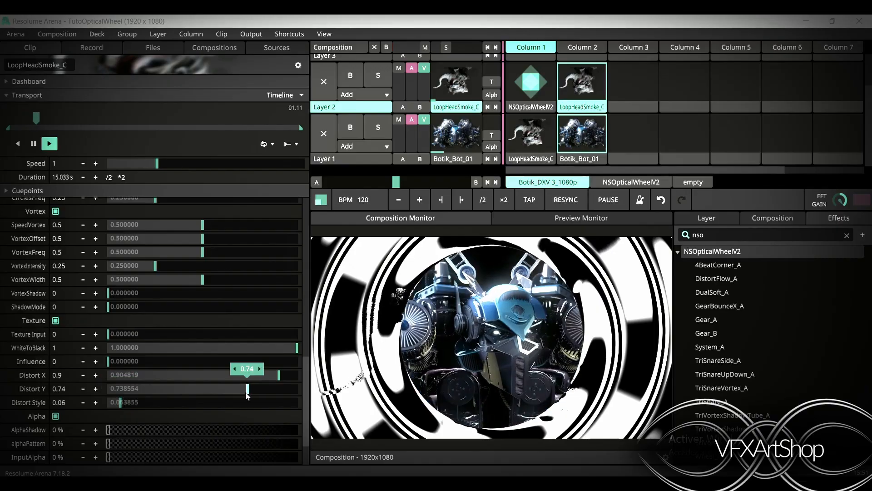
{"action": "left_click_drag", "start_coordinate": [246, 392], "coordinate": [266, 390]}
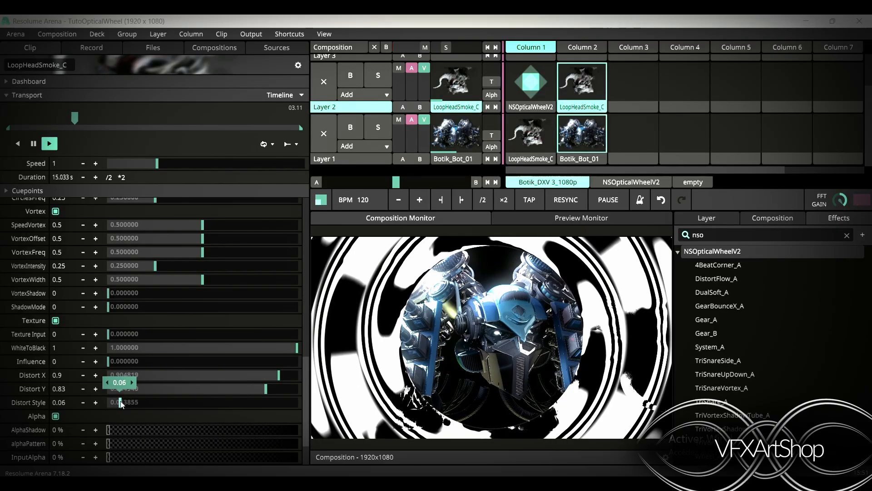
{"action": "left_click_drag", "start_coordinate": [121, 401], "coordinate": [75, 399]}
{"action": "scroll", "coordinate": [173, 353], "scroll_direction": "down", "scroll_amount": 3}
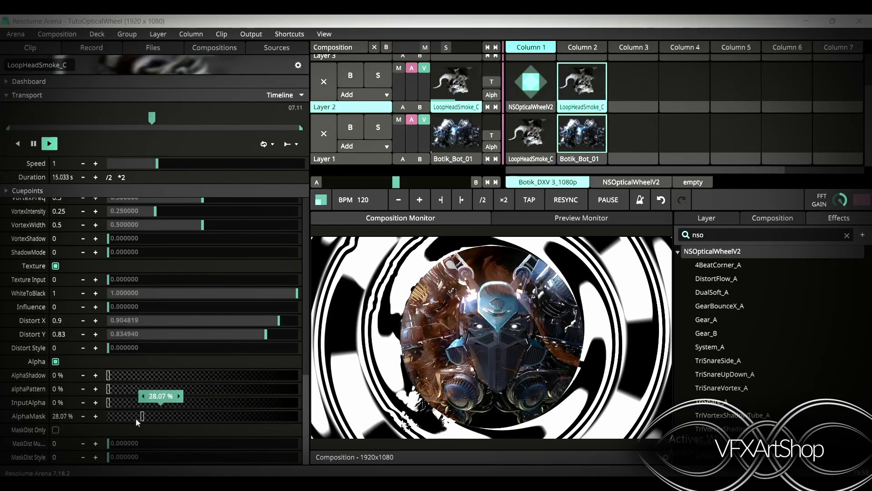
{"action": "left_click_drag", "start_coordinate": [136, 418], "coordinate": [20, 412]}
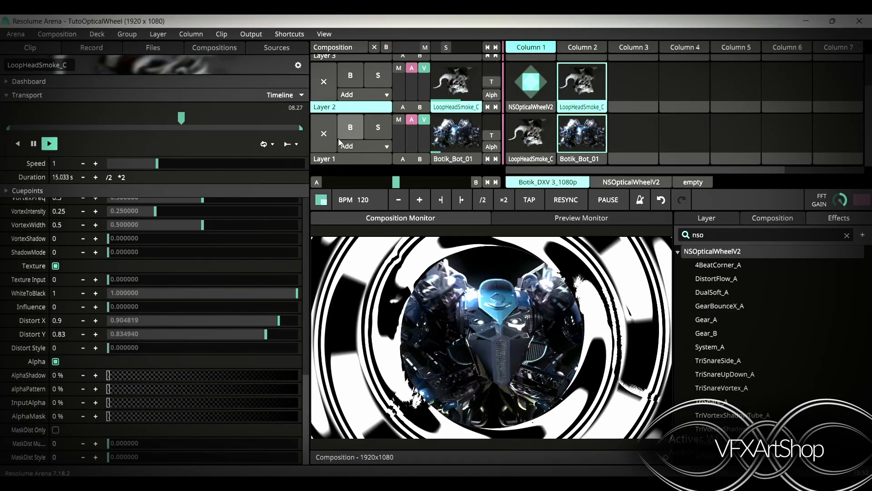
Clear Layer 2 and launch the NSOpticalWheelV2 source in its first column
{"action": "left_click", "coordinate": [329, 83]}
{"action": "left_click", "coordinate": [527, 83]}
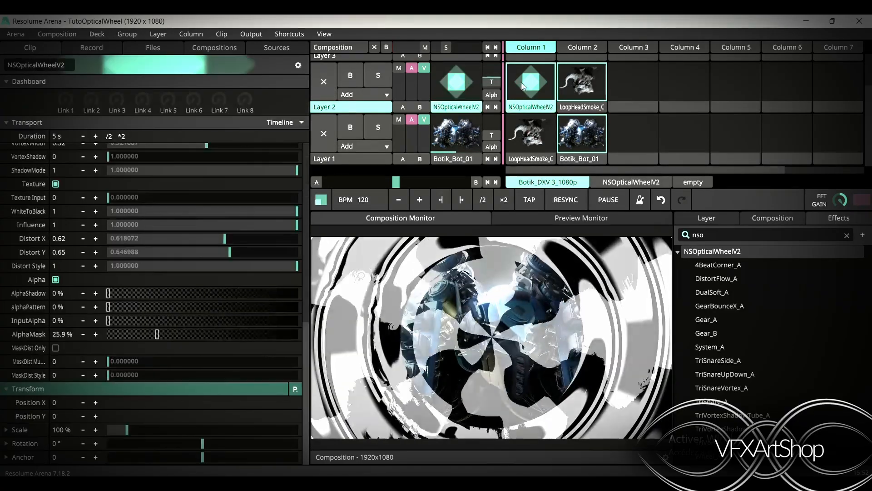
Set the source's Mask Size to about 0.19 and Mask Softness to about 0.06
{"action": "scroll", "coordinate": [222, 283], "scroll_direction": "up", "scroll_amount": 3}
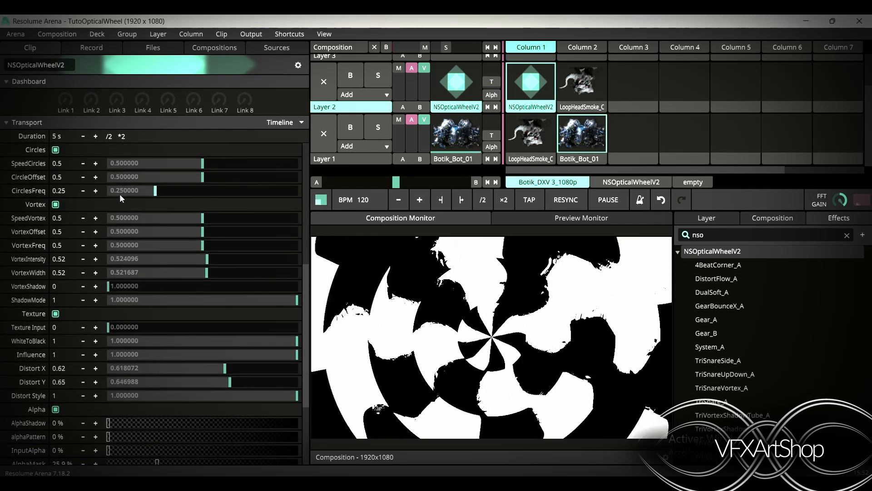
{"action": "scroll", "coordinate": [138, 309], "scroll_direction": "up", "scroll_amount": 4}
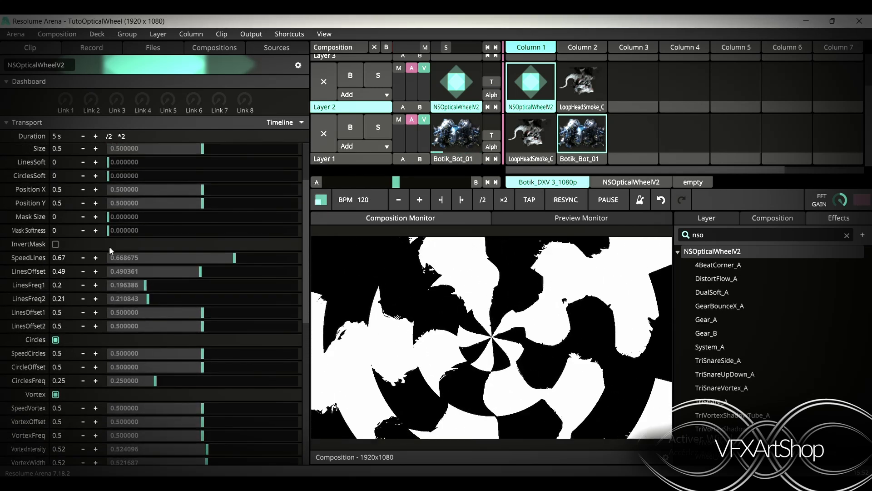
{"action": "left_click_drag", "start_coordinate": [113, 214], "coordinate": [121, 235]}
Set the source's Distort X to 0.72 and Distort Y to 0.71
{"action": "scroll", "coordinate": [122, 310], "scroll_direction": "down", "scroll_amount": 7}
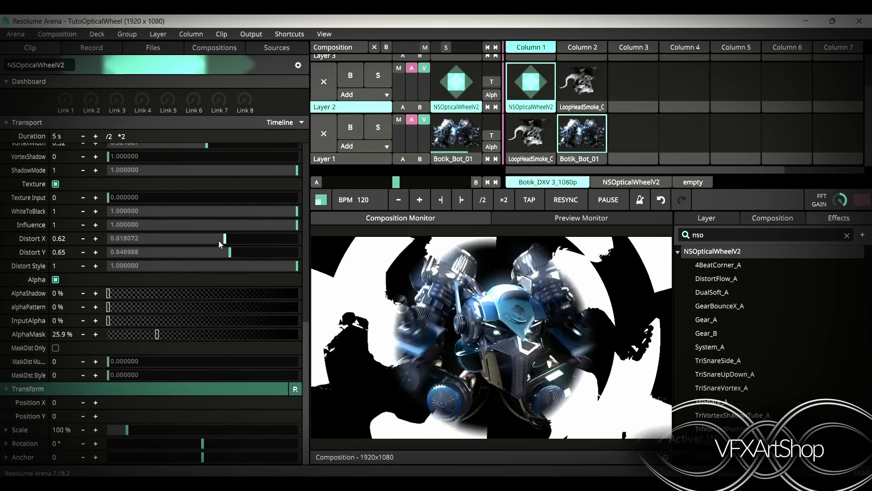
{"action": "left_click_drag", "start_coordinate": [219, 241], "coordinate": [242, 253]}
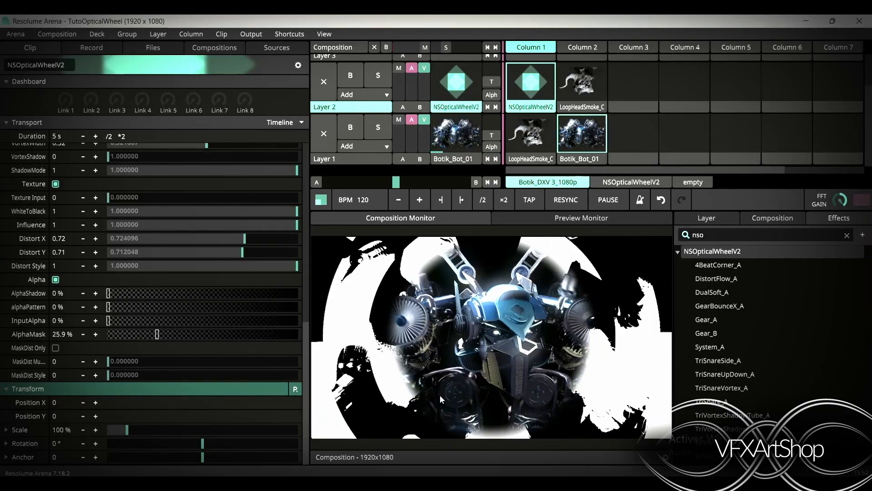
Set the source's Mask Size to 0.2
{"action": "scroll", "coordinate": [159, 217], "scroll_direction": "up", "scroll_amount": 4}
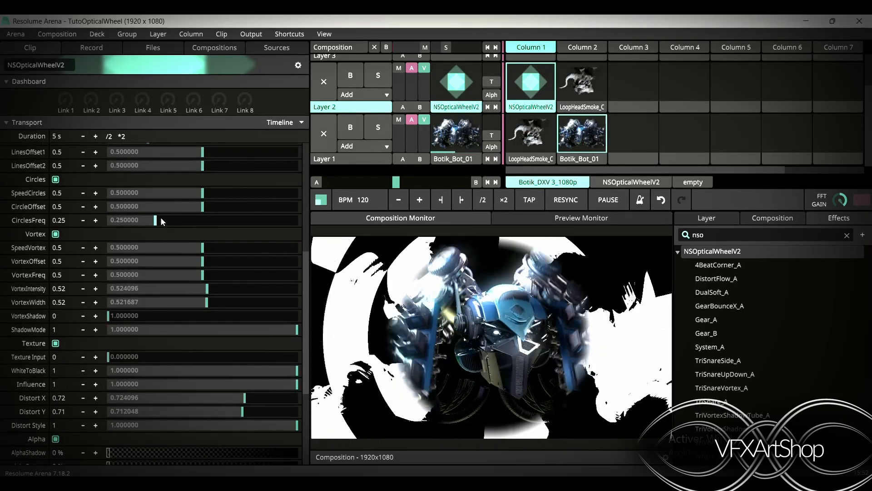
{"action": "scroll", "coordinate": [160, 216], "scroll_direction": "up", "scroll_amount": 4}
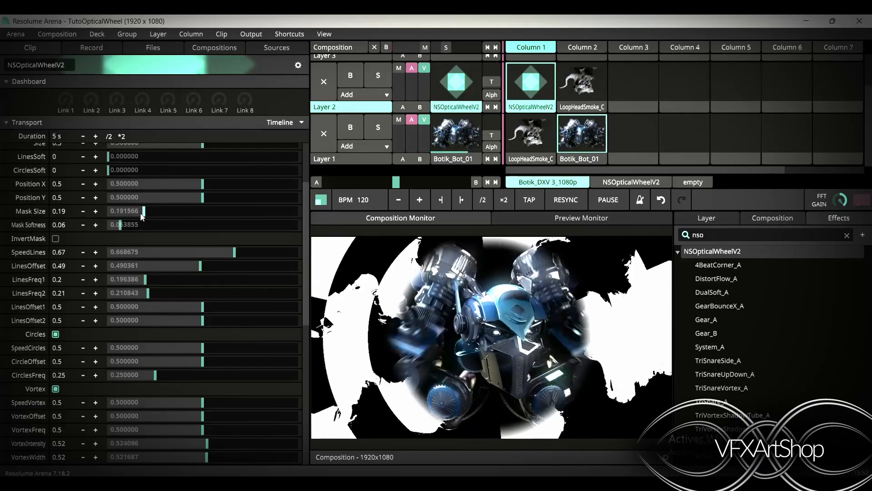
{"action": "mouse_move", "coordinate": [160, 216]}
{"action": "left_mouse_down"}
{"action": "mouse_move", "coordinate": [174, 219]}
{"action": "mouse_move", "coordinate": [146, 217]}
{"action": "left_mouse_up"}
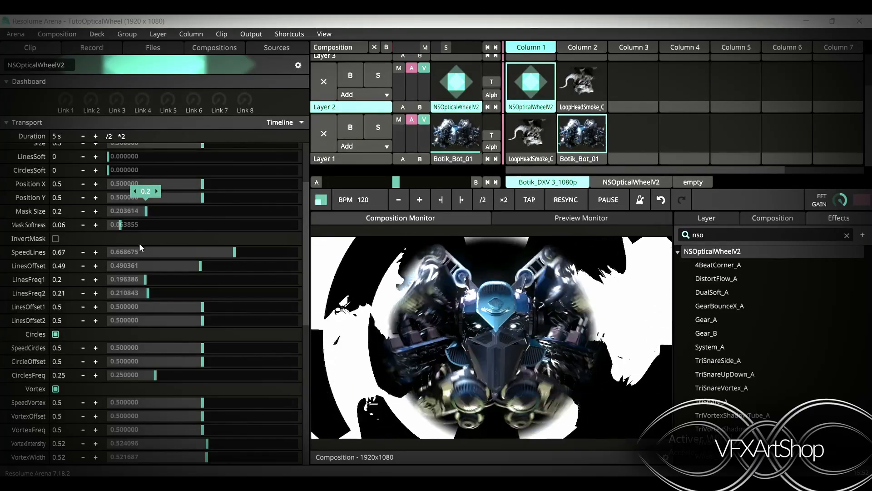
Set the source's MaskDist Multiplier to 1
{"action": "scroll", "coordinate": [137, 311], "scroll_direction": "down", "scroll_amount": 8}
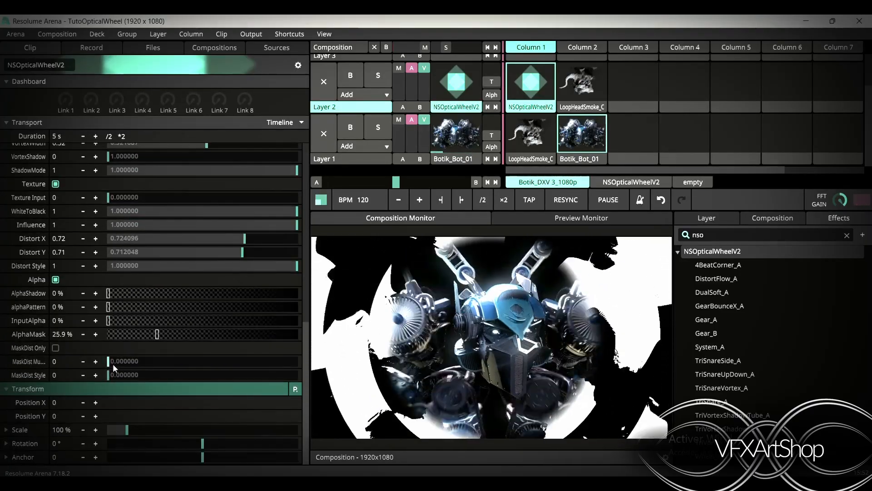
{"action": "left_click_drag", "start_coordinate": [109, 364], "coordinate": [108, 364]}
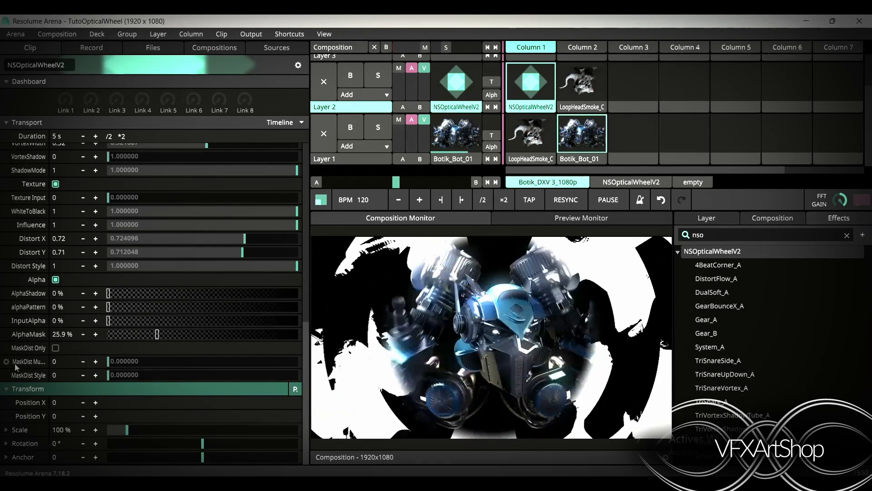
{"action": "left_click", "coordinate": [6, 361]}
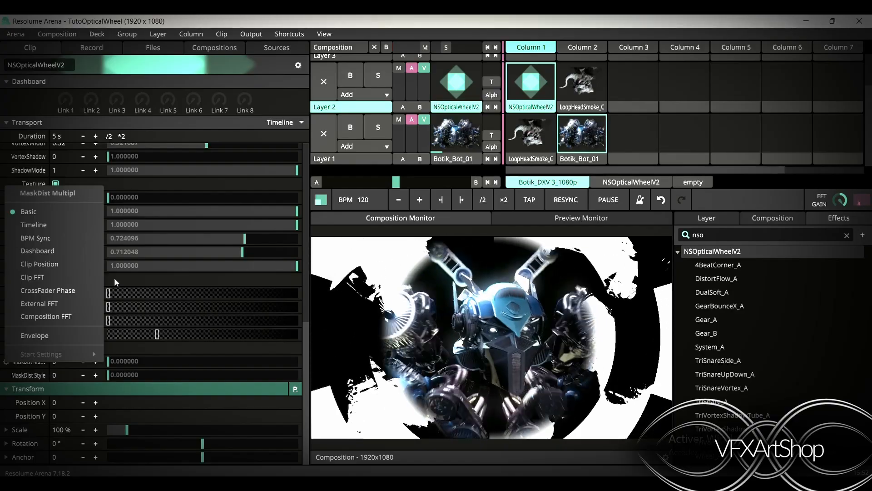
{"action": "left_click", "coordinate": [153, 359]}
{"action": "left_click_drag", "start_coordinate": [145, 361], "coordinate": [346, 372]}
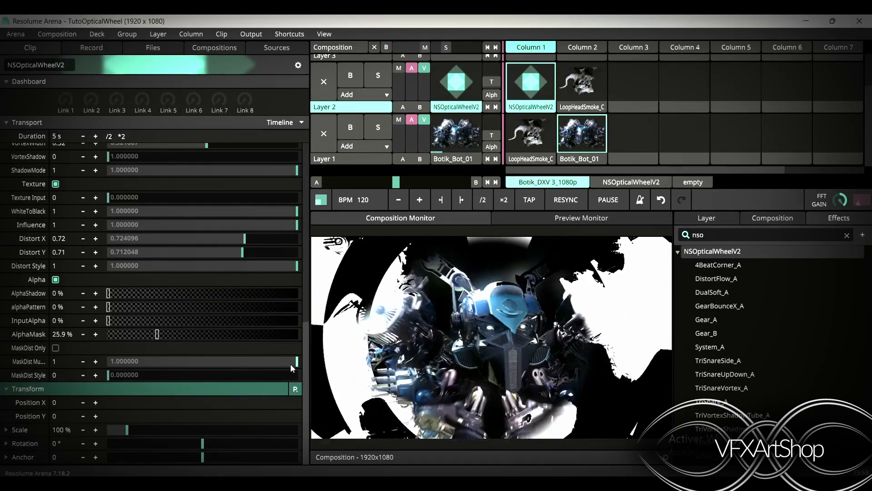
Increase the source's Size parameter
{"action": "scroll", "coordinate": [220, 320], "scroll_direction": "up", "scroll_amount": 10}
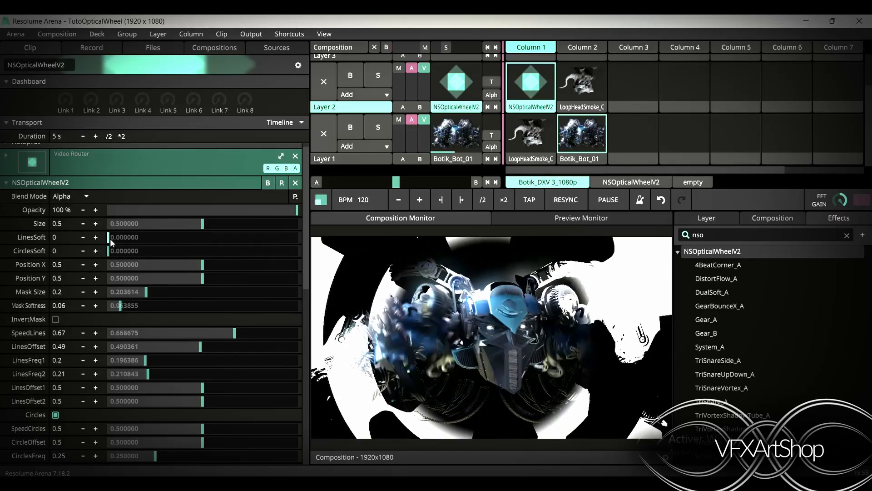
{"action": "left_click_drag", "start_coordinate": [159, 225], "coordinate": [236, 230]}
Enable MaskDist Only and set the MaskDist Multiplier back to 0
{"action": "scroll", "coordinate": [231, 318], "scroll_direction": "down", "scroll_amount": 10}
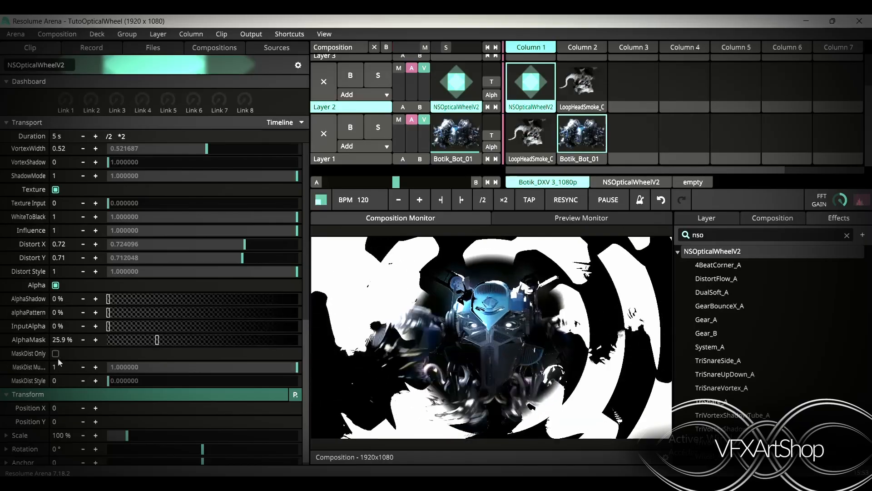
{"action": "left_click", "coordinate": [54, 354]}
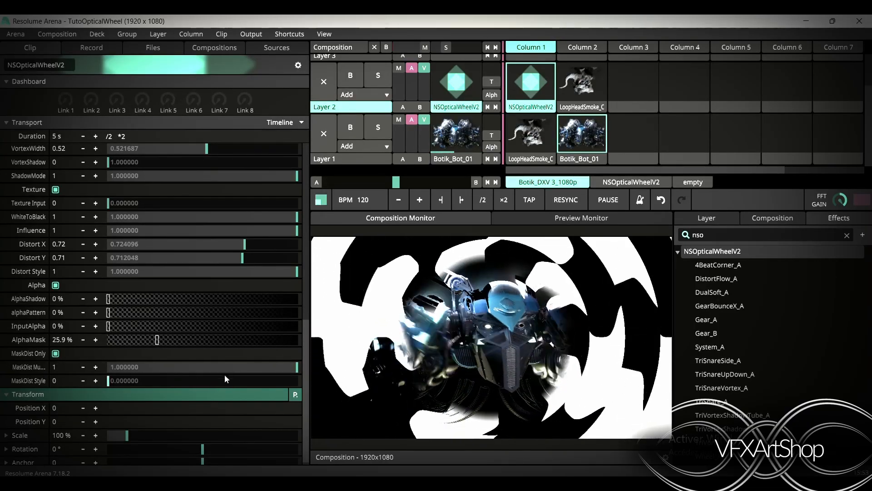
{"action": "left_click_drag", "start_coordinate": [297, 367], "coordinate": [7, 404]}
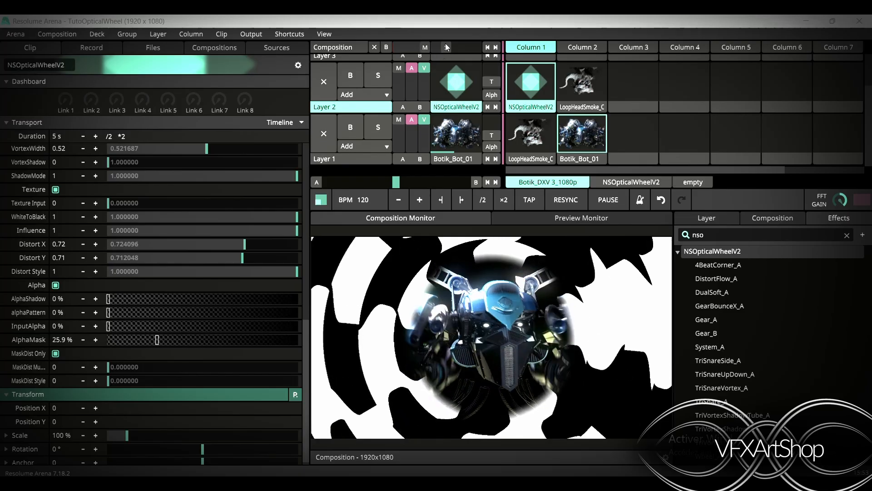
Select the Botik_Bot_01 clip, reselect the NSOpticalWheelV2 source and set its SpeedLines to 0.6
{"action": "left_click", "coordinate": [568, 159]}
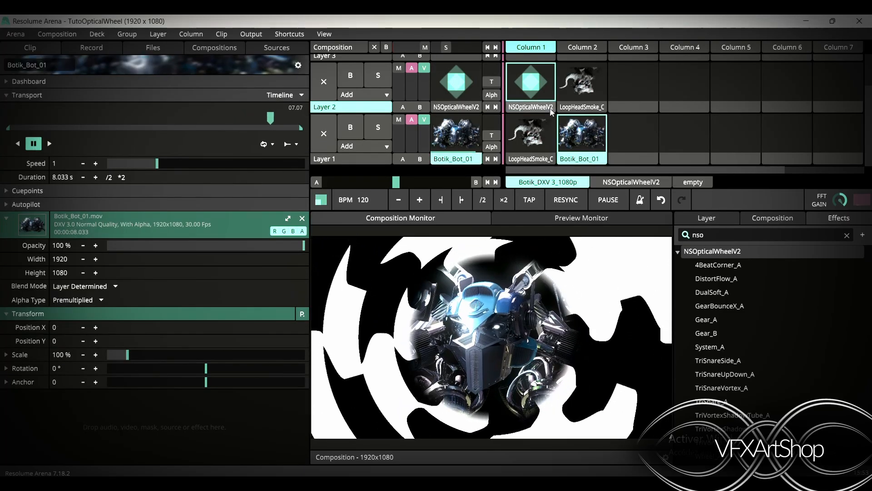
{"action": "left_click", "coordinate": [460, 107]}
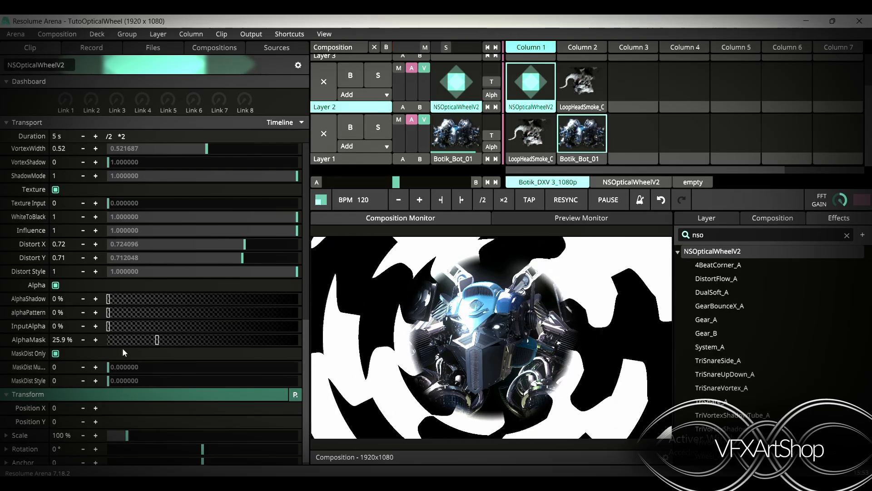
{"action": "scroll", "coordinate": [168, 285], "scroll_direction": "up", "scroll_amount": 6}
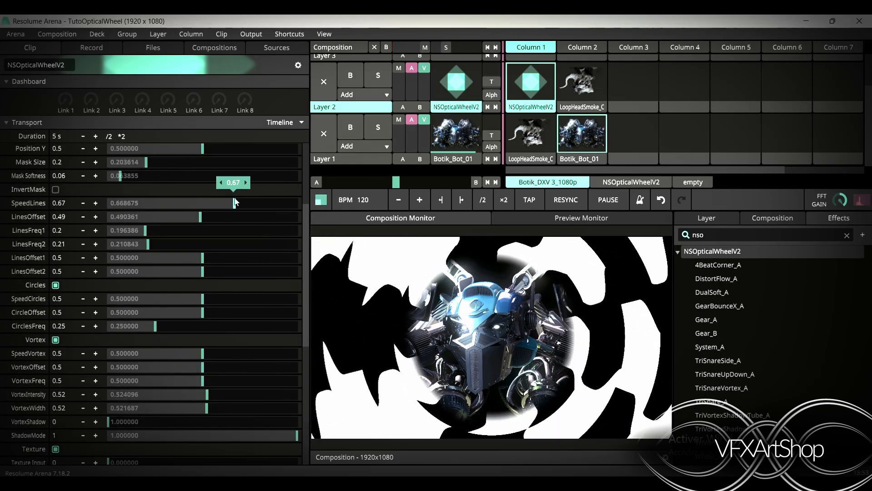
{"action": "left_click_drag", "start_coordinate": [234, 203], "coordinate": [215, 206]}
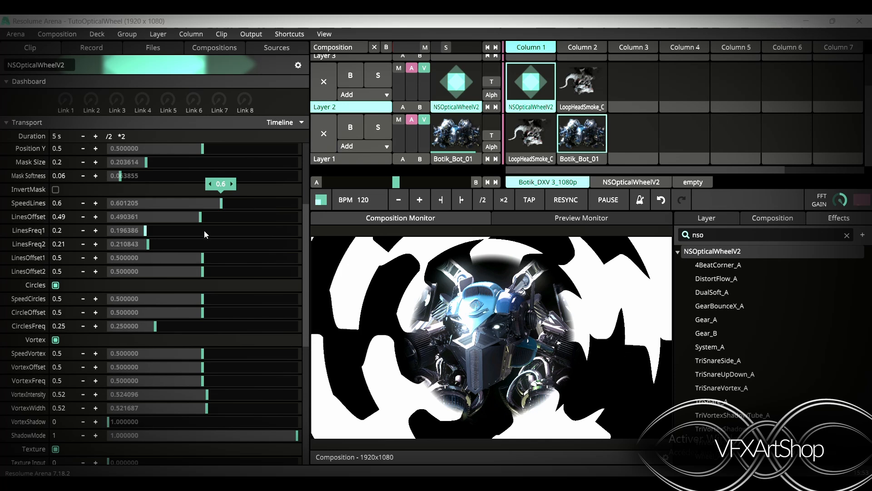
Set the source's Mask Size to 0.26, and both MaskDist Multiplier and MaskDist Style to 1
{"action": "scroll", "coordinate": [150, 227], "scroll_direction": "up", "scroll_amount": 3}
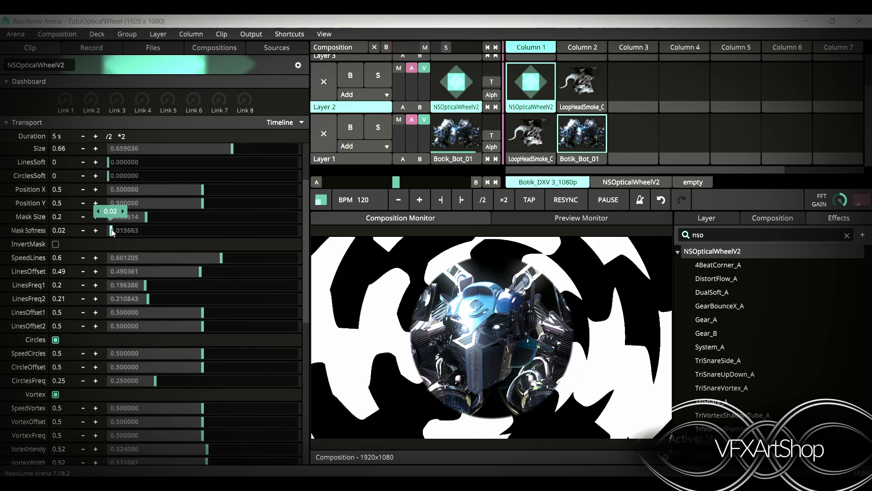
{"action": "left_click_drag", "start_coordinate": [132, 219], "coordinate": [161, 219]}
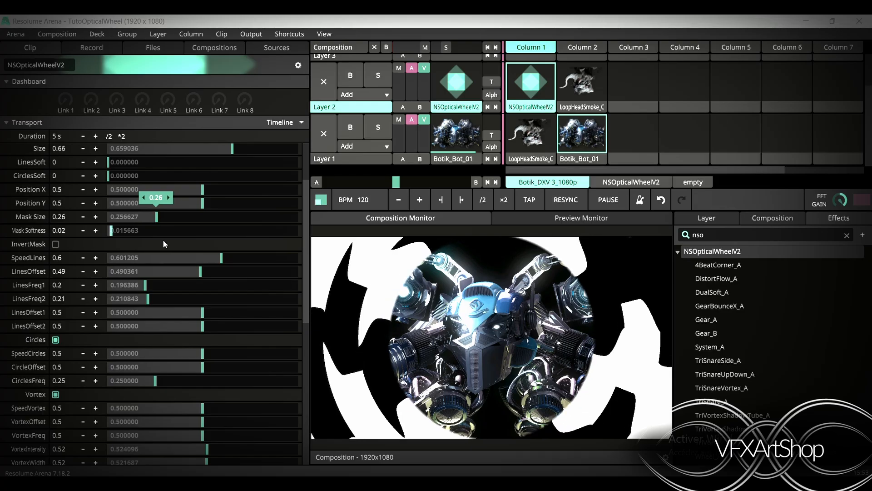
{"action": "scroll", "coordinate": [176, 341], "scroll_direction": "down", "scroll_amount": 12}
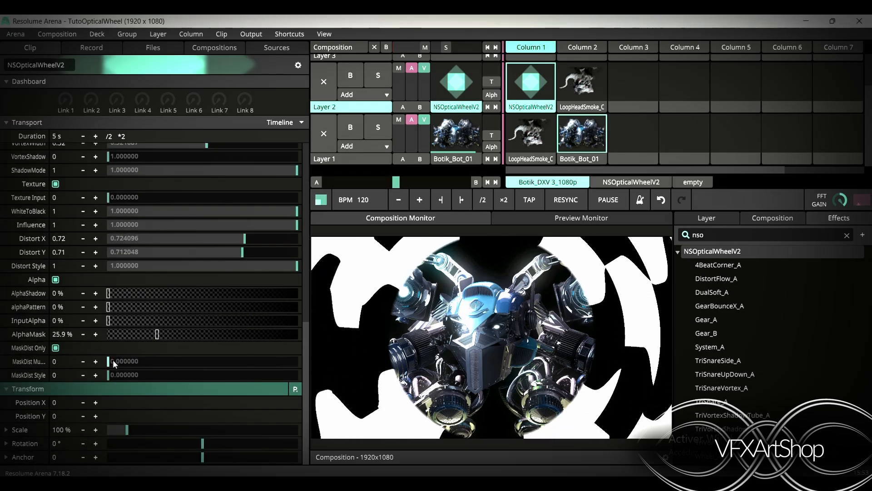
{"action": "left_click_drag", "start_coordinate": [113, 361], "coordinate": [167, 363]}
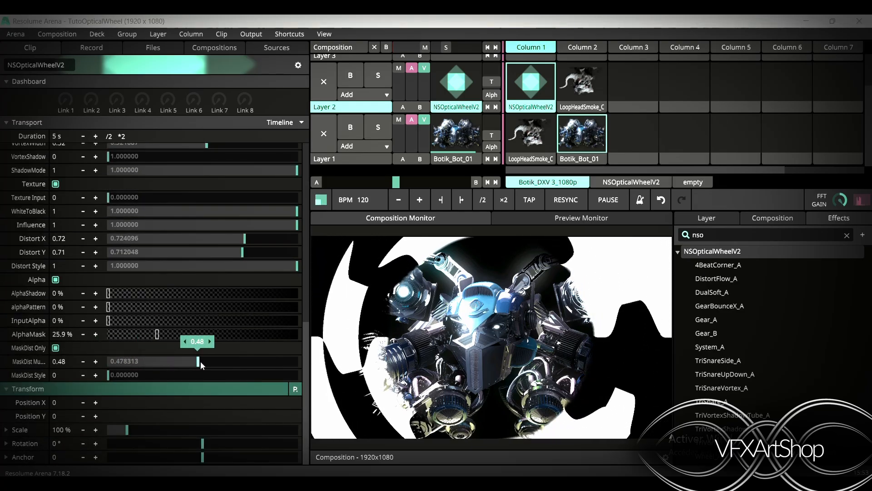
{"action": "left_click_drag", "start_coordinate": [239, 361], "coordinate": [309, 378]}
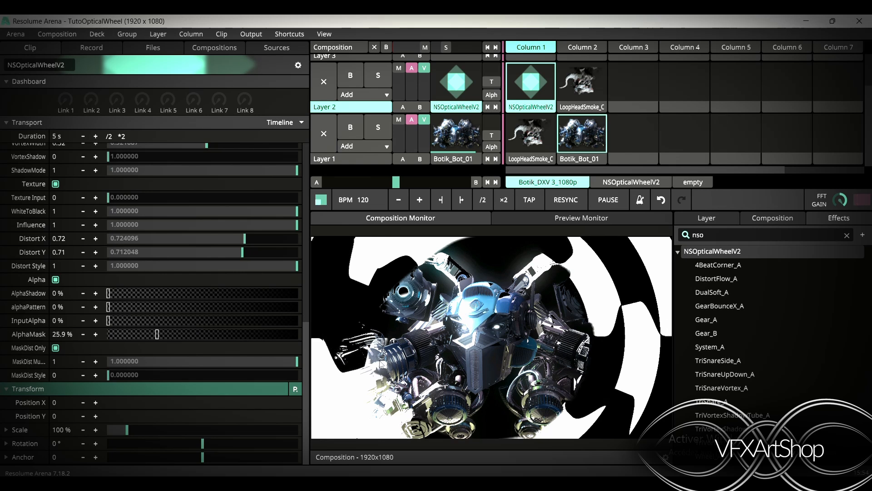
{"action": "left_click_drag", "start_coordinate": [110, 375], "coordinate": [370, 400]}
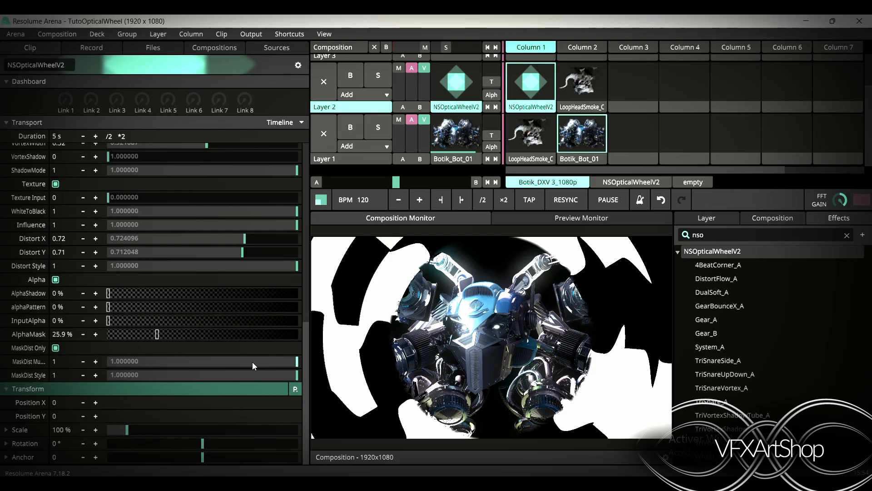
{"action": "left_click_drag", "start_coordinate": [287, 367], "coordinate": [387, 383]}
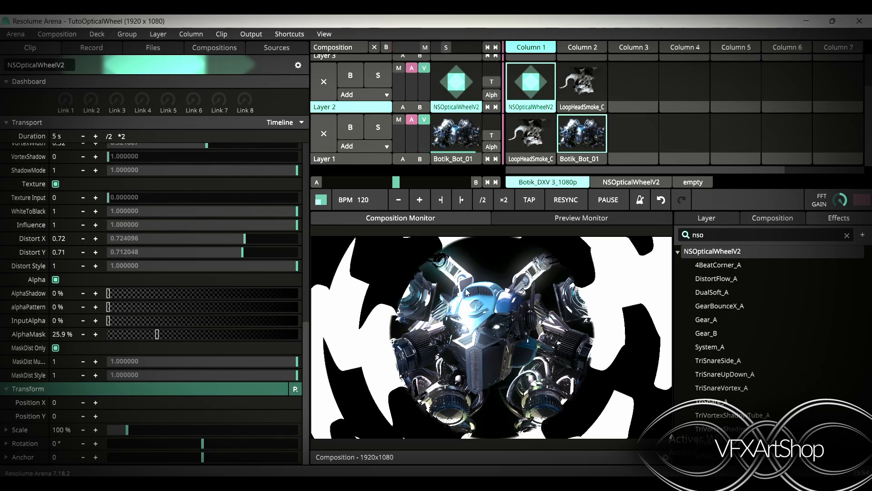
{"action": "mouse_move", "coordinate": [298, 376]}
{"action": "left_mouse_down"}
{"action": "mouse_move", "coordinate": [85, 374]}
{"action": "mouse_move", "coordinate": [299, 376]}
{"action": "left_mouse_up"}
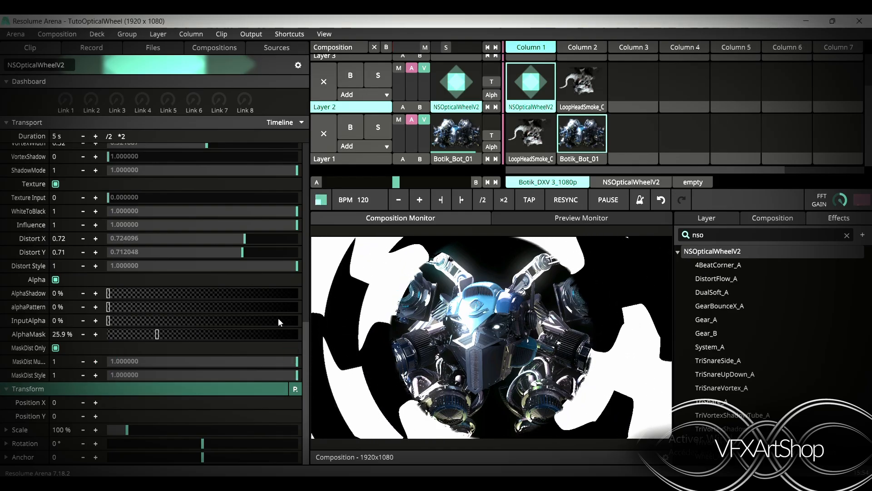
Set the source's Distort X and Distort Y to 1 and its Mask Softness to 0.07
{"action": "left_click_drag", "start_coordinate": [195, 235], "coordinate": [296, 244]}
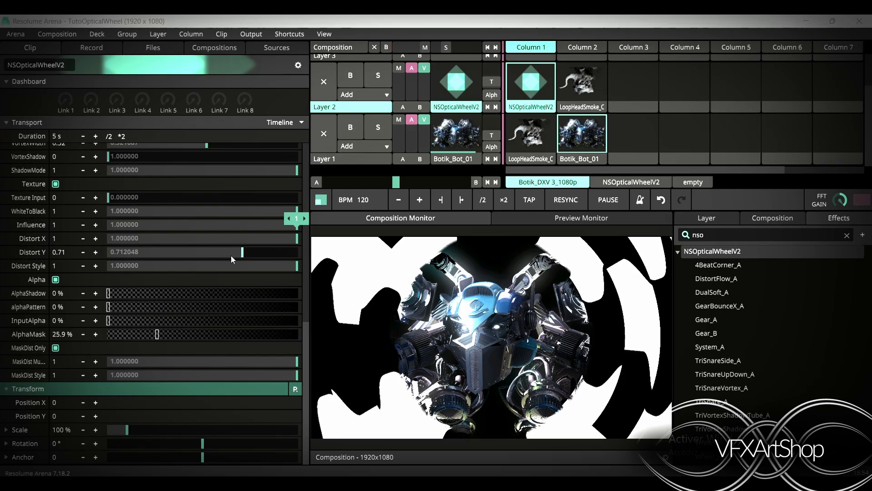
{"action": "left_click_drag", "start_coordinate": [230, 255], "coordinate": [325, 264]}
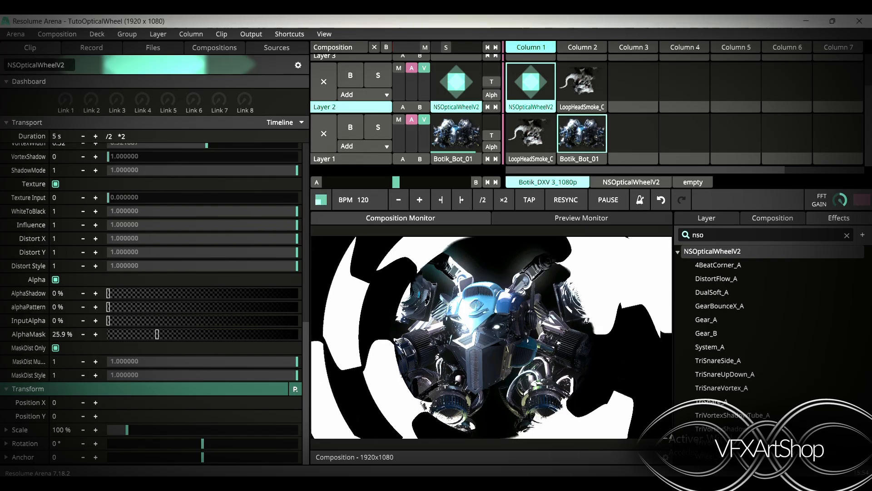
{"action": "mouse_move", "coordinate": [259, 462]}
{"action": "scroll", "coordinate": [175, 253], "scroll_direction": "up", "scroll_amount": 5}
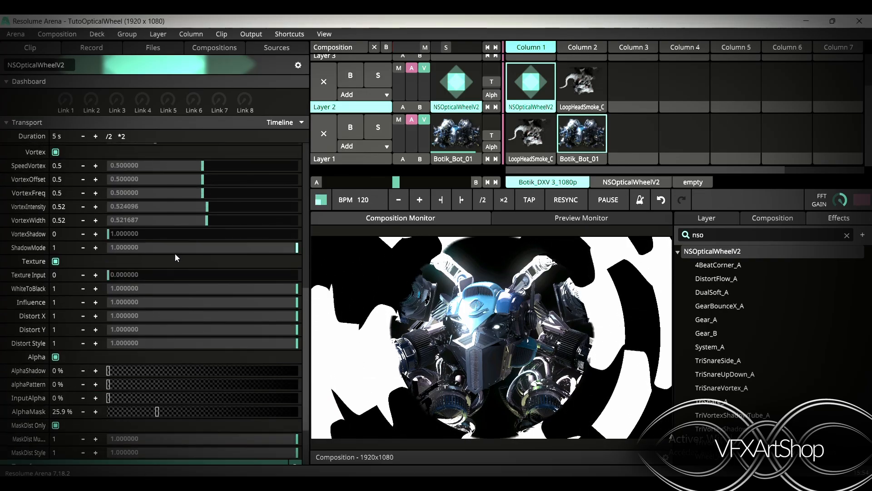
{"action": "scroll", "coordinate": [174, 253], "scroll_direction": "up", "scroll_amount": 6}
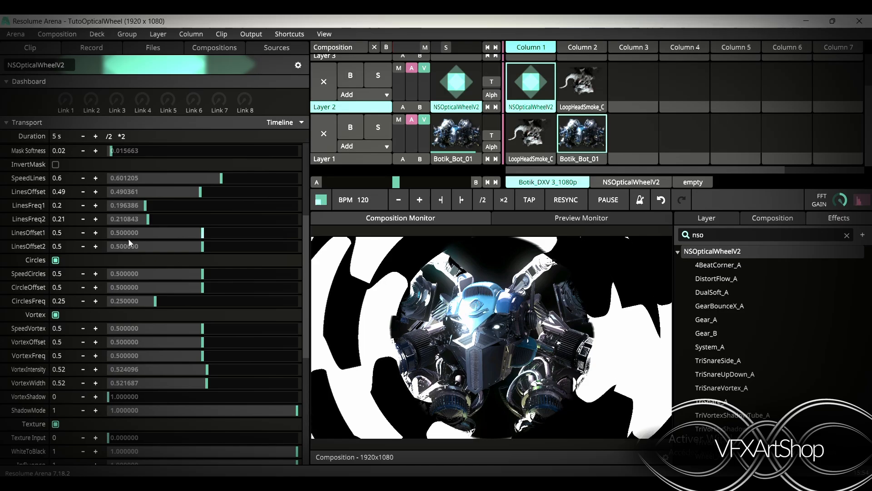
{"action": "scroll", "coordinate": [128, 238], "scroll_direction": "up", "scroll_amount": 2}
{"action": "scroll", "coordinate": [128, 242], "scroll_direction": "up", "scroll_amount": 1}
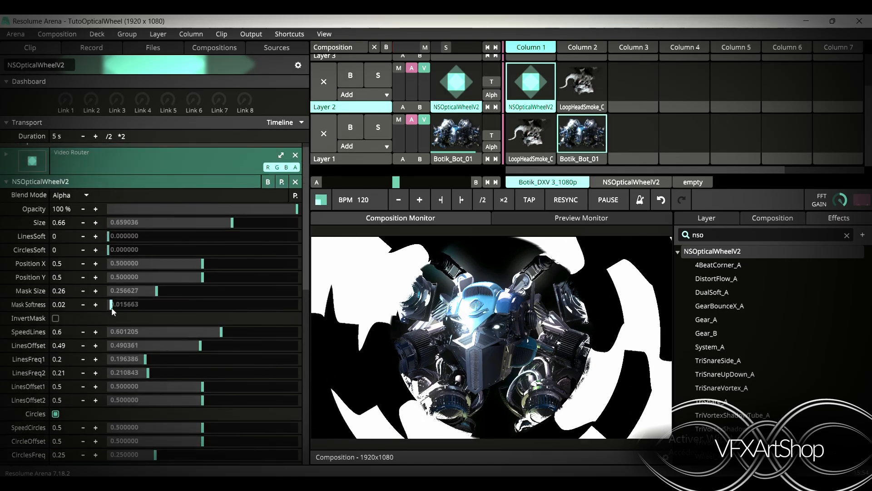
{"action": "mouse_move", "coordinate": [113, 312]}
{"action": "left_mouse_down"}
{"action": "mouse_move", "coordinate": [177, 298]}
{"action": "mouse_move", "coordinate": [122, 308]}
{"action": "left_mouse_up"}
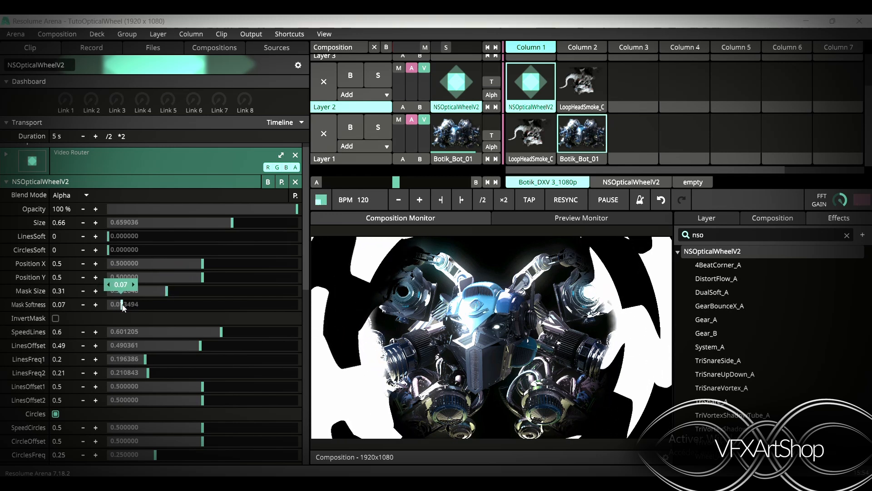
{"action": "scroll", "coordinate": [124, 304], "scroll_direction": "down", "scroll_amount": 6}
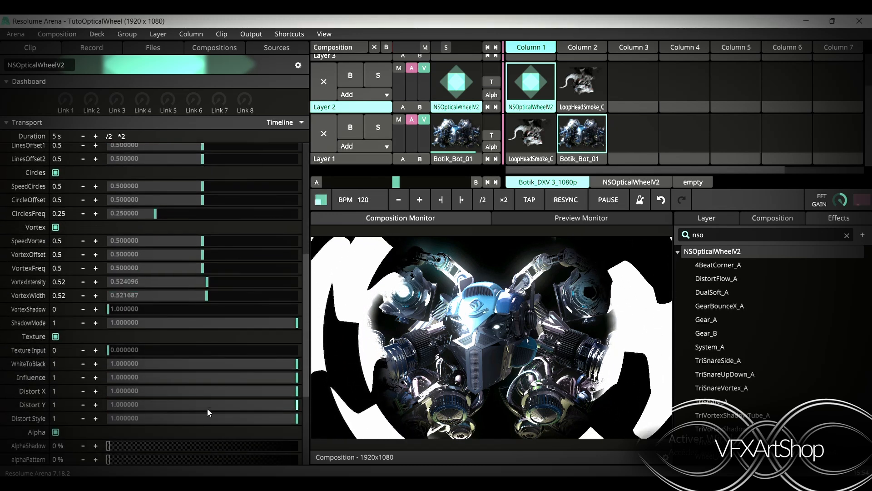
{"action": "scroll", "coordinate": [154, 398], "scroll_direction": "down", "scroll_amount": 3}
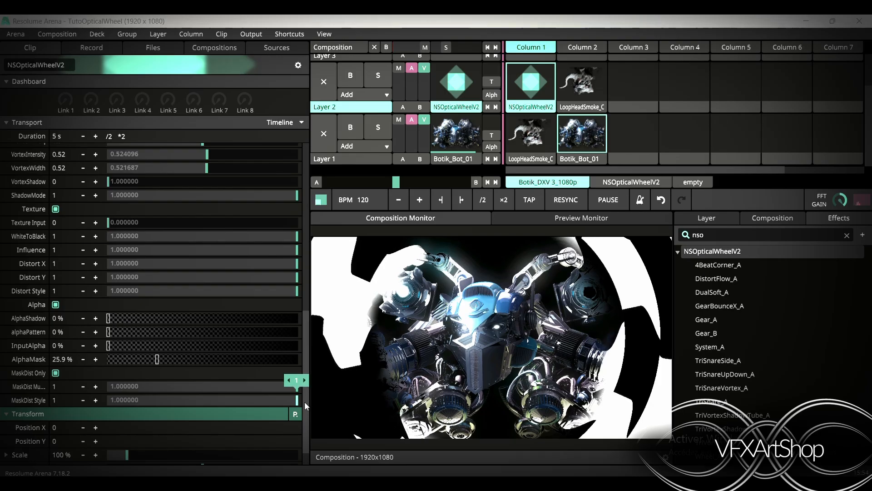
{"action": "left_click_drag", "start_coordinate": [305, 402], "coordinate": [298, 415]}
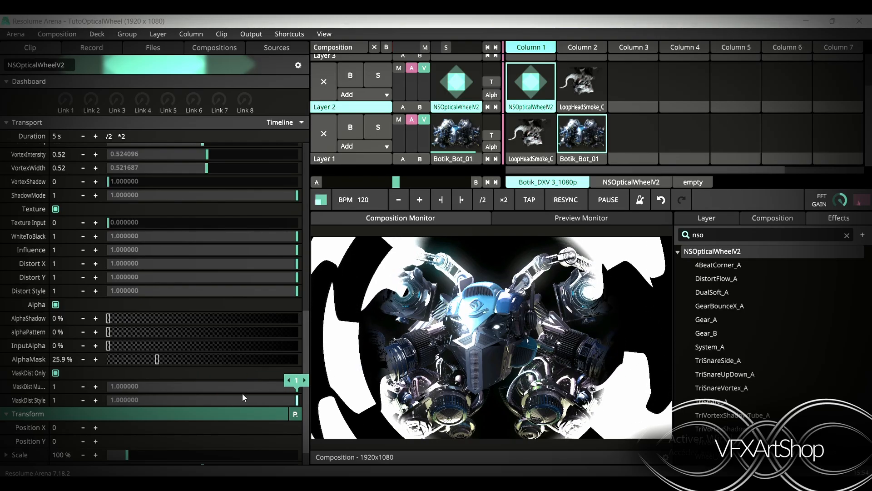
{"action": "left_click_drag", "start_coordinate": [242, 392], "coordinate": [295, 386]}
{"action": "left_click_drag", "start_coordinate": [393, 403], "coordinate": [370, 372]}
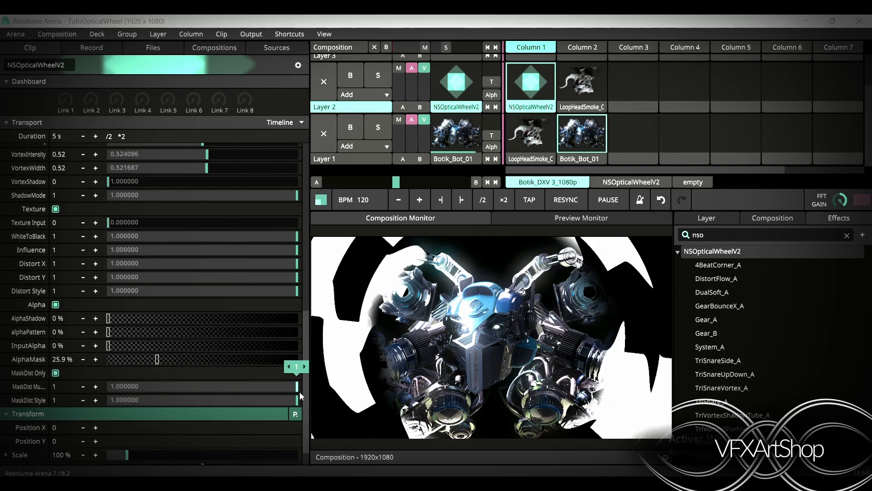
{"action": "left_click_drag", "start_coordinate": [300, 394], "coordinate": [386, 419]}
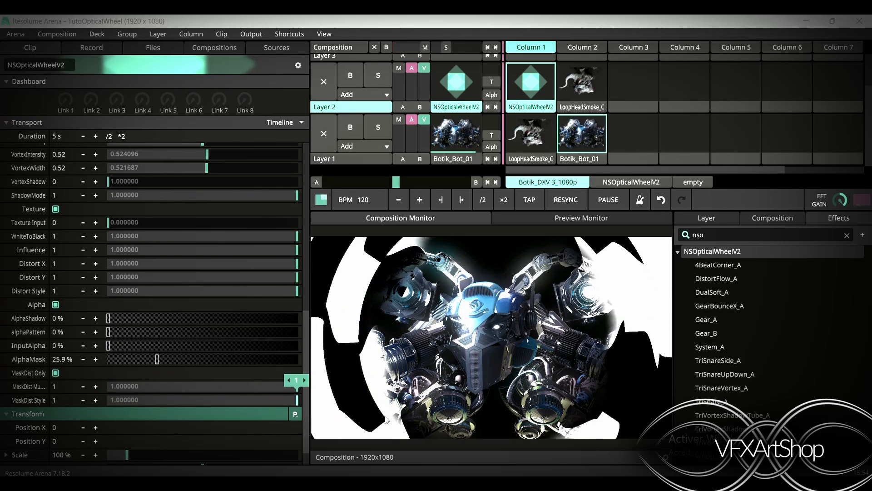
Switch to the Botik_Bot_01 clip and back to the NSOpticalWheelV2 clip, then set Texture Input to 0.87
{"action": "left_click", "coordinate": [591, 159]}
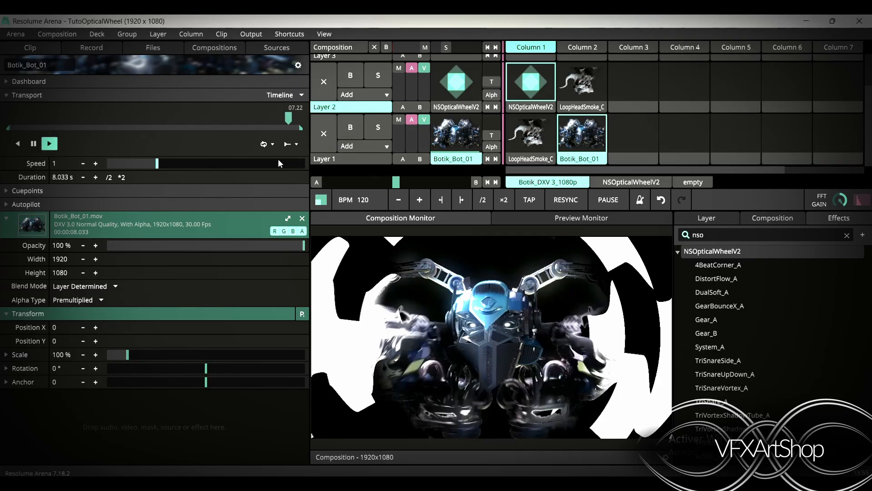
{"action": "left_click", "coordinate": [528, 101]}
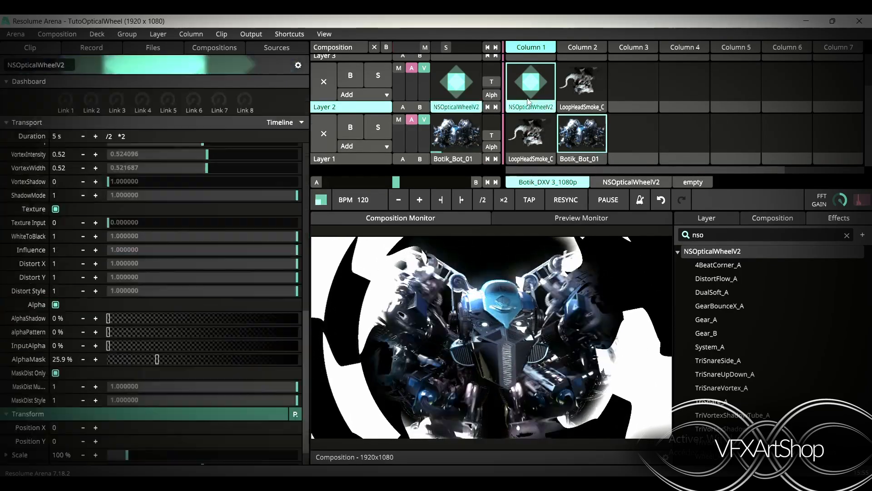
{"action": "scroll", "coordinate": [116, 347], "scroll_direction": "down", "scroll_amount": 10}
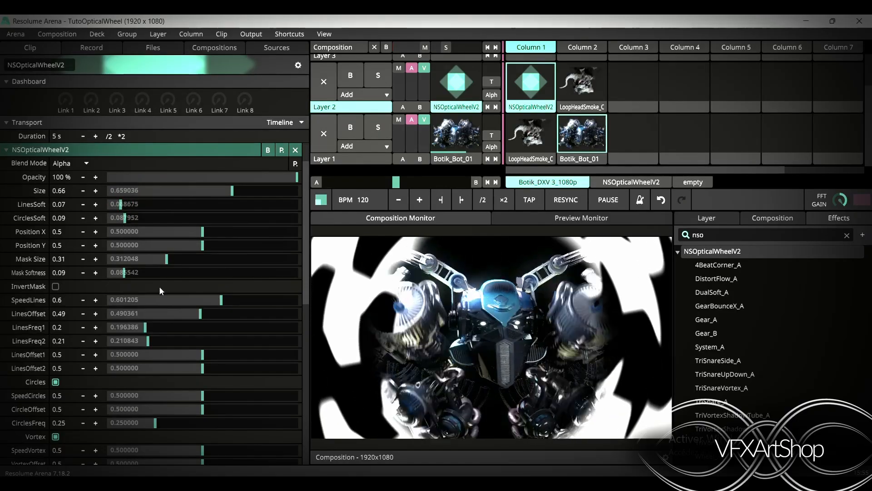
{"action": "scroll", "coordinate": [154, 361], "scroll_direction": "down", "scroll_amount": 6}
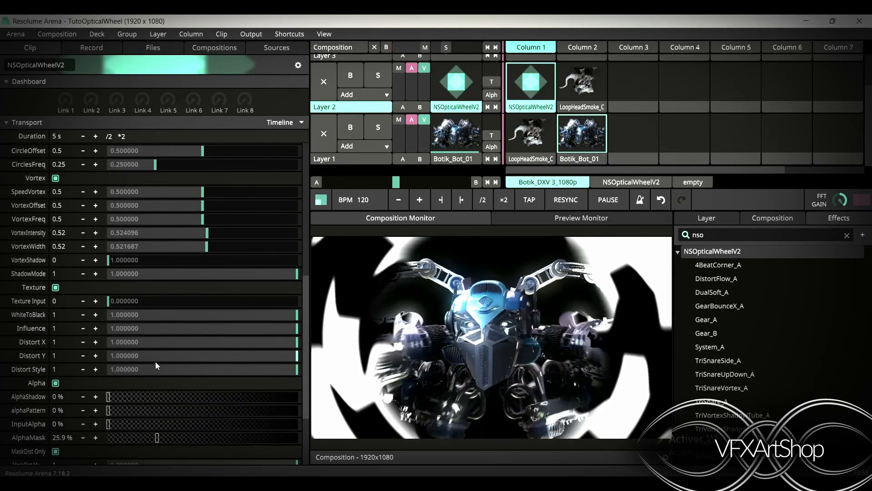
{"action": "scroll", "coordinate": [155, 365], "scroll_direction": "down", "scroll_amount": 3}
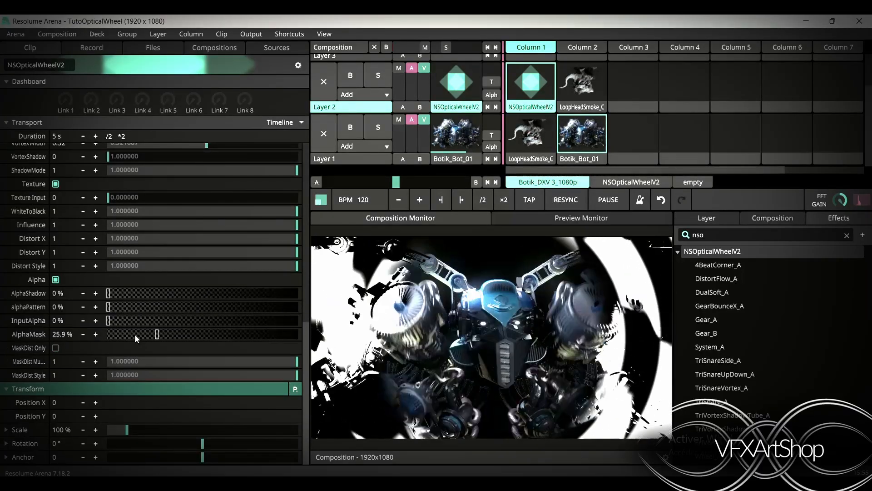
{"action": "scroll", "coordinate": [147, 273], "scroll_direction": "up", "scroll_amount": 1}
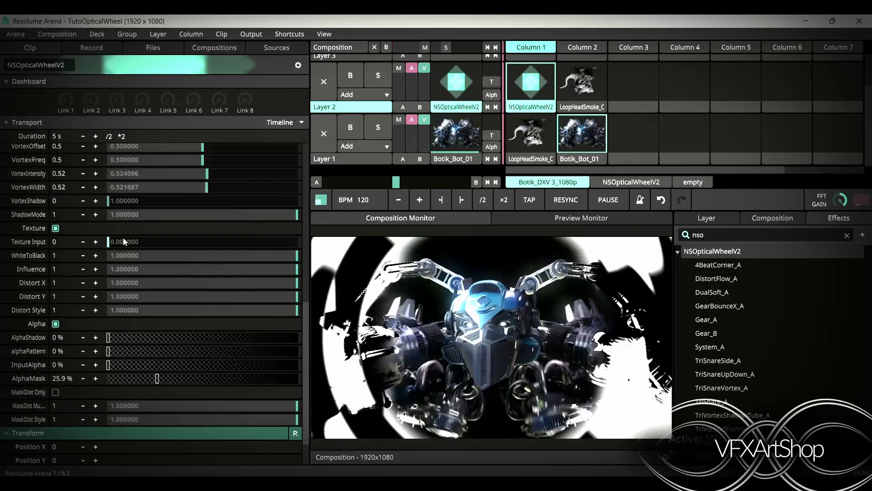
{"action": "left_click_drag", "start_coordinate": [168, 251], "coordinate": [273, 265]}
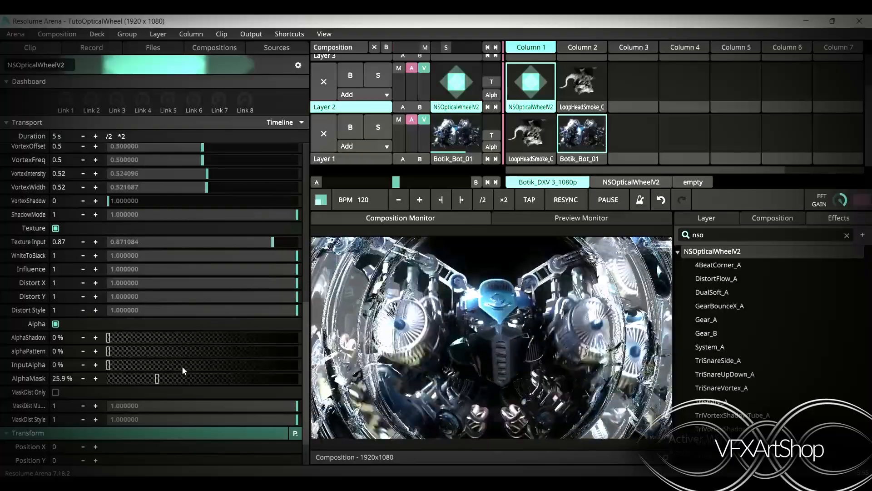
Set the MaskDist Multiplier to 0.69 and MaskDist Style to 0.56
{"action": "scroll", "coordinate": [182, 366], "scroll_direction": "down", "scroll_amount": 1}
{"action": "mouse_move", "coordinate": [182, 366]}
{"action": "left_mouse_down"}
{"action": "mouse_move", "coordinate": [110, 377]}
{"action": "mouse_move", "coordinate": [235, 378]}
{"action": "mouse_move", "coordinate": [196, 376]}
{"action": "left_mouse_up"}
{"action": "left_click_drag", "start_coordinate": [255, 378], "coordinate": [241, 366]}
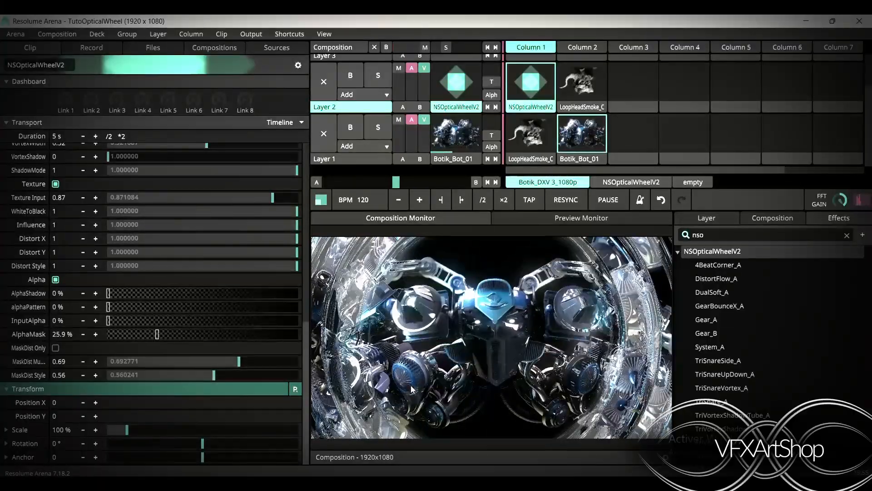
Add the 4BeatCorner_A preset to Layer 3, Column 3 and trigger it
{"action": "left_click", "coordinate": [678, 252]}
{"action": "left_click", "coordinate": [679, 253]}
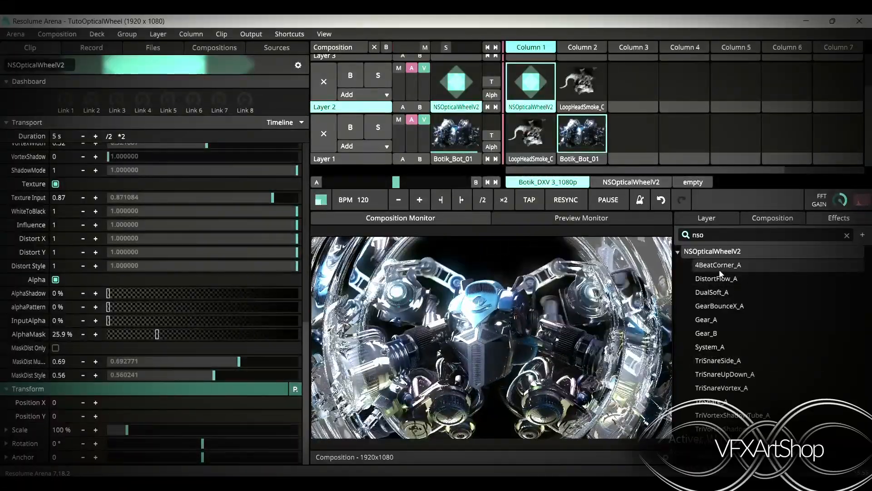
{"action": "scroll", "coordinate": [630, 87], "scroll_direction": "up", "scroll_amount": 1}
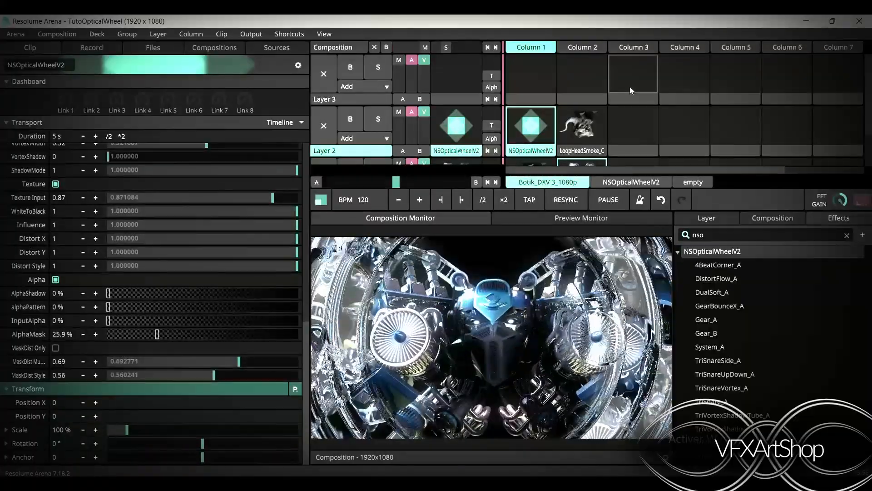
{"action": "left_click_drag", "start_coordinate": [710, 264], "coordinate": [629, 93]}
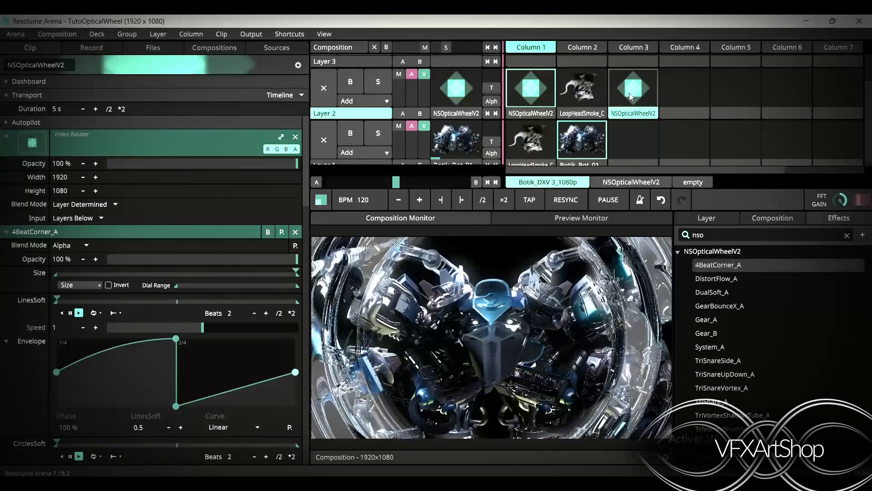
{"action": "left_click", "coordinate": [630, 93]}
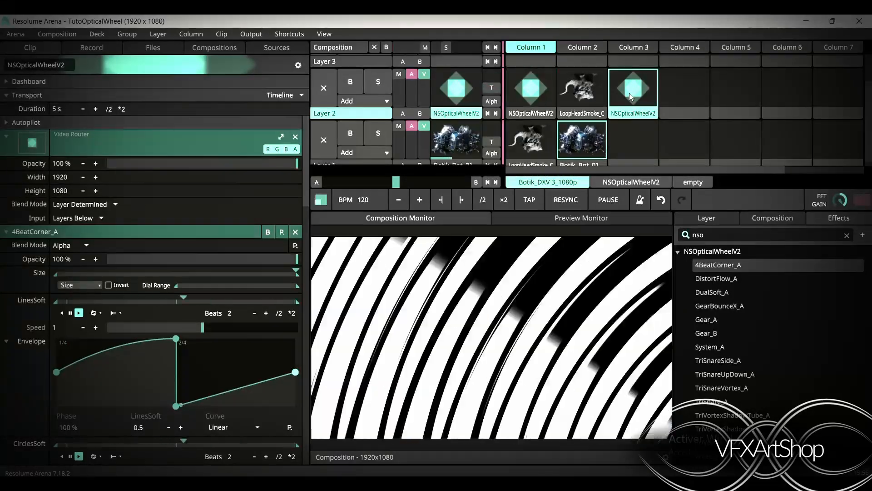
Add the DistortFlow_A preset to Layer 2, Column 4 and set its Mask Size to 0.26 and Mask Softness to 0.18
{"action": "left_click_drag", "start_coordinate": [720, 285], "coordinate": [707, 245]}
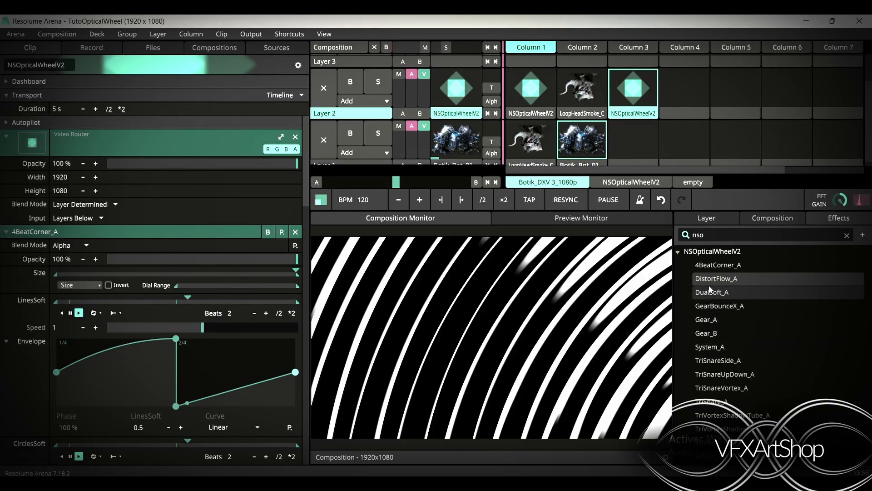
{"action": "left_click_drag", "start_coordinate": [706, 275], "coordinate": [679, 81]}
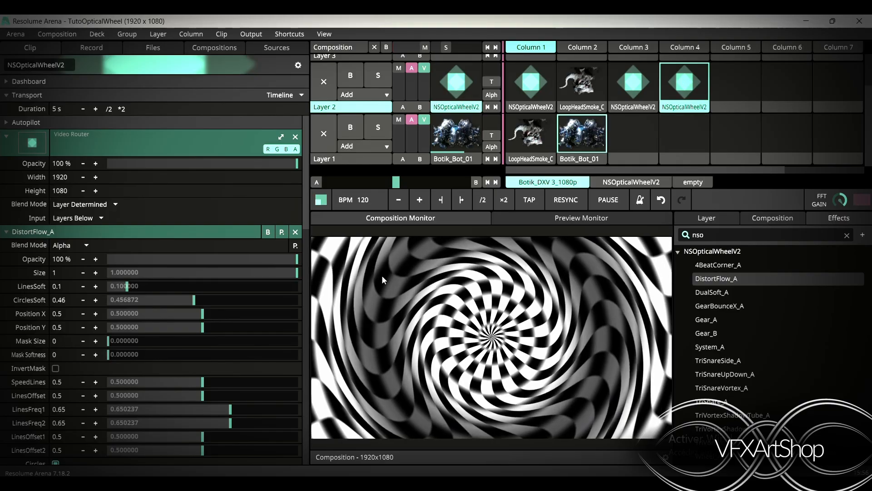
{"action": "left_click_drag", "start_coordinate": [110, 342], "coordinate": [157, 344]}
{"action": "left_click_drag", "start_coordinate": [109, 355], "coordinate": [144, 359]}
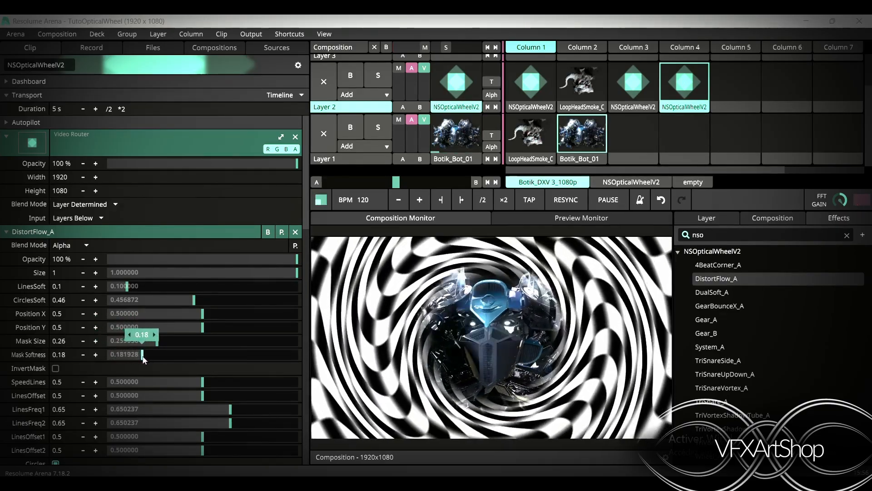
{"action": "scroll", "coordinate": [142, 359], "scroll_direction": "down", "scroll_amount": 15}
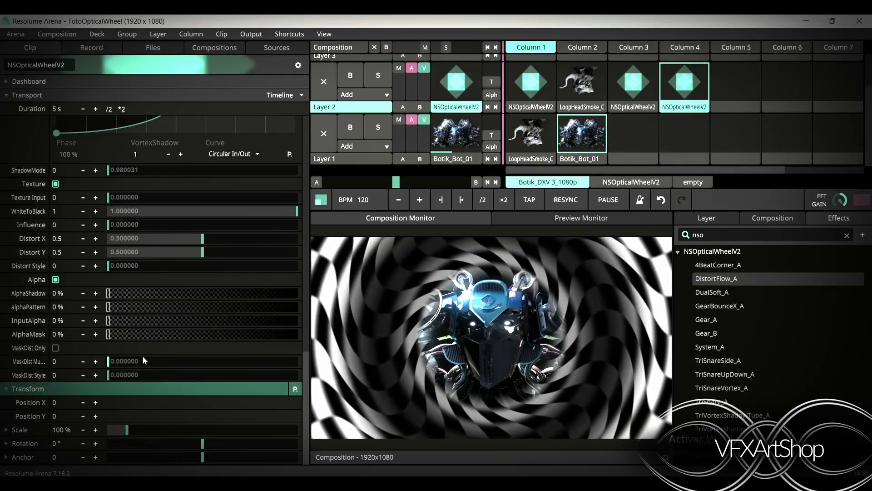
Set the wheel's MaskDist Multiplier to 1, Distort X and Distort Y to 0.83, and MaskDist Style to 0.68
{"action": "scroll", "coordinate": [123, 359], "scroll_direction": "up", "scroll_amount": 5}
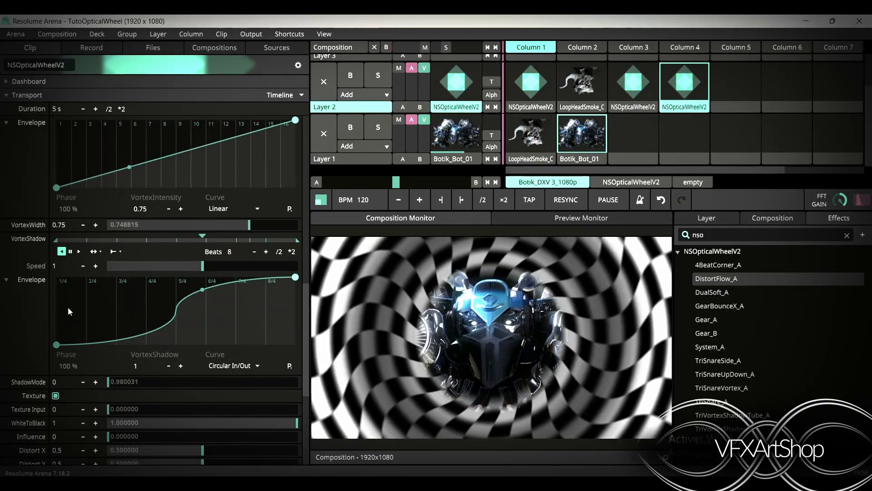
{"action": "scroll", "coordinate": [67, 307], "scroll_direction": "up", "scroll_amount": 5}
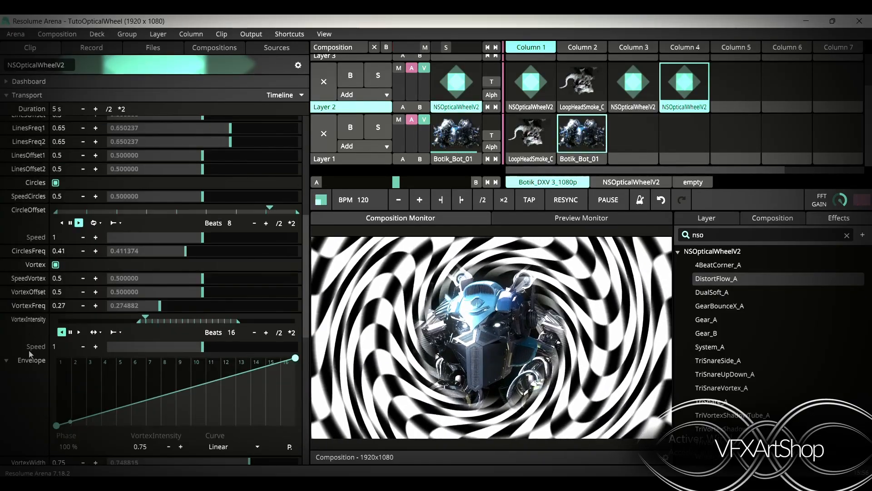
{"action": "scroll", "coordinate": [29, 350], "scroll_direction": "down", "scroll_amount": 10}
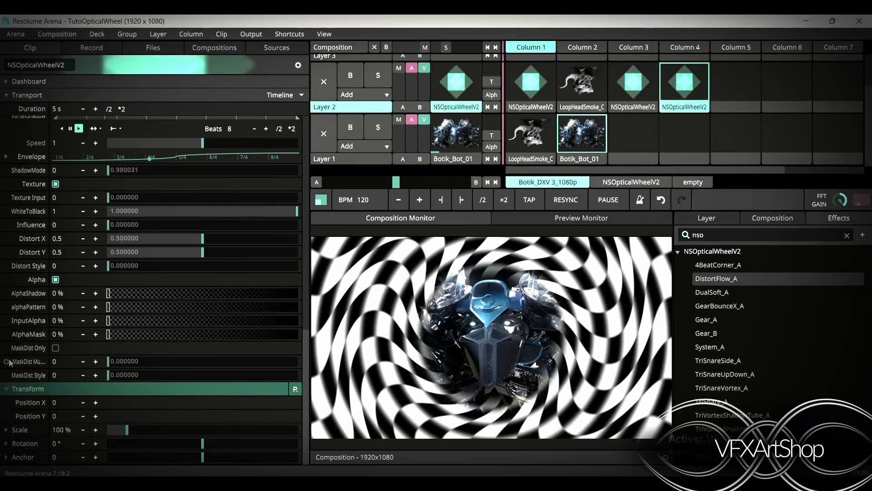
{"action": "left_click_drag", "start_coordinate": [108, 359], "coordinate": [355, 360]}
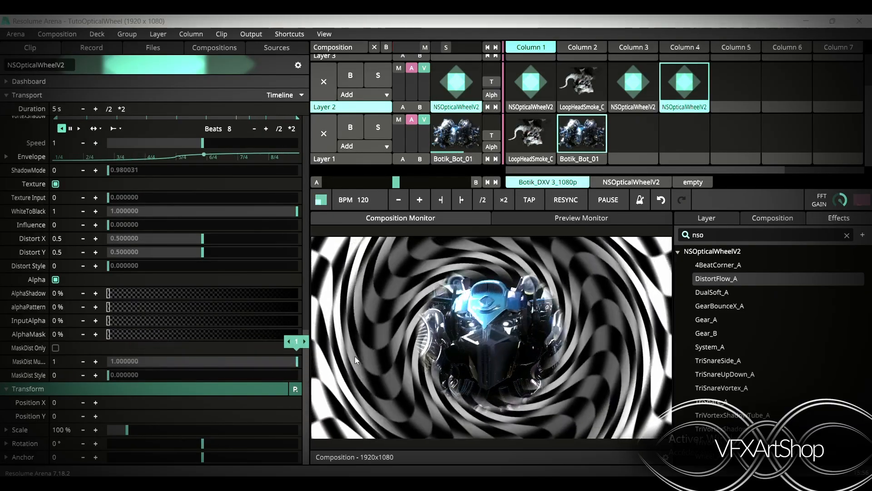
{"action": "left_click_drag", "start_coordinate": [202, 239], "coordinate": [266, 252]}
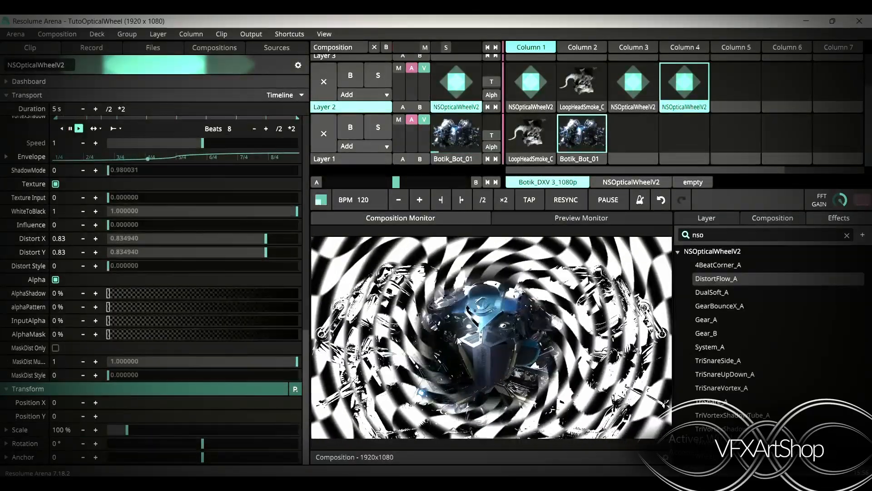
{"action": "left_click_drag", "start_coordinate": [109, 375], "coordinate": [238, 364]}
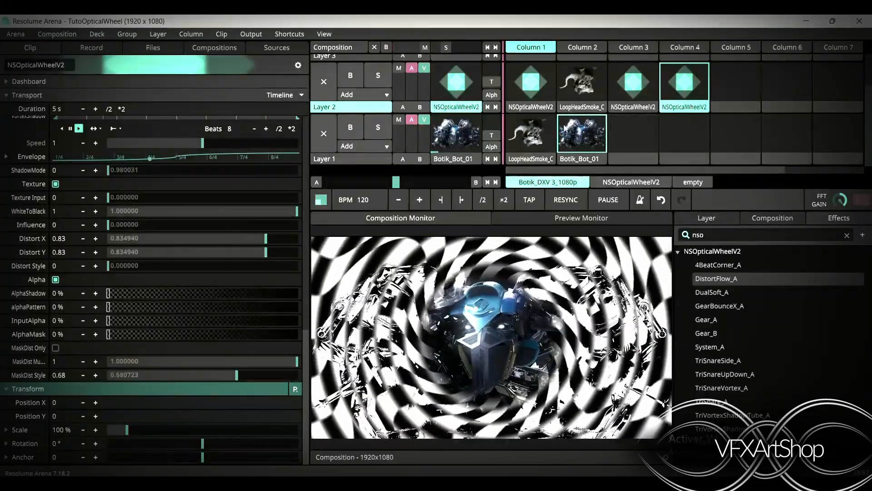
Trigger the LoopHeadSmoke_C clip in Layer 1, Column 1 to play beneath the optical wheel
{"action": "left_click", "coordinate": [529, 143]}
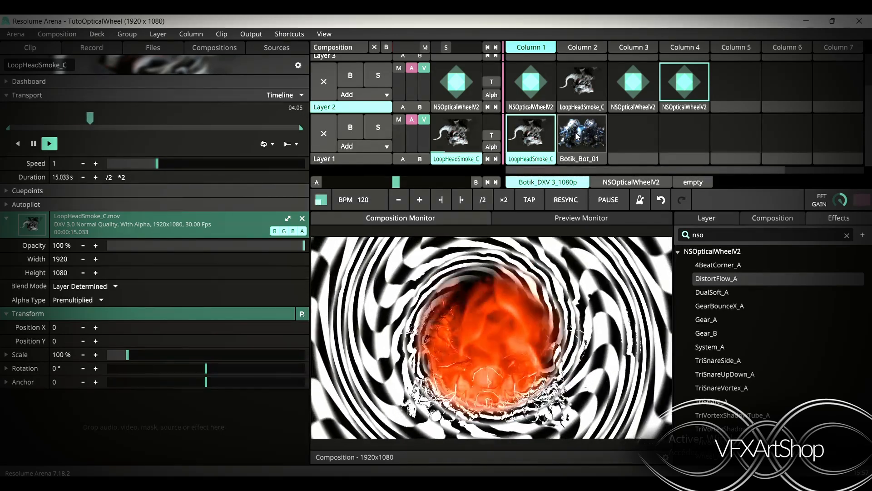
{"action": "scroll", "coordinate": [576, 137], "scroll_direction": "up", "scroll_amount": 1}
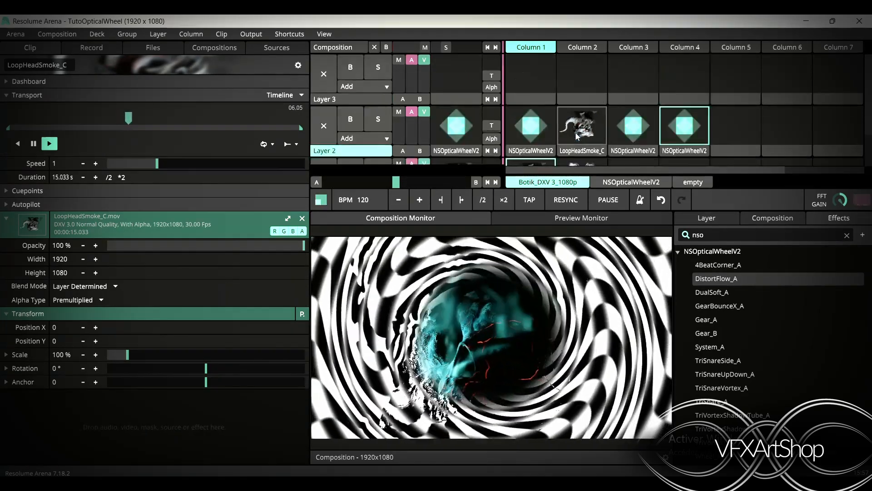
{"action": "scroll", "coordinate": [576, 137], "scroll_direction": "down", "scroll_amount": 1}
{"action": "scroll", "coordinate": [576, 136], "scroll_direction": "up", "scroll_amount": 1}
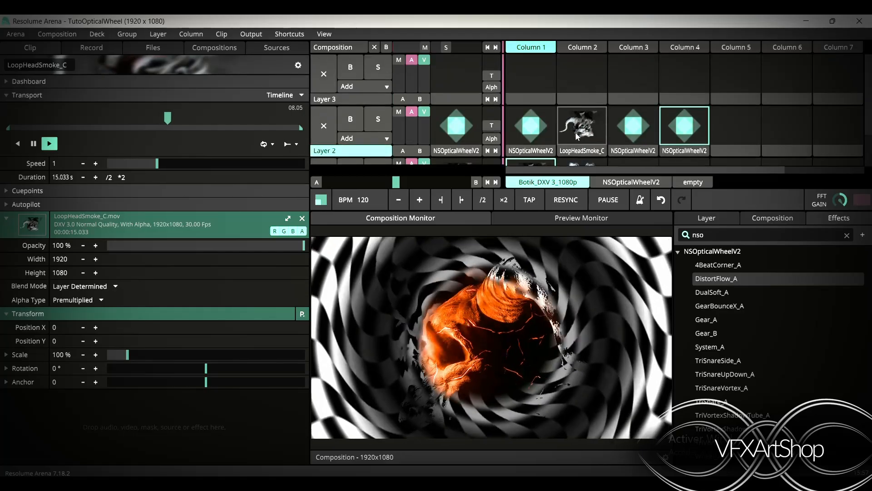
{"action": "scroll", "coordinate": [576, 136], "scroll_direction": "down", "scroll_amount": 1}
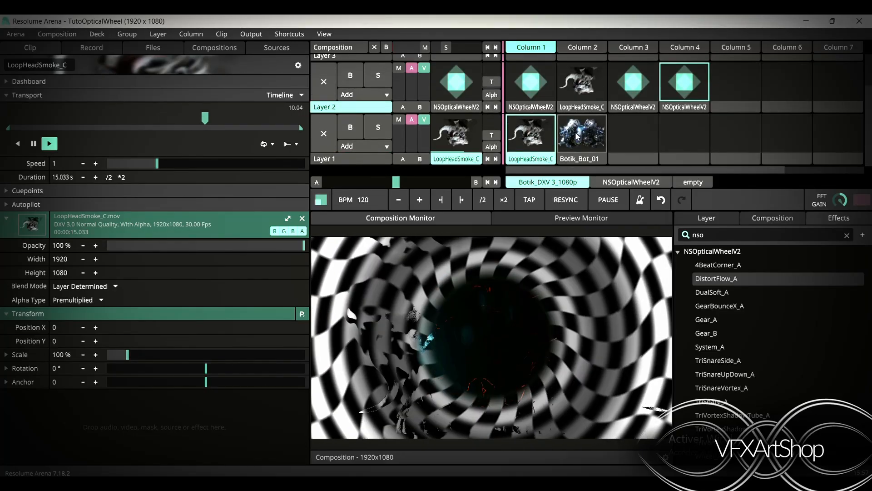